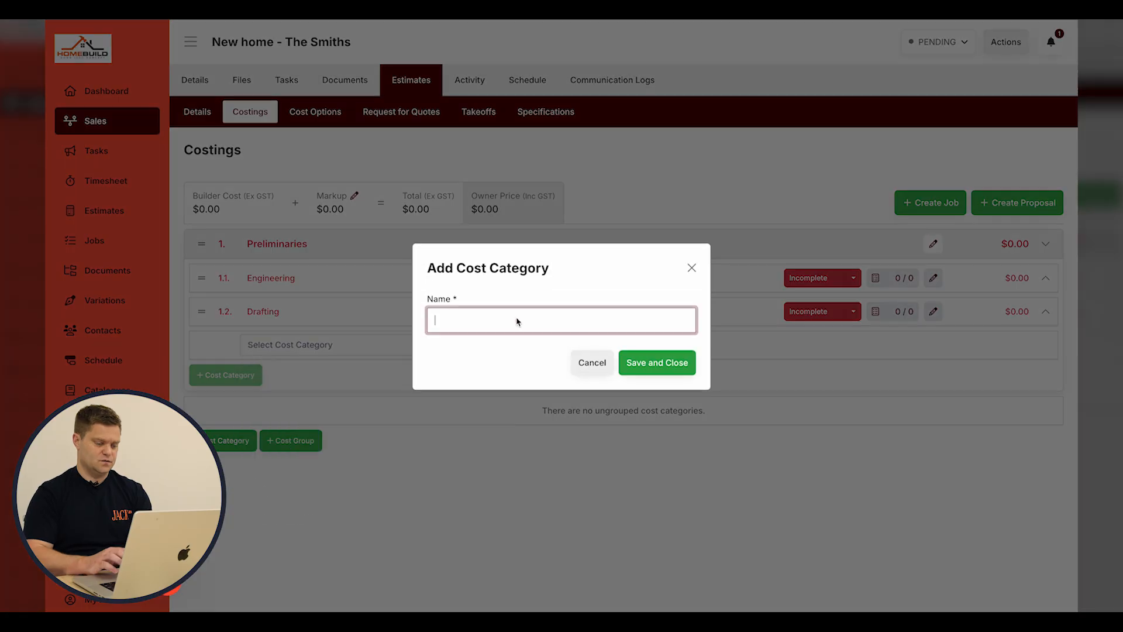
# Name the new Preliminaries cost category Council and save it.
pyautogui.write('ncil')
pyautogui.press('Tab')
pyautogui.press('Tab')
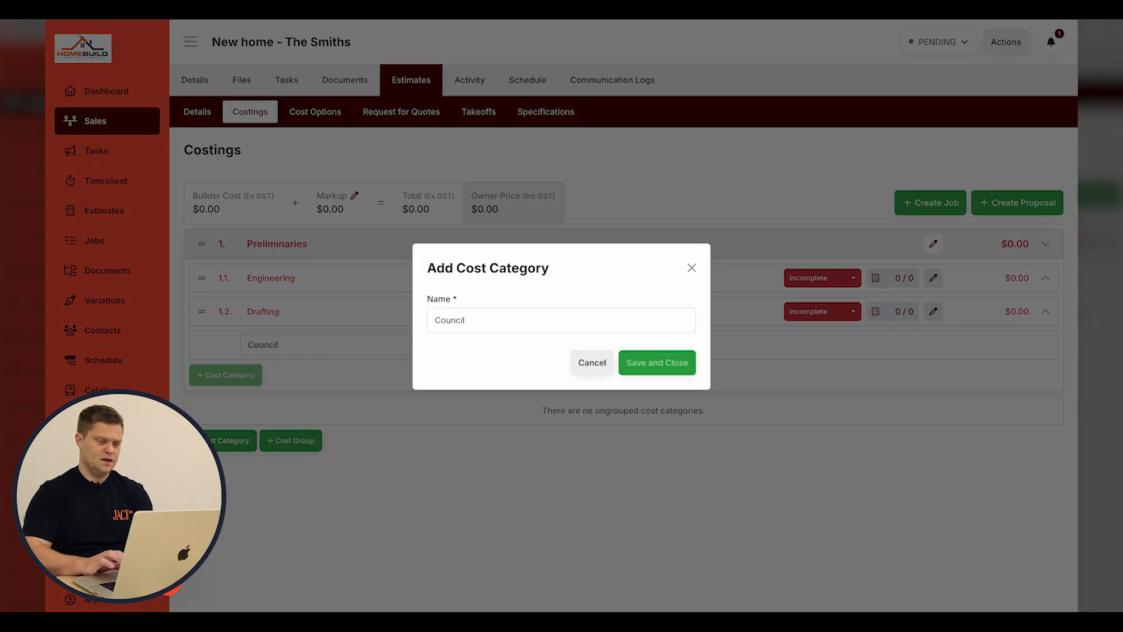
pyautogui.press('Return')
pyautogui.click(541, 244)
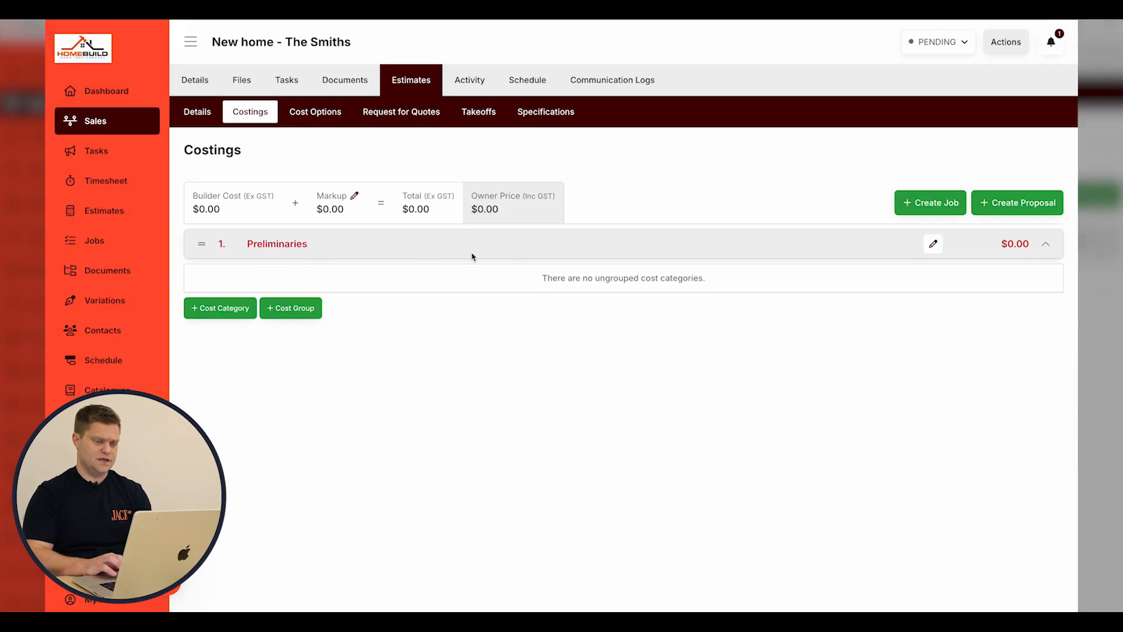
pyautogui.click(347, 244)
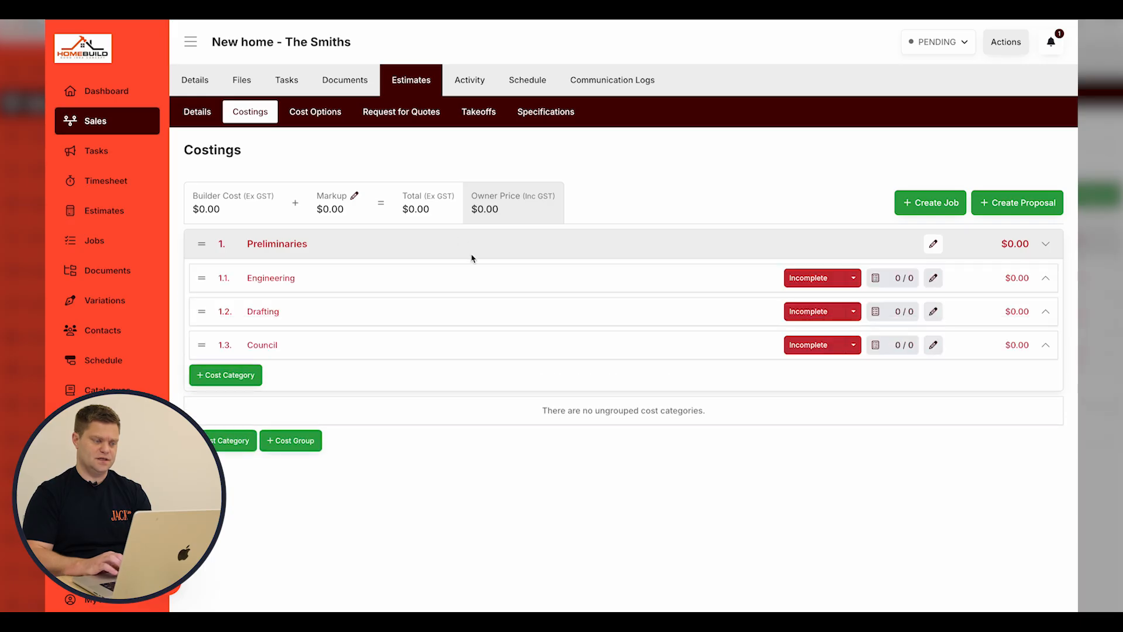
# Add an 'Engineering fees' item at $888.00 under the Engineering category.
pyautogui.click(351, 286)
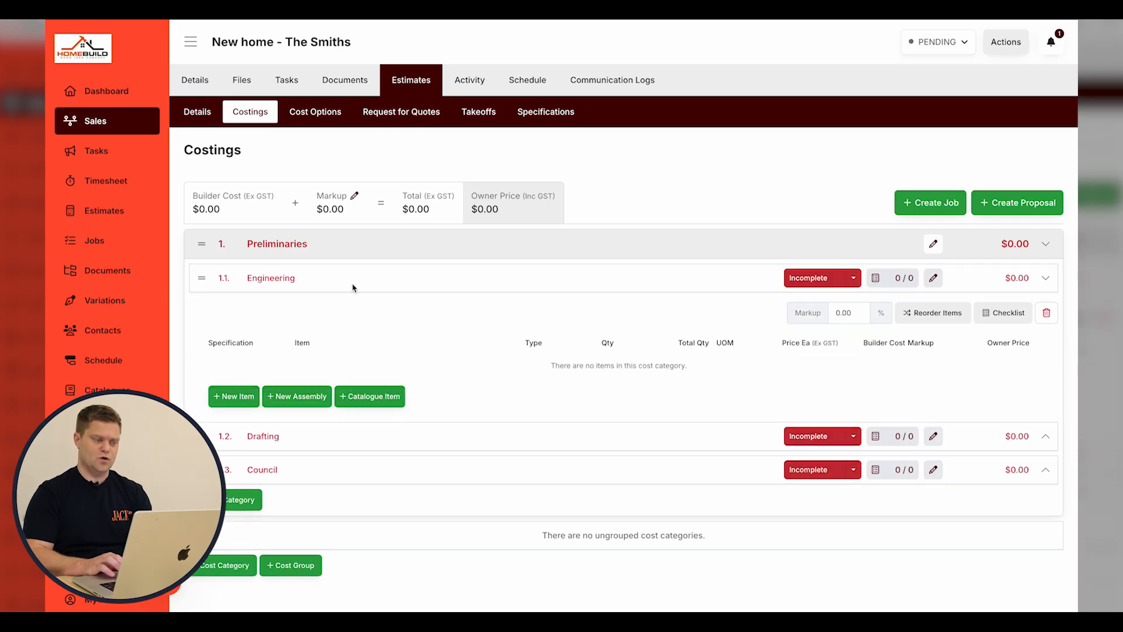
pyautogui.click(249, 393)
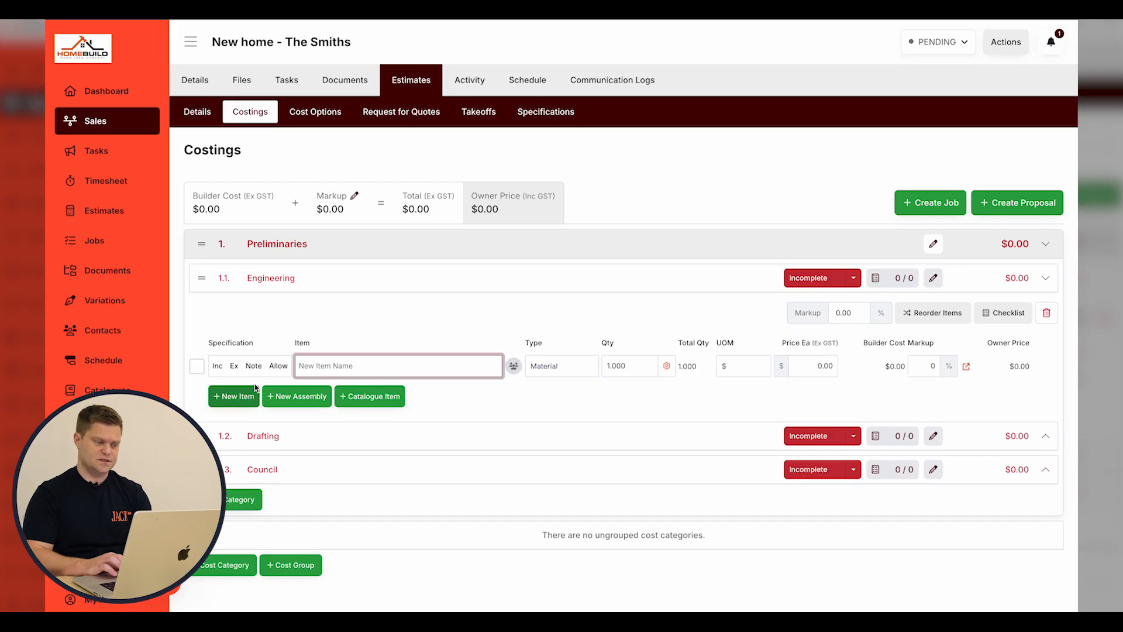
pyautogui.click(239, 400)
pyautogui.click(336, 370)
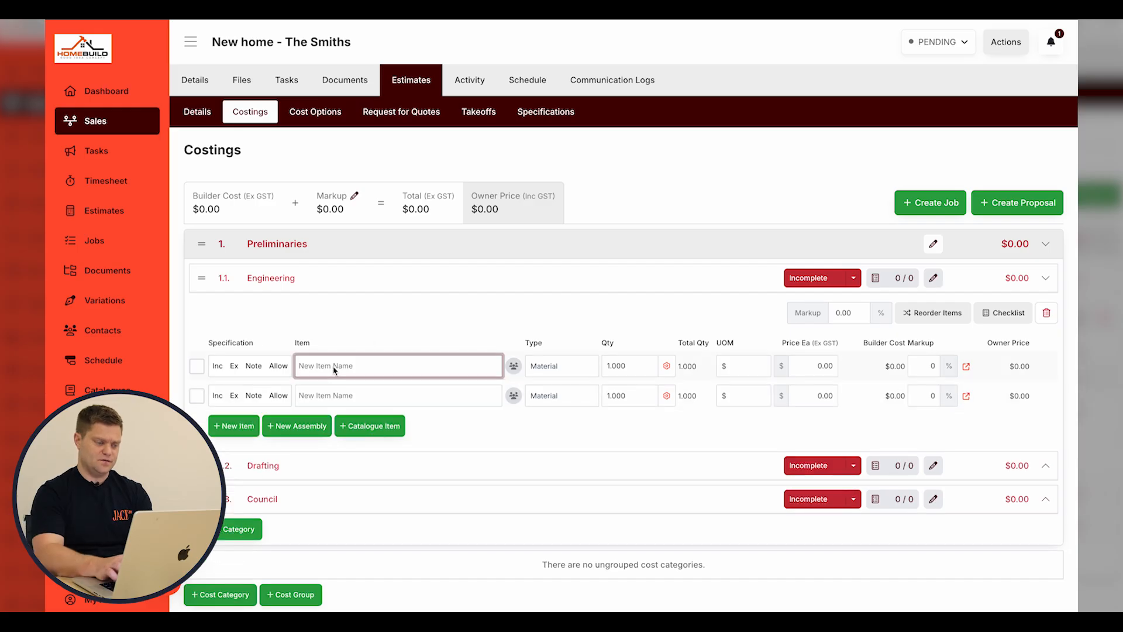
pyautogui.write('Engineering fees')
pyautogui.press('Tab')
pyautogui.press('Tab')
pyautogui.press('Tab')
pyautogui.press('Tab')
pyautogui.write('888')
pyautogui.click(578, 309)
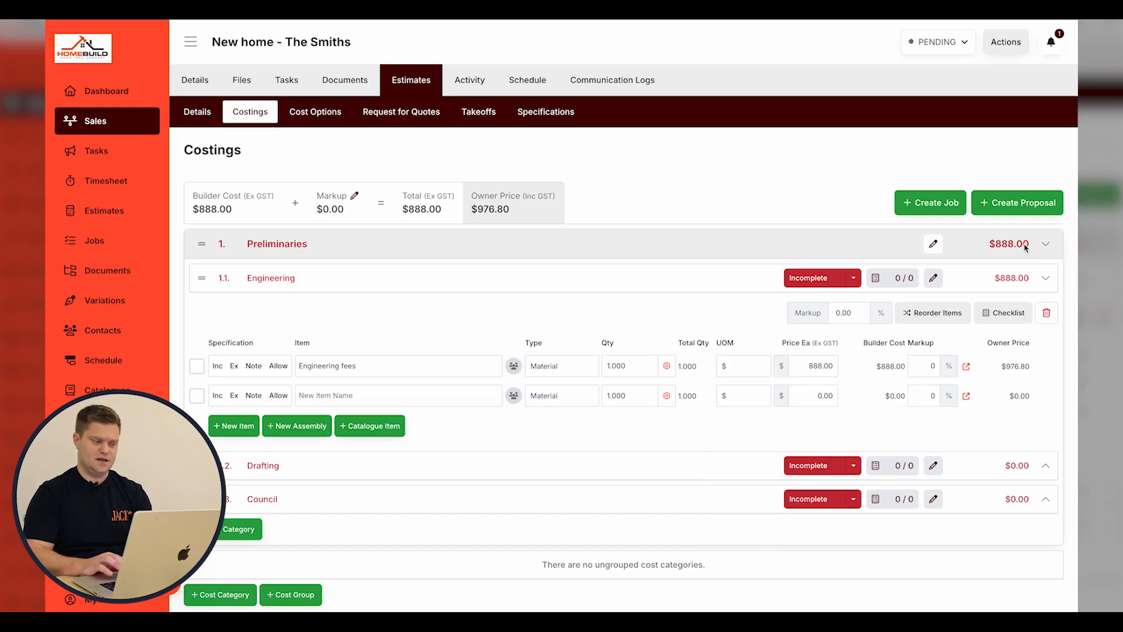
pyautogui.click(416, 246)
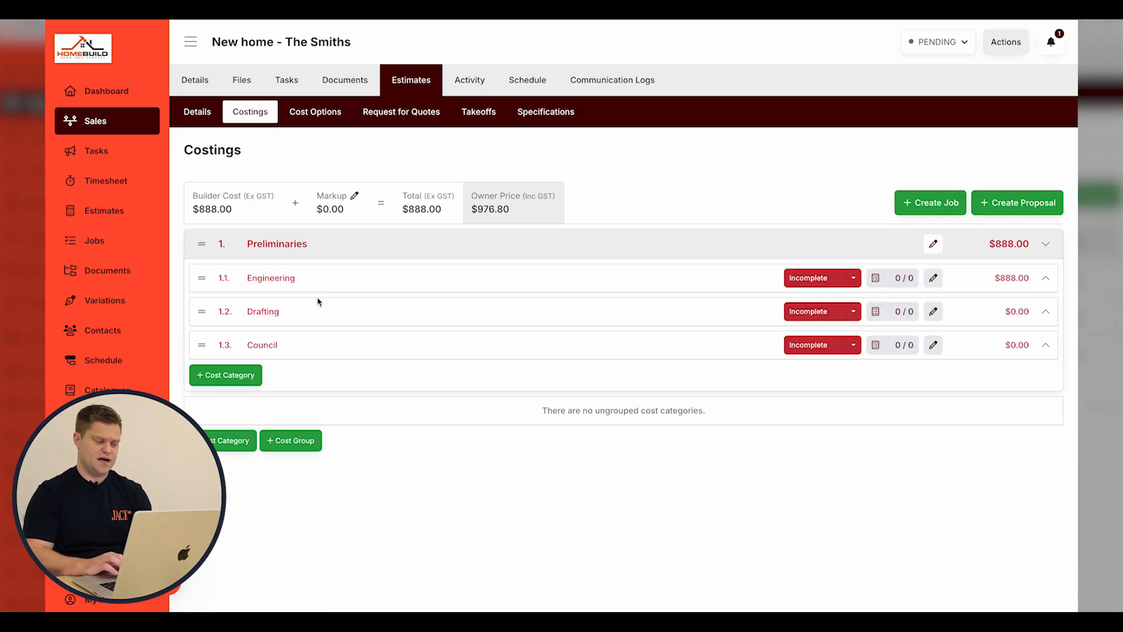
# Add a Foundations cost group and move the Council category into it.
pyautogui.moveTo(200, 345); pyautogui.dragTo(207, 405)
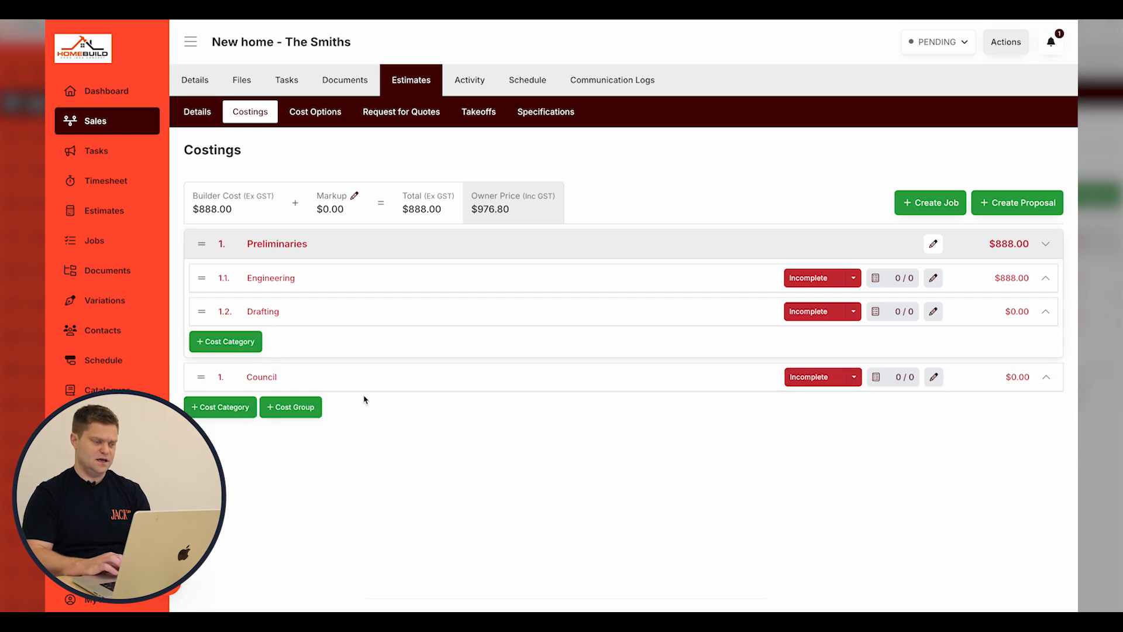
pyautogui.click(314, 407)
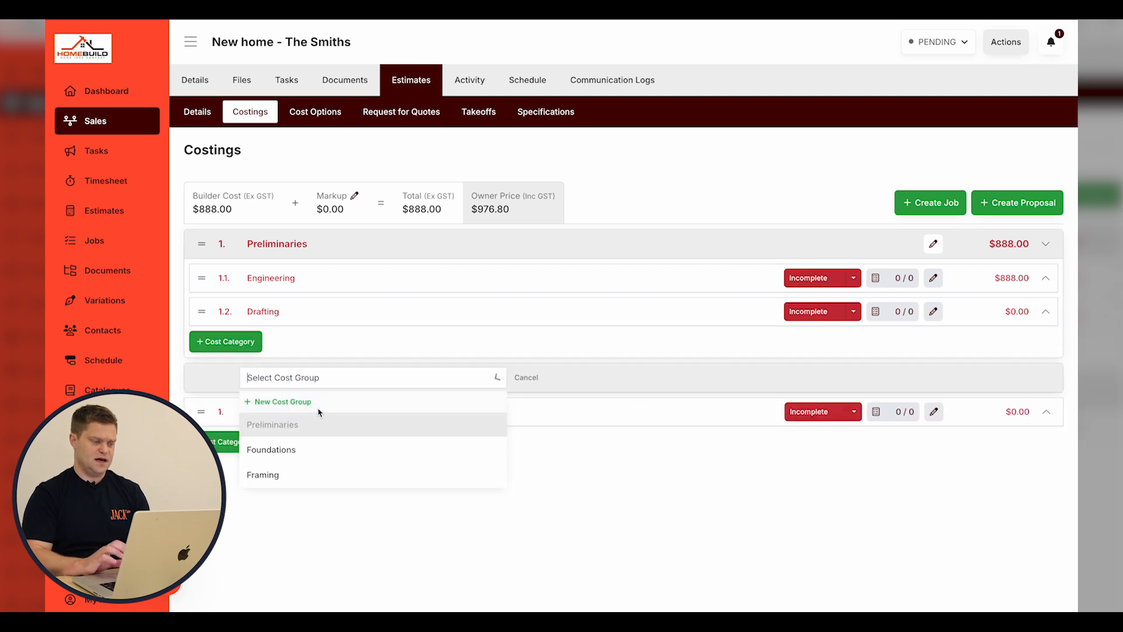
pyautogui.click(286, 451)
pyautogui.moveTo(195, 413); pyautogui.dragTo(208, 345)
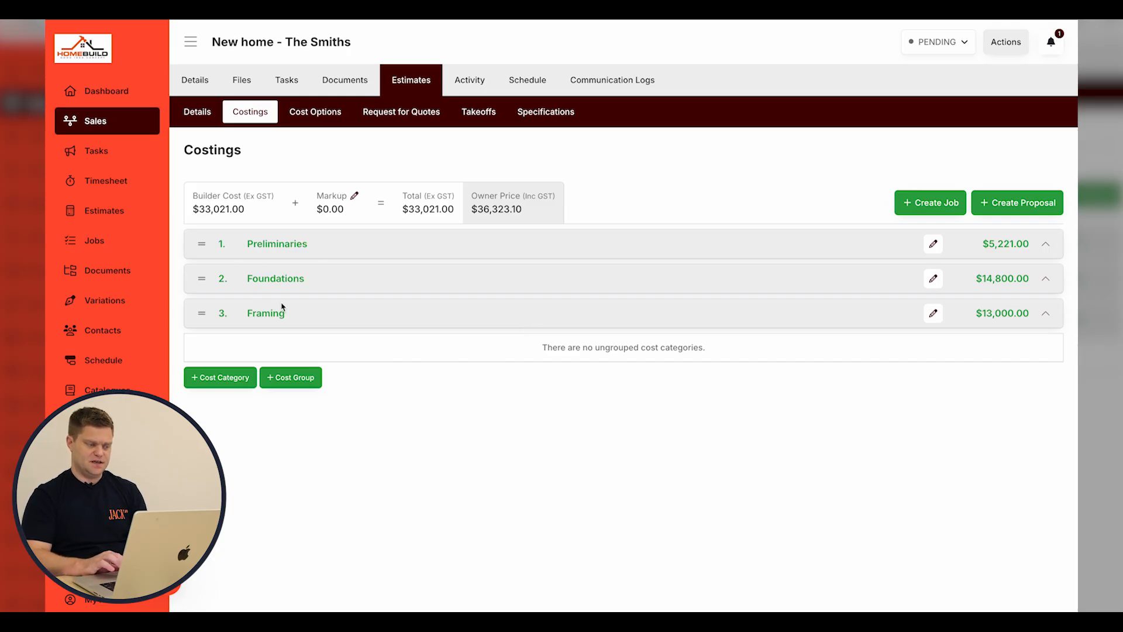
# Apply a 20% global markup, raising owner price to $43,587.72, and start a proposal.
pyautogui.click(311, 317)
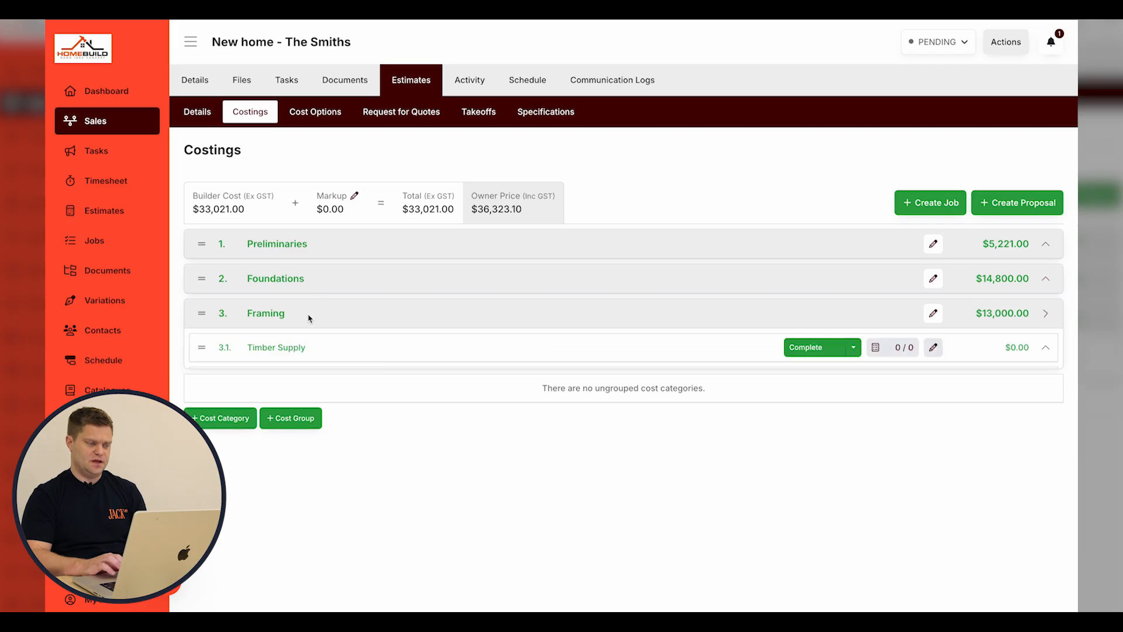
pyautogui.click(338, 321)
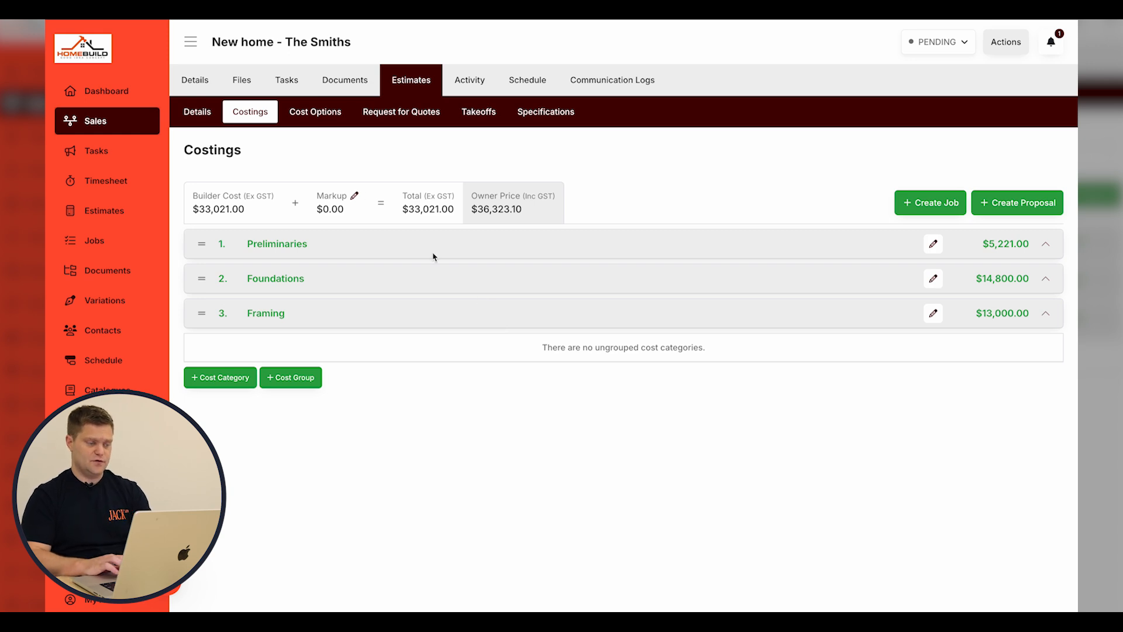
pyautogui.click(354, 195)
pyautogui.click(399, 295)
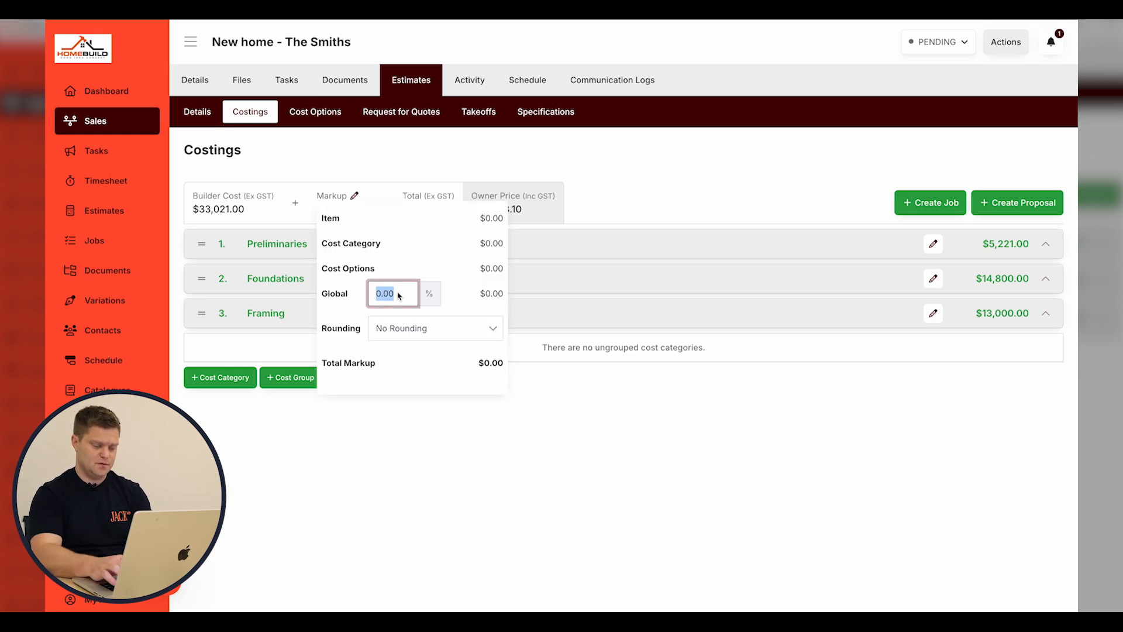
pyautogui.write('20')
pyautogui.click(754, 212)
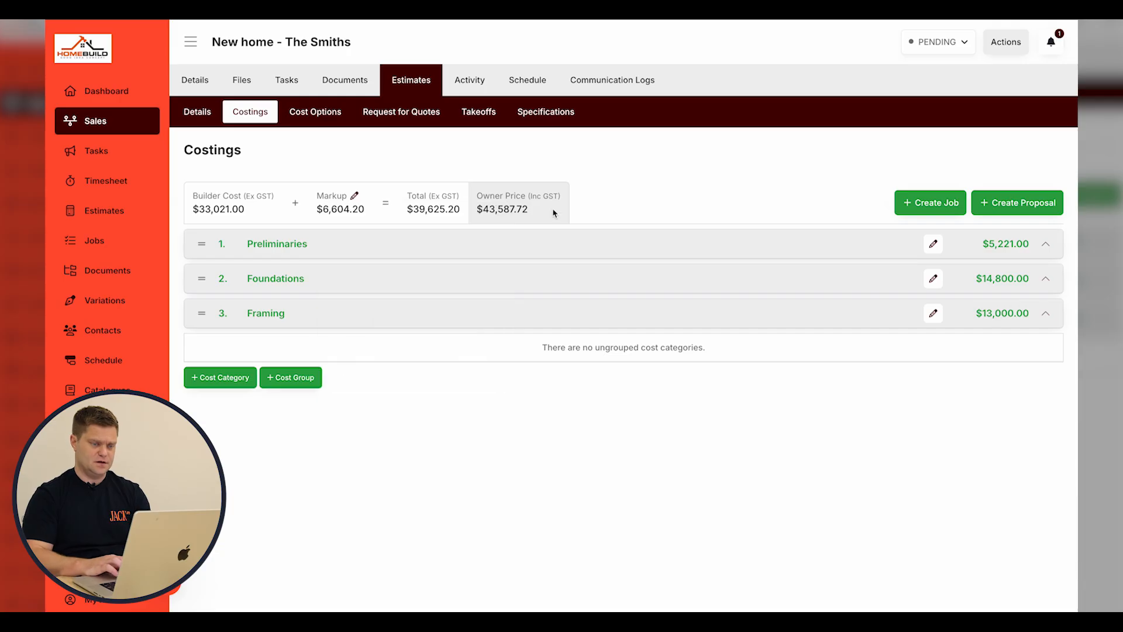
pyautogui.click(1037, 202)
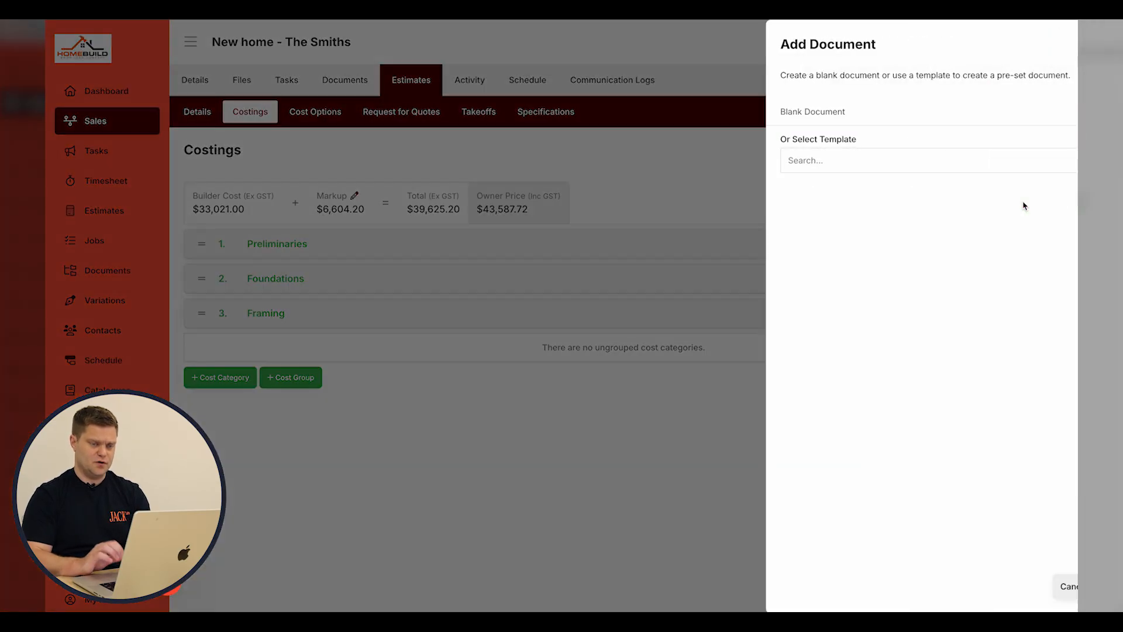
# Create a blank proposal including estimate specifications grouped by cost groups.
pyautogui.click(810, 108)
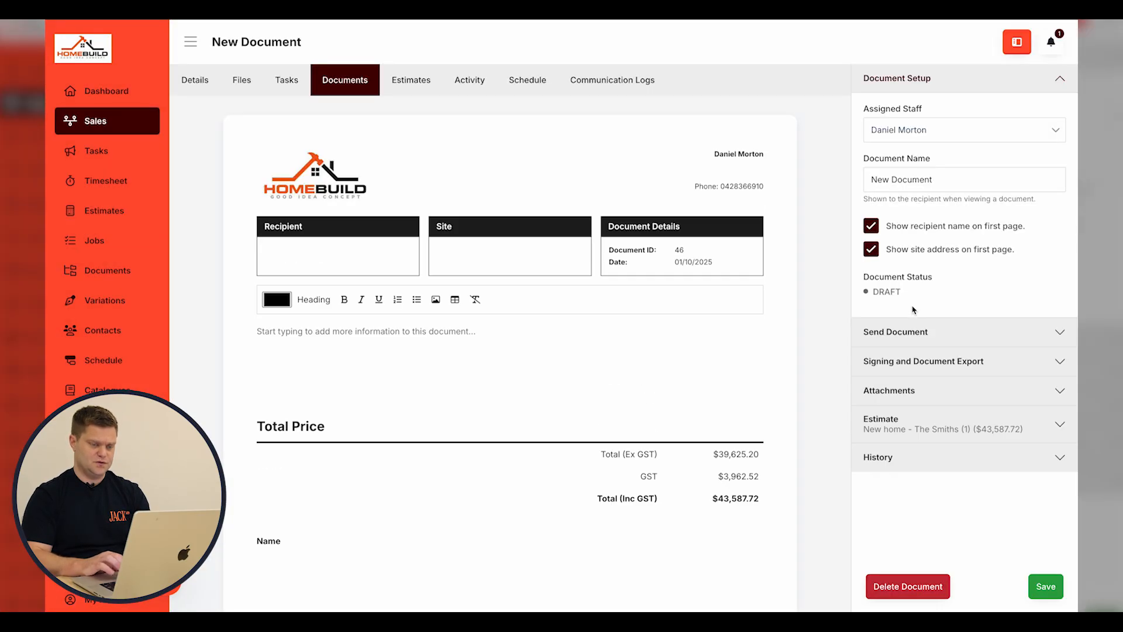
pyautogui.click(898, 423)
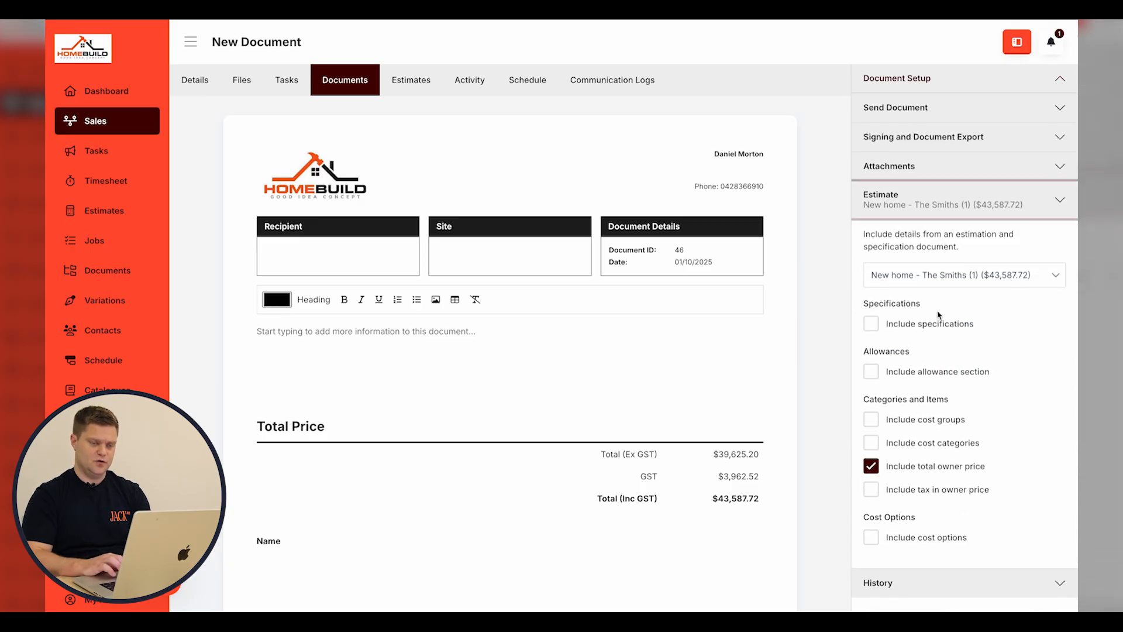
pyautogui.click(871, 325)
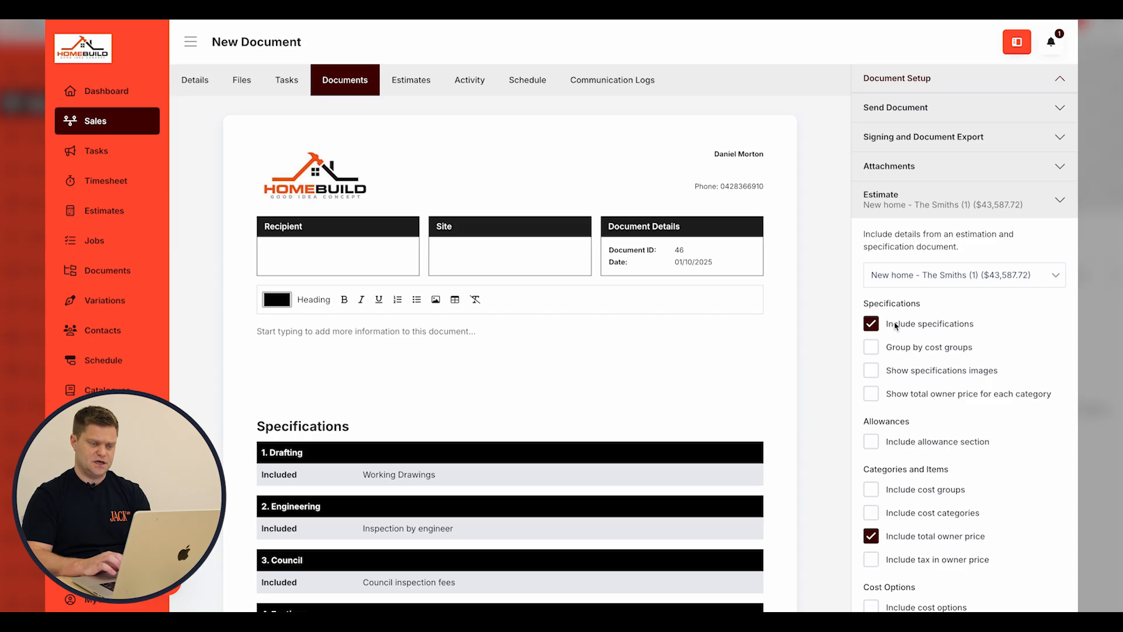
pyautogui.scroll(-2, 561, 456)
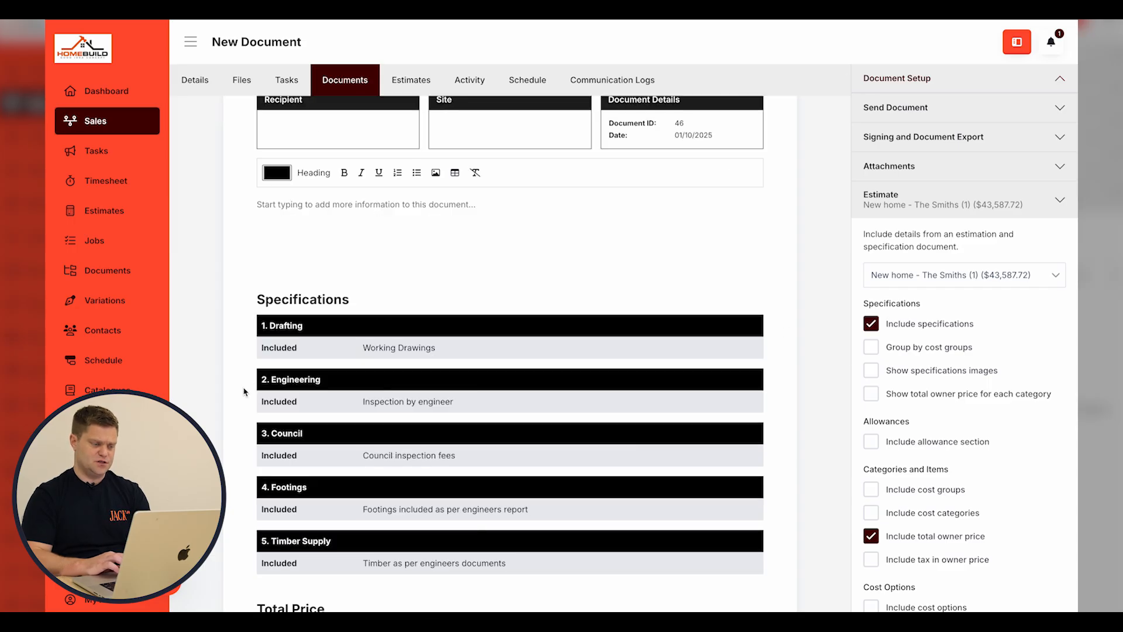
pyautogui.click(869, 349)
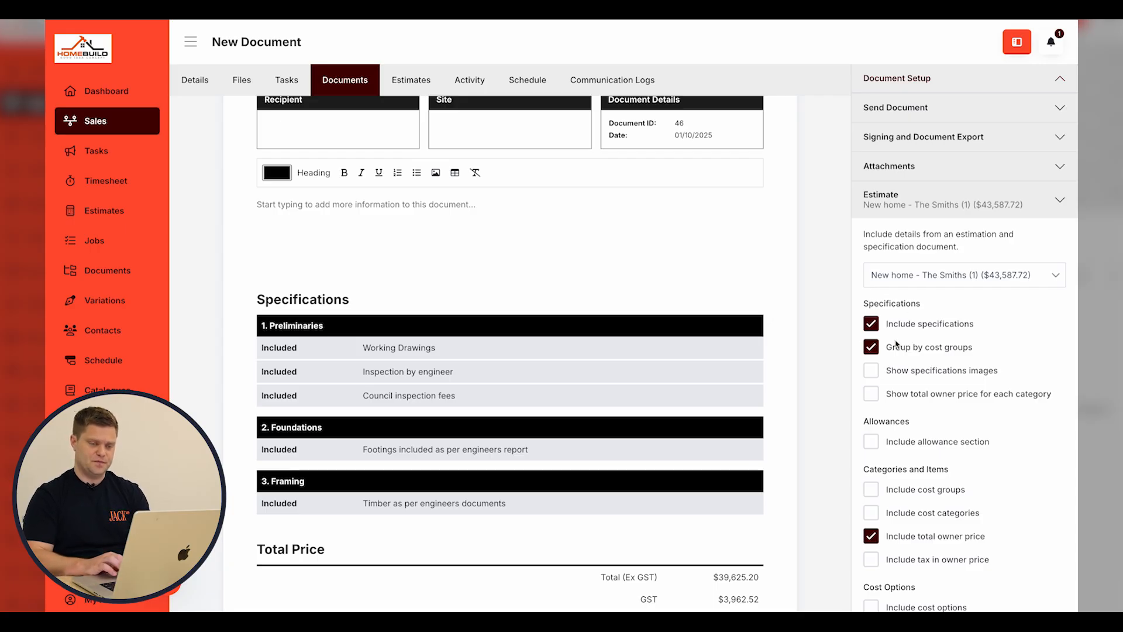
# Swap specifications for cost groups listing categories with their owner price totals, then save the document.
pyautogui.click(871, 324)
pyautogui.click(872, 421)
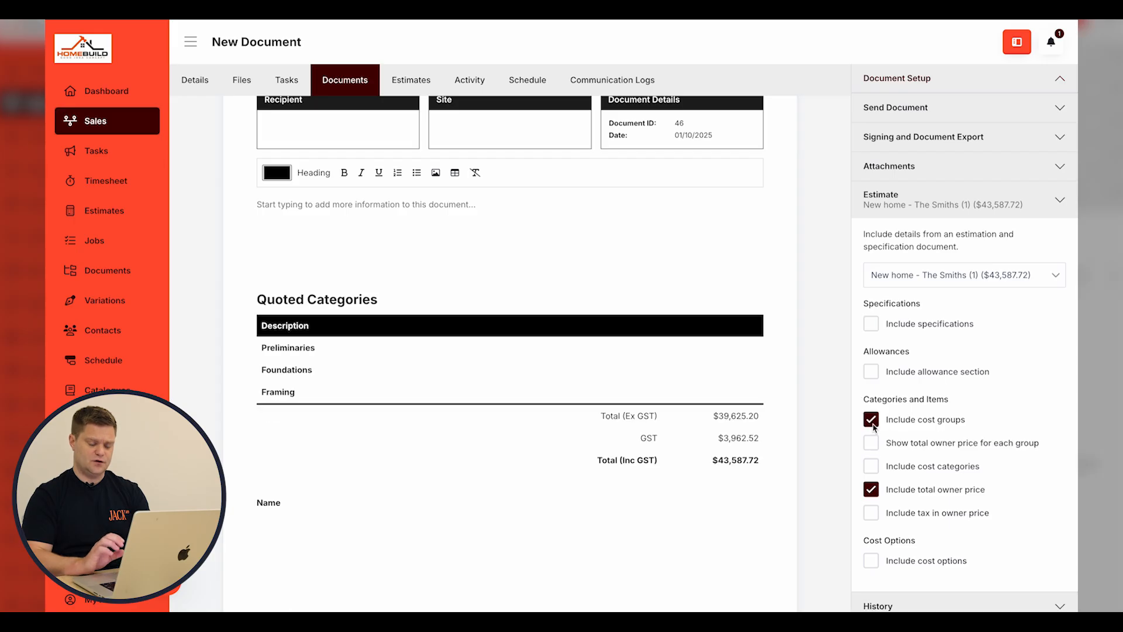
pyautogui.click(871, 443)
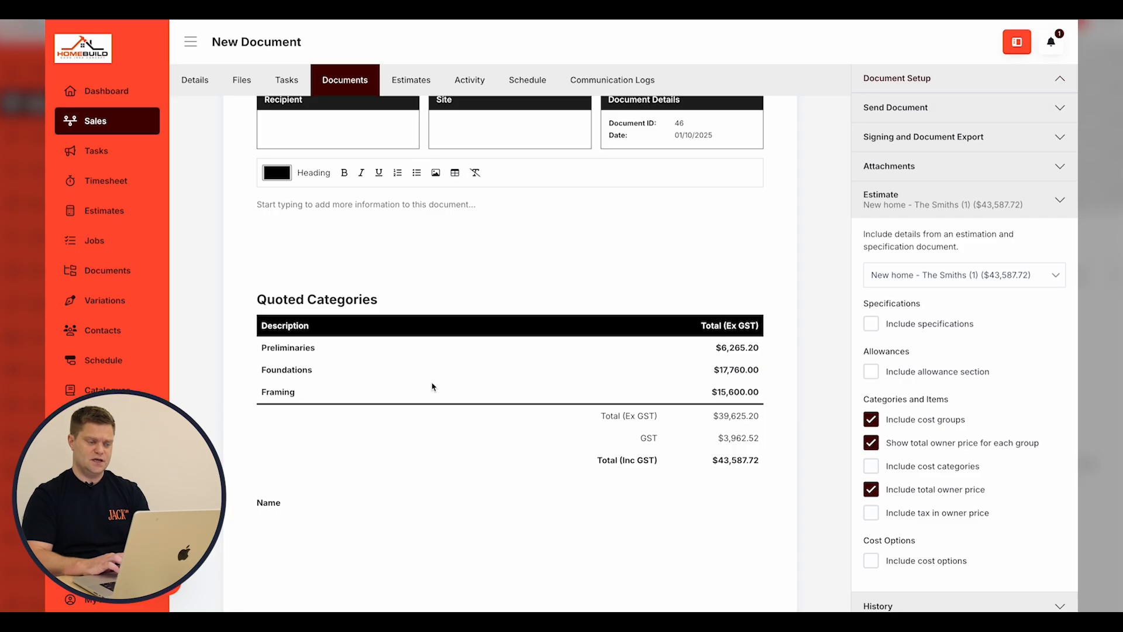
pyautogui.click(871, 466)
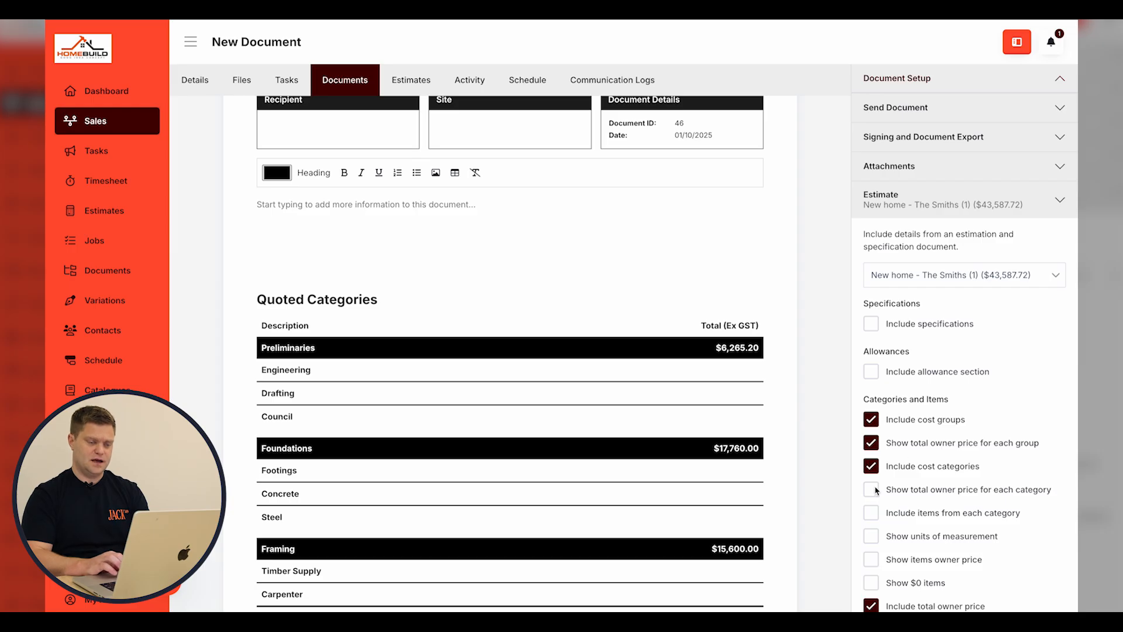
pyautogui.click(870, 489)
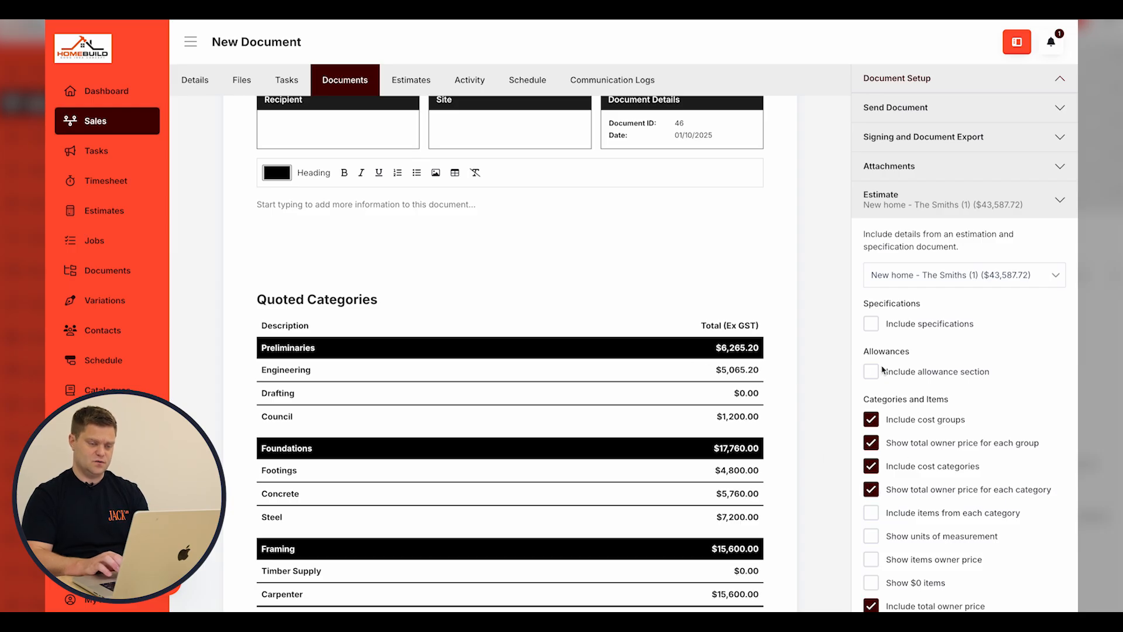
pyautogui.click(872, 445)
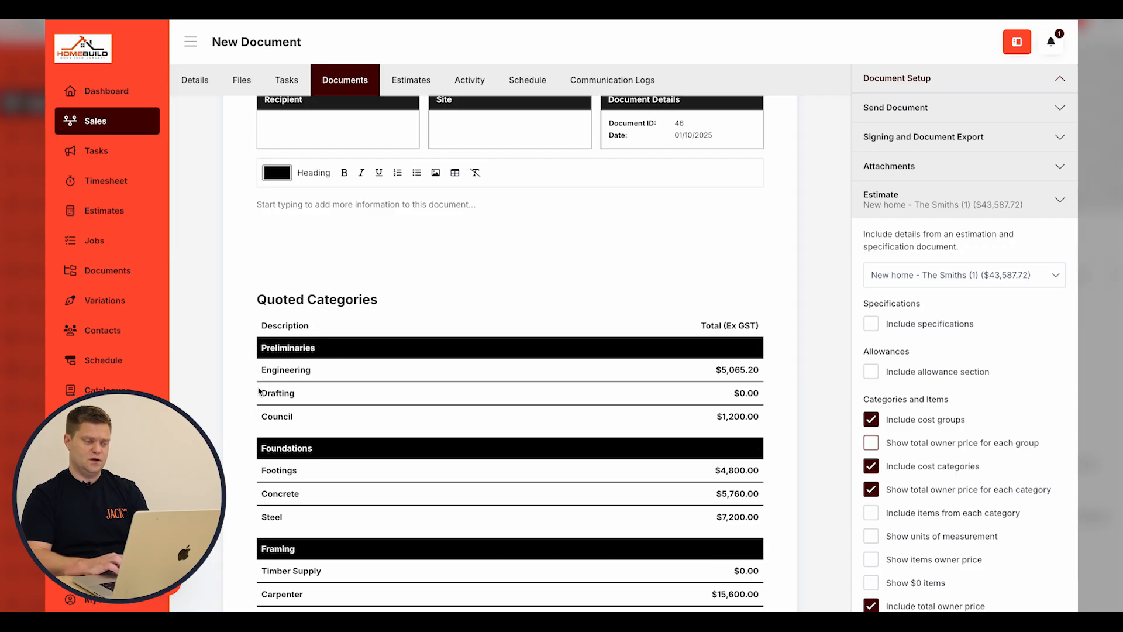
pyautogui.scroll(-3, 887, 374)
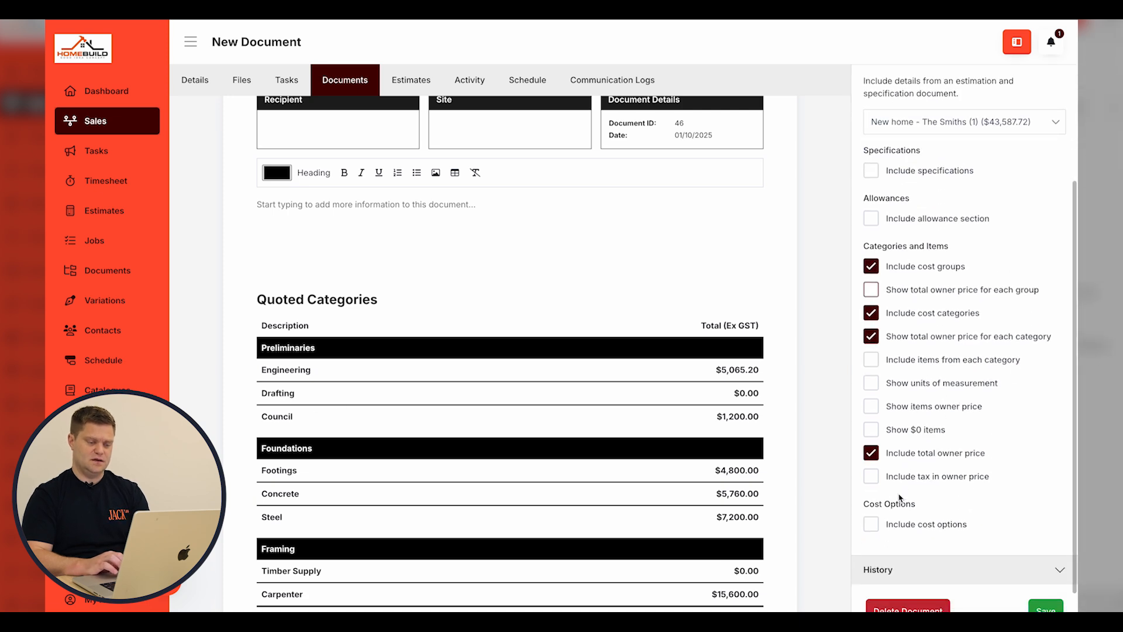
pyautogui.click(1045, 608)
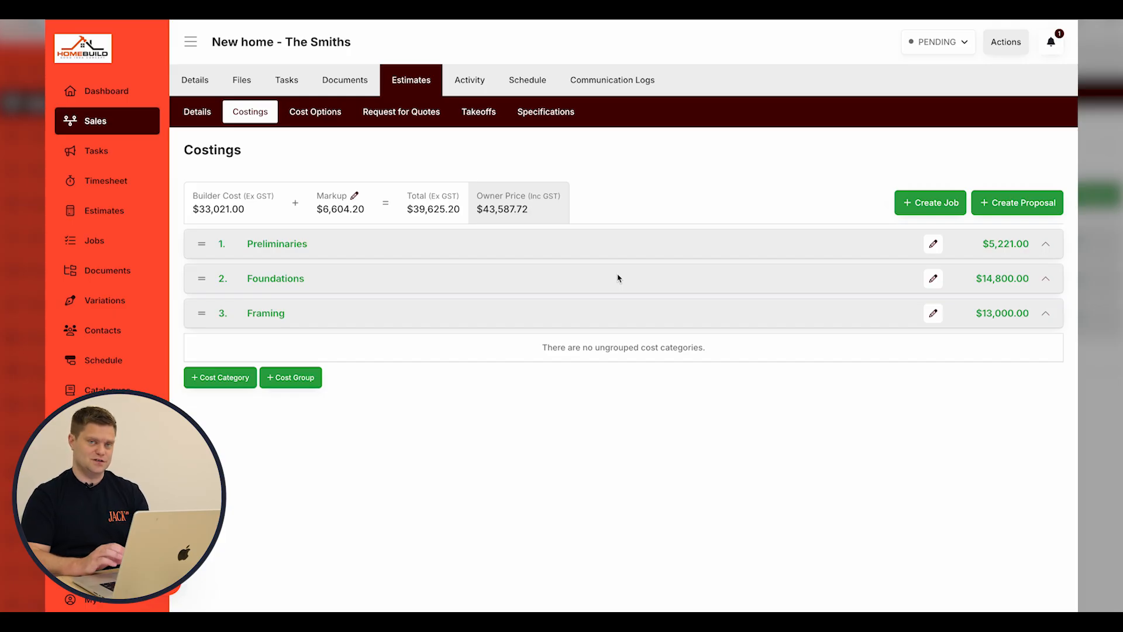
# Begin converting the estimate to a Fixed Price job and choose manual address entry.
pyautogui.click(925, 201)
pyautogui.click(784, 120)
pyautogui.click(781, 167)
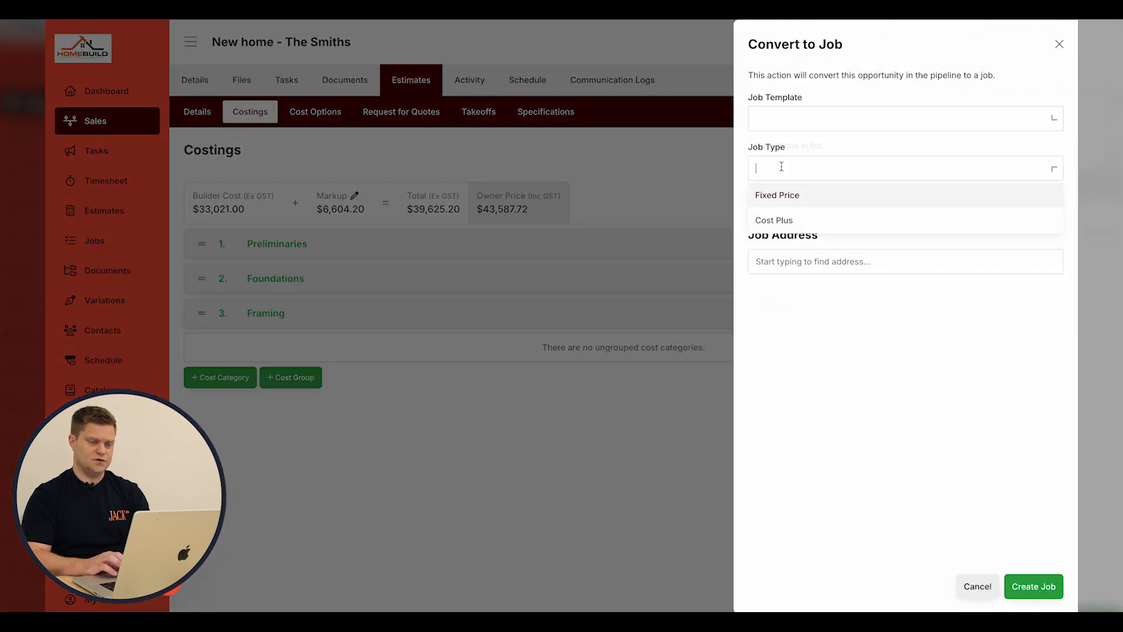
pyautogui.click(779, 197)
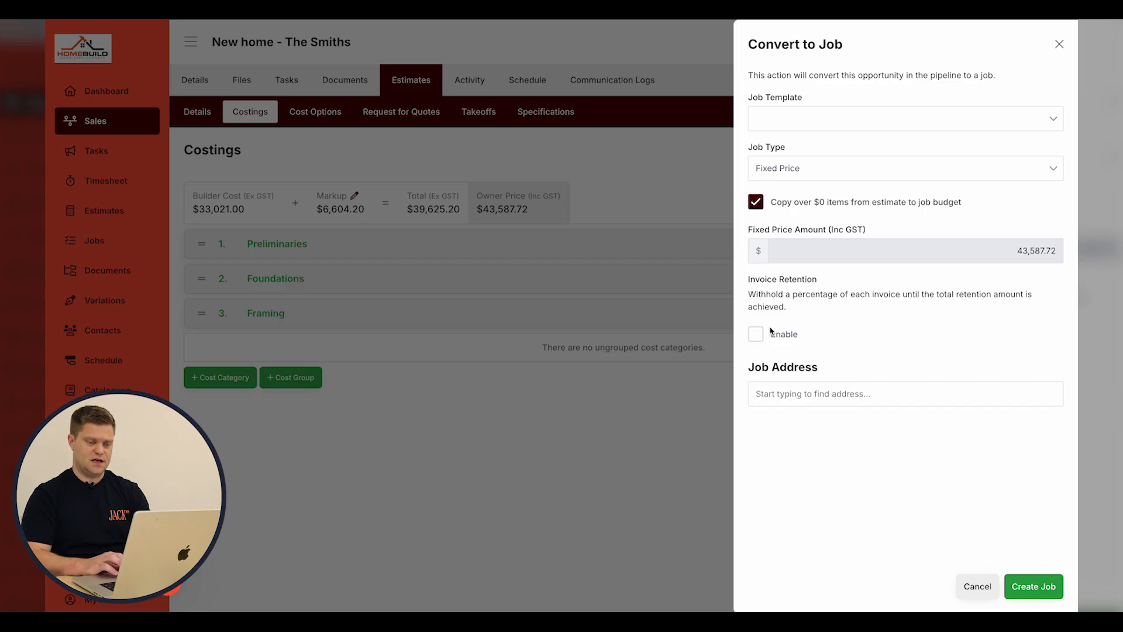
pyautogui.click(839, 401)
pyautogui.write('12')
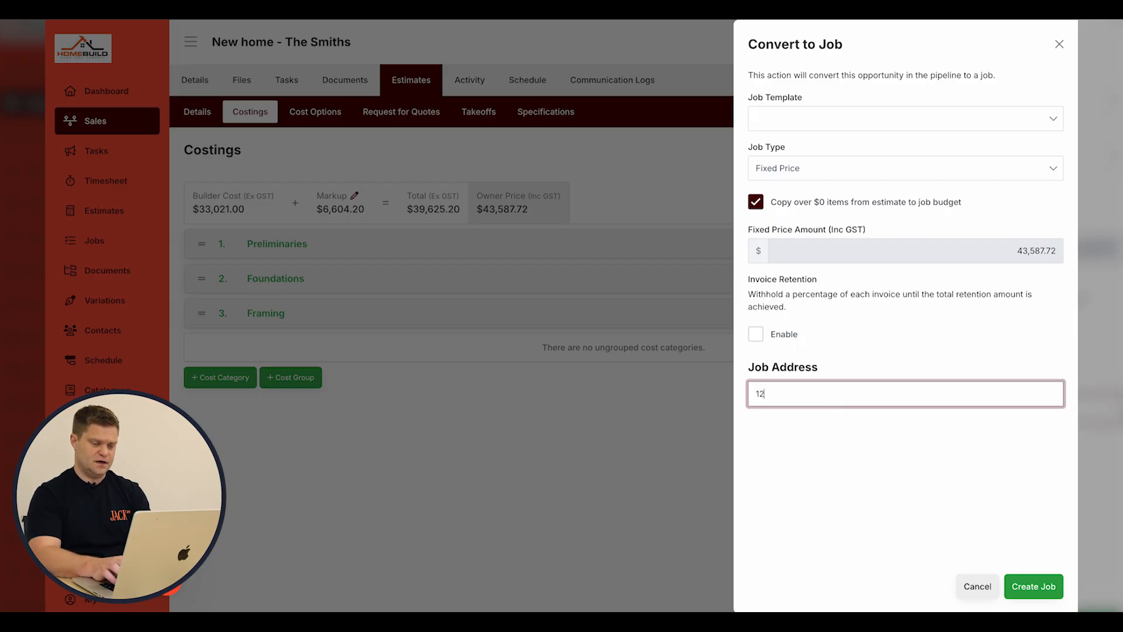
pyautogui.press('BackSpace')
pyautogui.press('BackSpace')
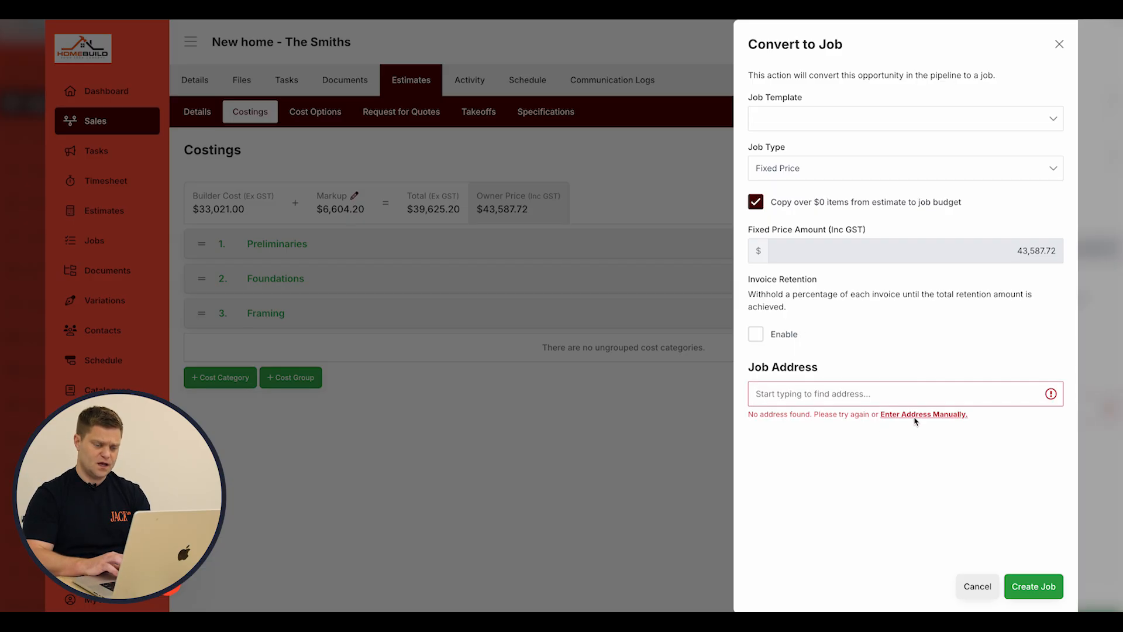
pyautogui.click(916, 419)
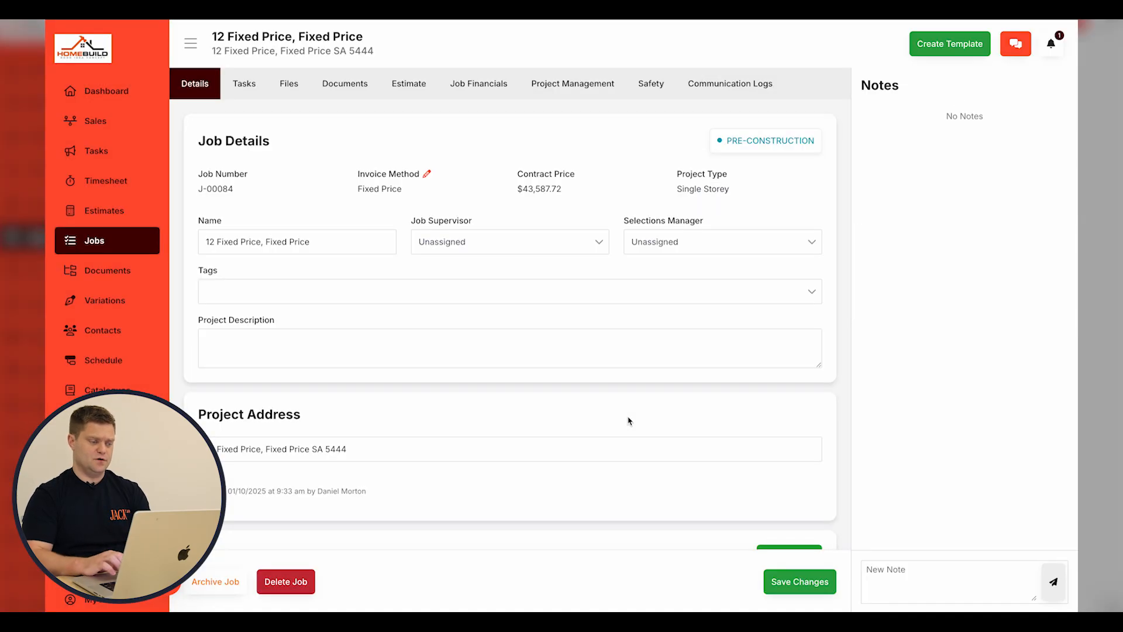
# Review the invoice method settings without changes and view the job's eight-category budget.
pyautogui.click(427, 174)
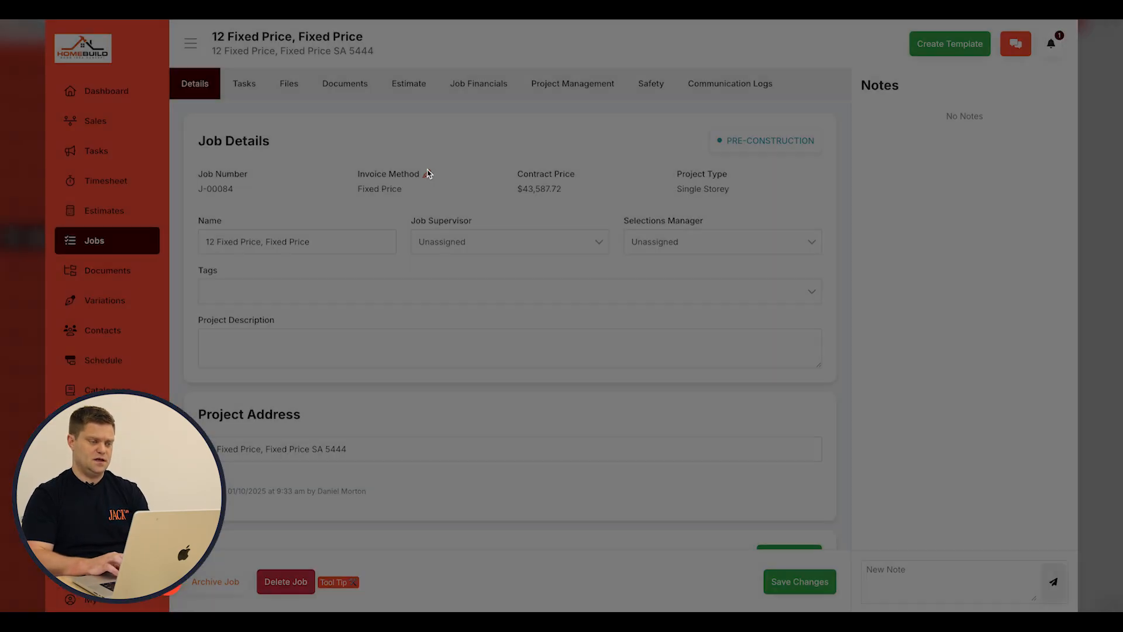
pyautogui.click(408, 196)
pyautogui.click(424, 177)
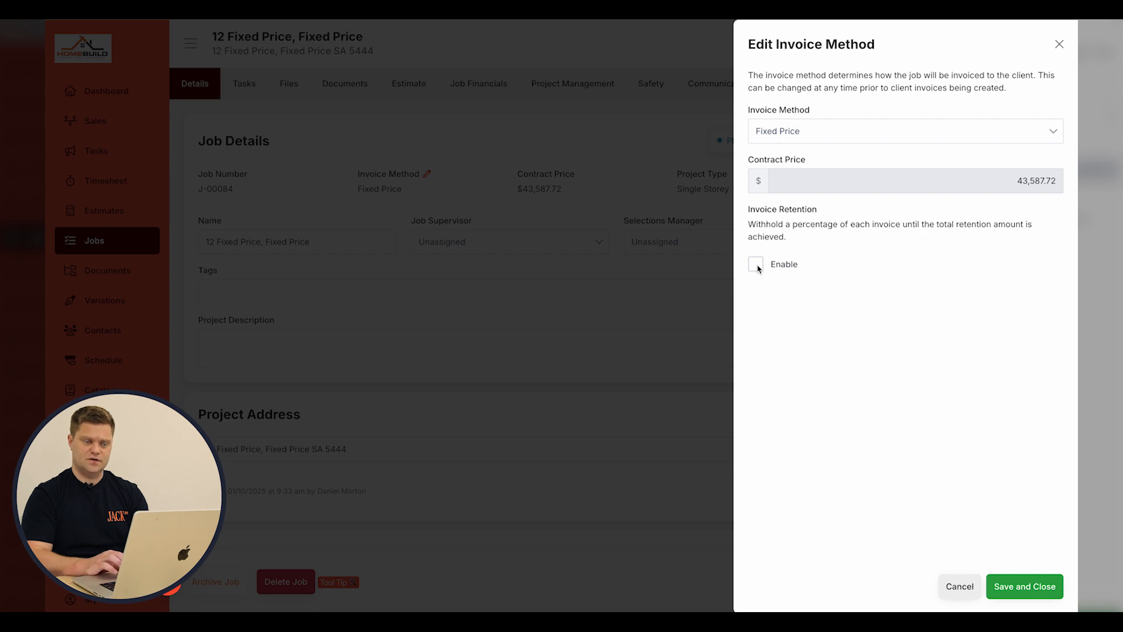
pyautogui.click(572, 200)
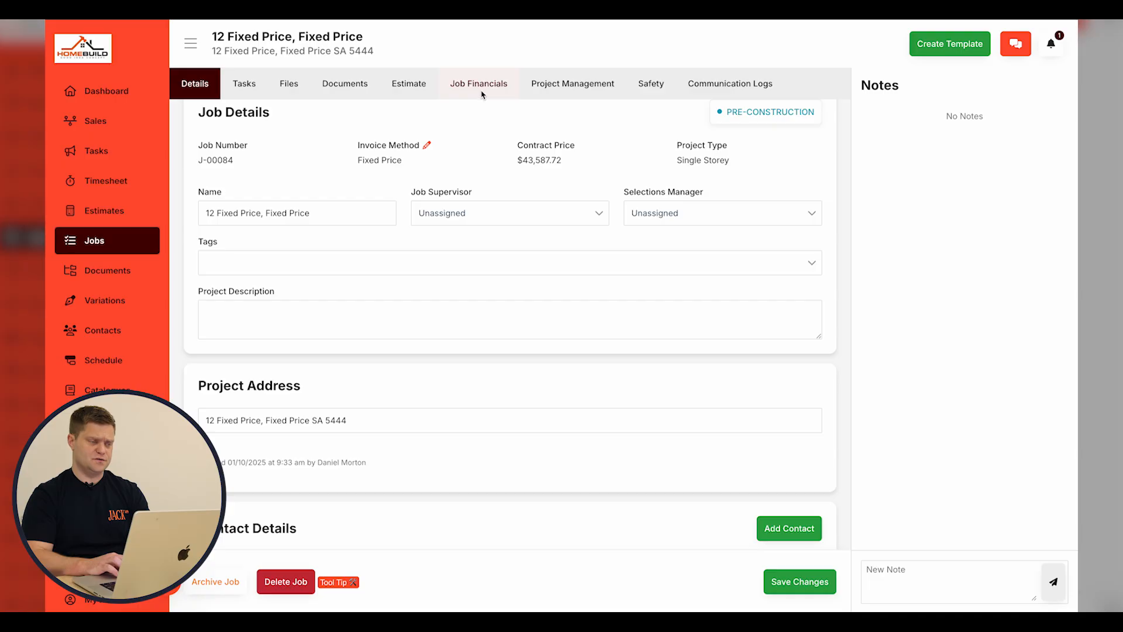
pyautogui.click(483, 89)
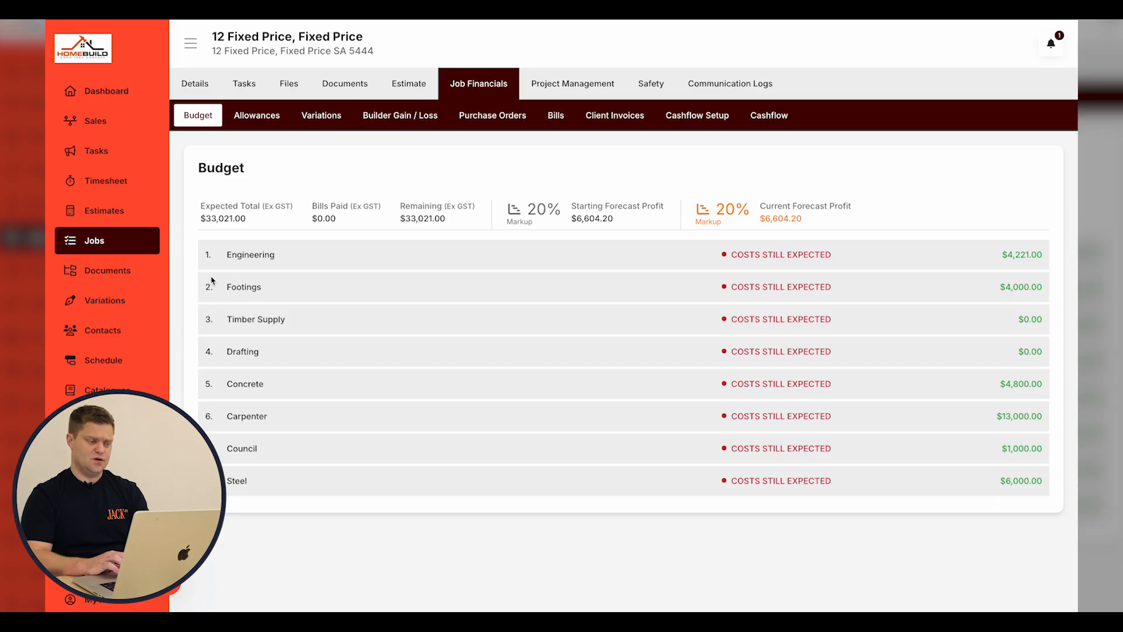
pyautogui.click(414, 89)
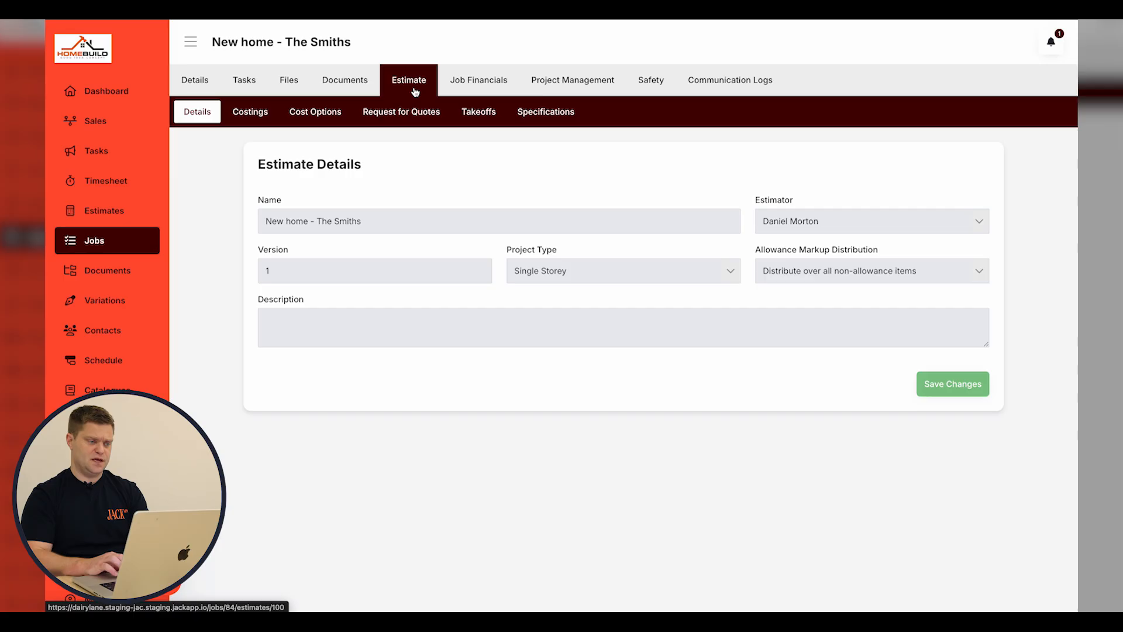
pyautogui.click(259, 115)
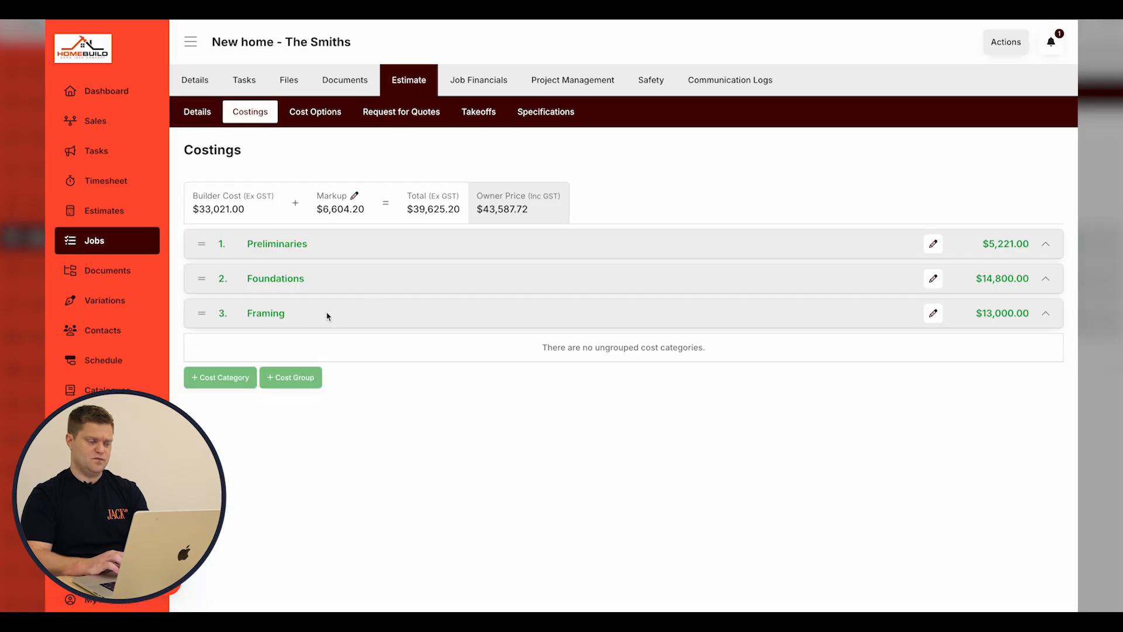
pyautogui.click(329, 316)
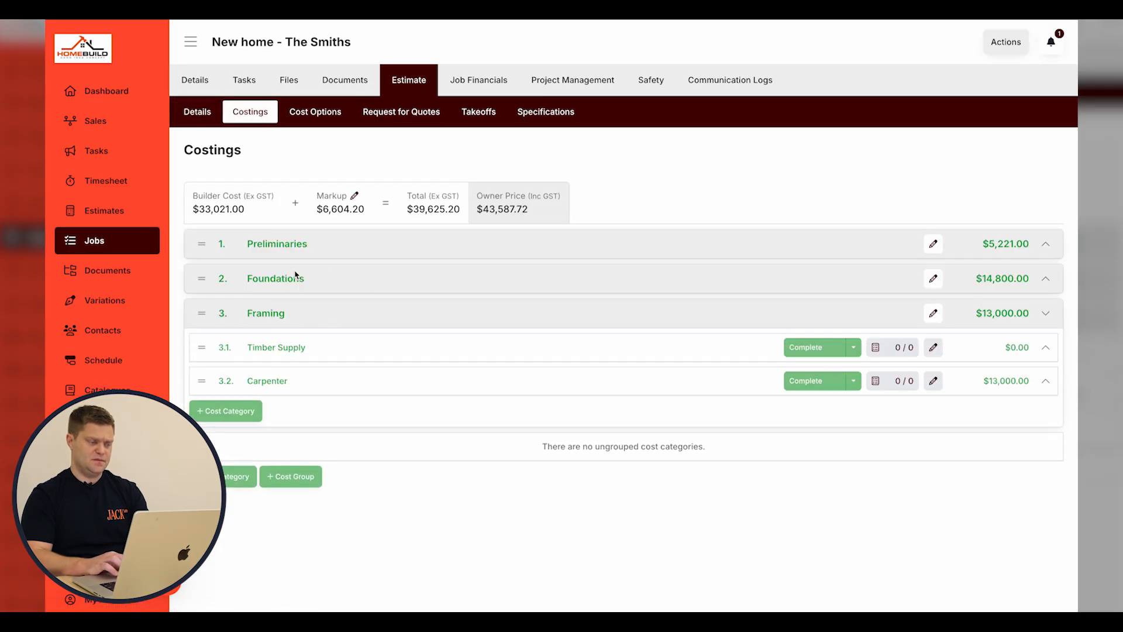
pyautogui.click(322, 253)
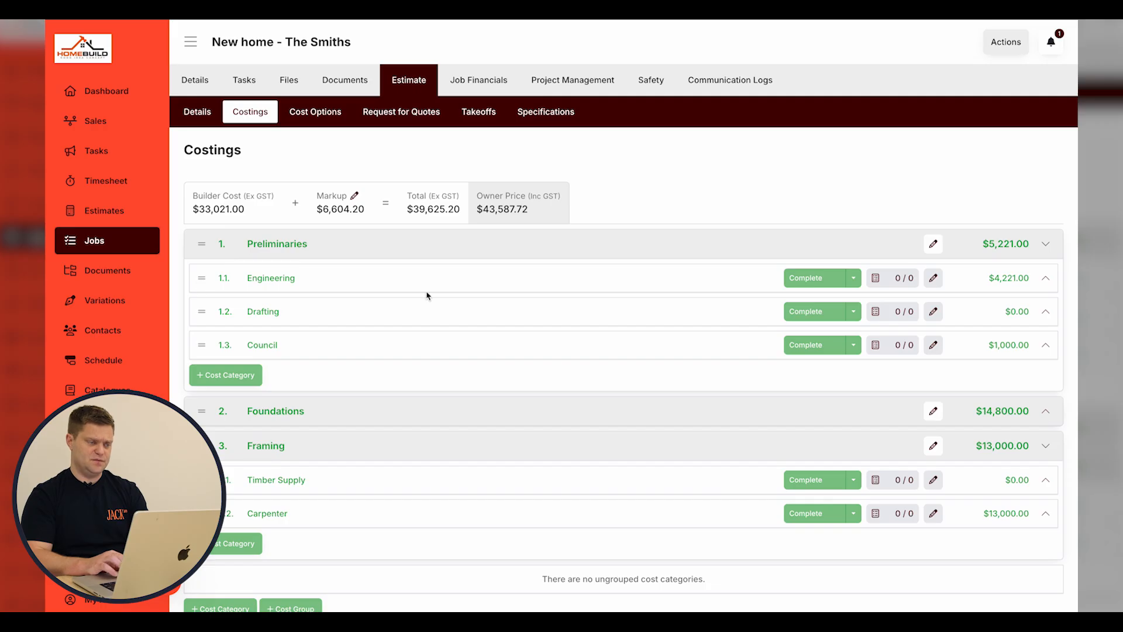
pyautogui.click(478, 76)
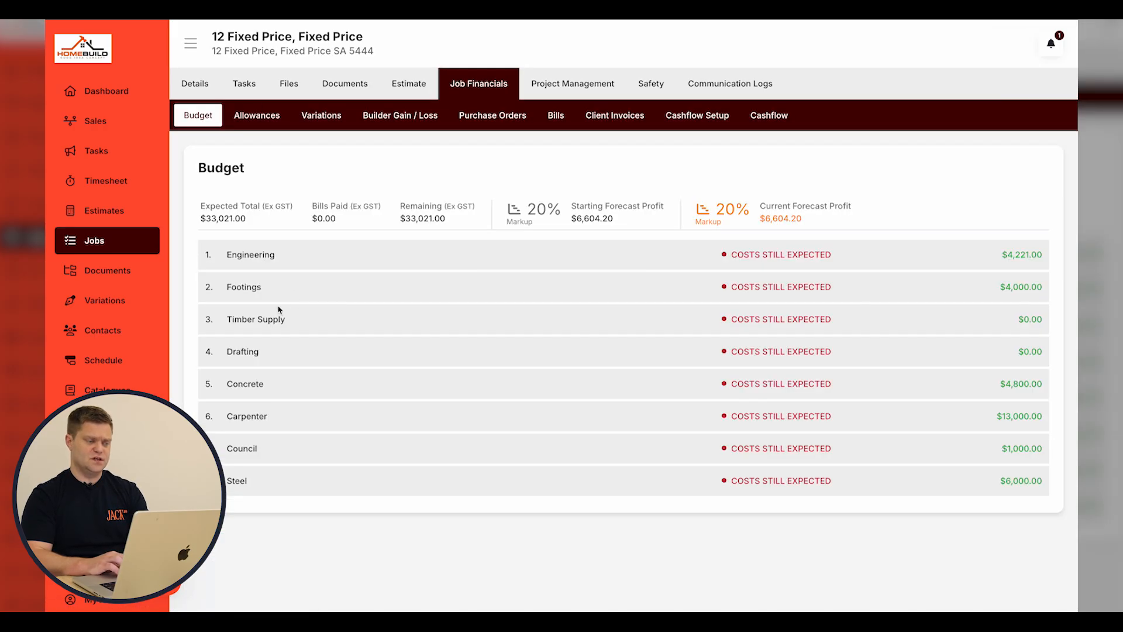
pyautogui.click(232, 322)
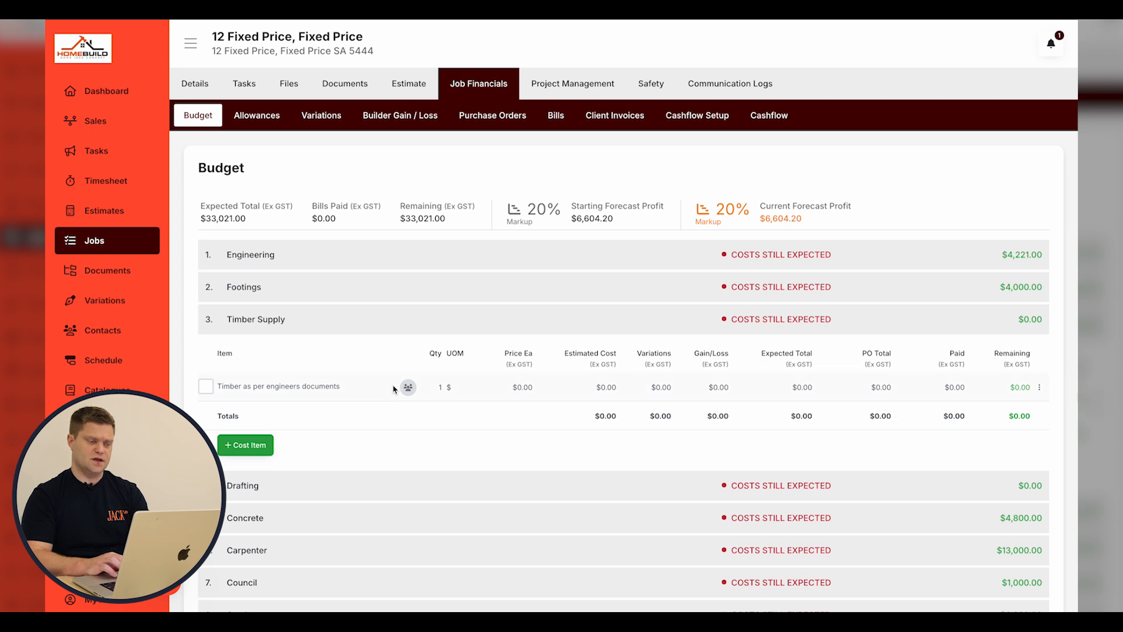
# Create draft client invoice DRAFT-0147 titled 'Claim 1 - Footings' under Client Invoices.
pyautogui.click(453, 320)
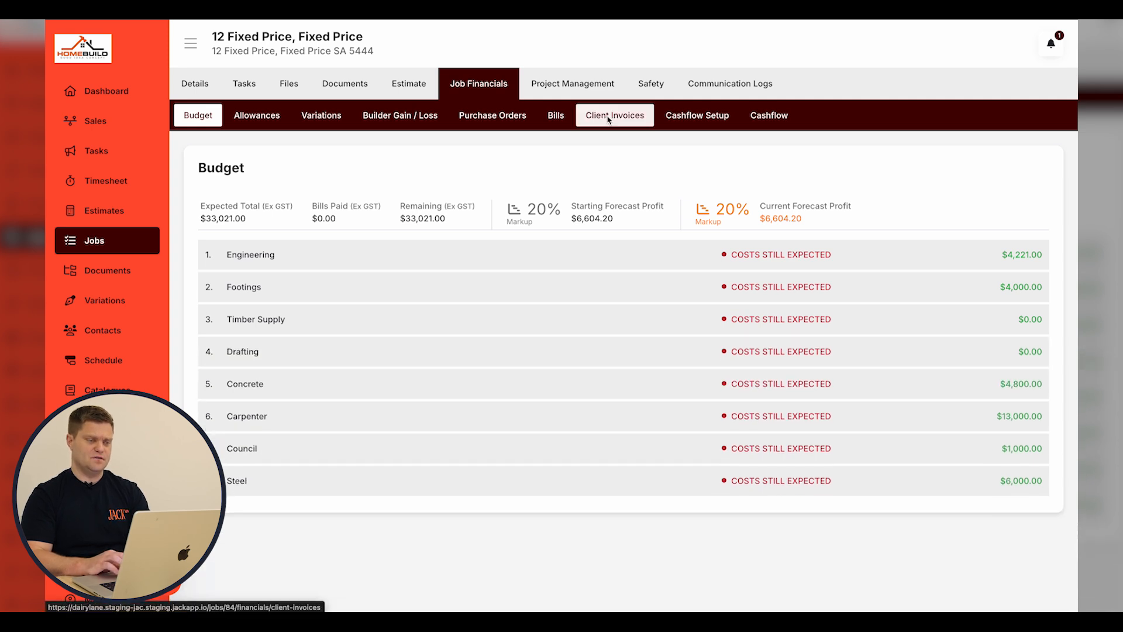
pyautogui.click(609, 115)
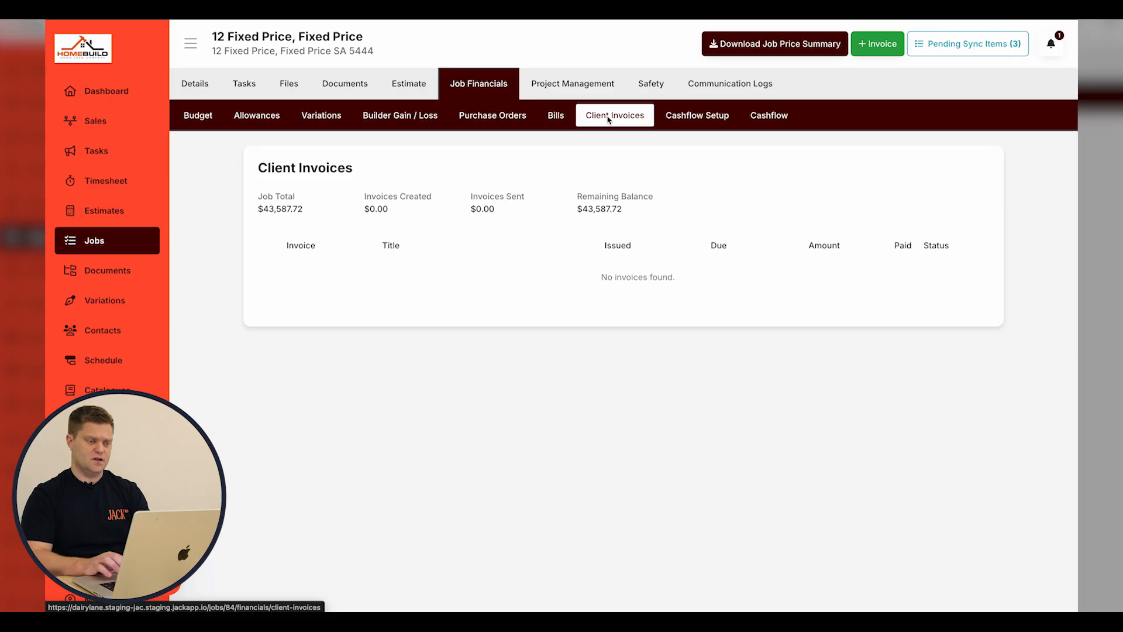
pyautogui.click(877, 44)
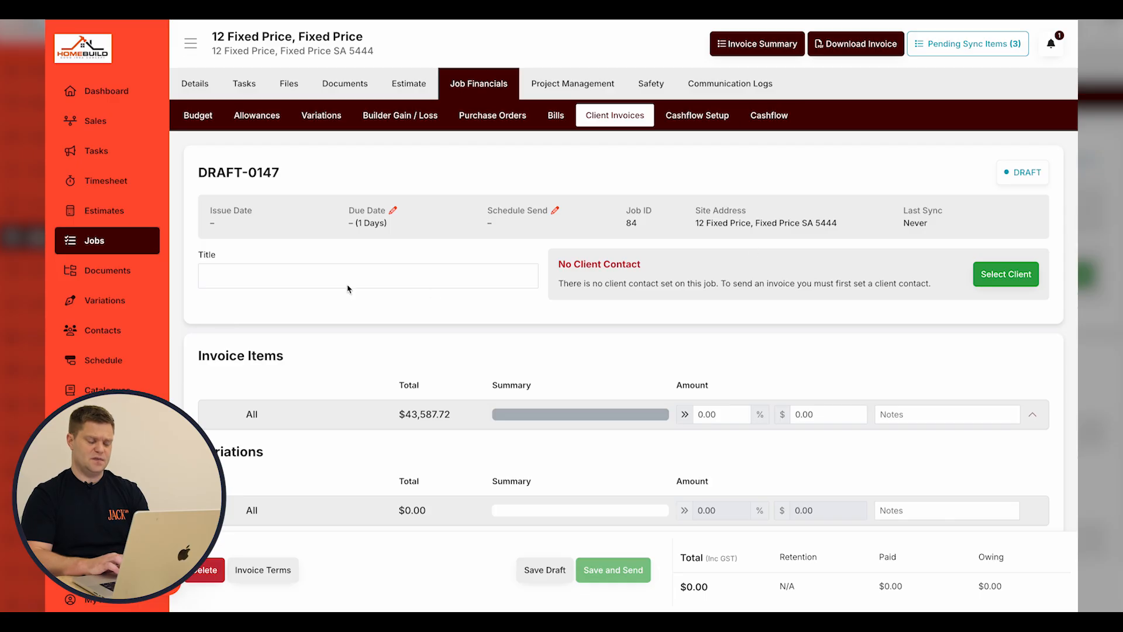
pyautogui.click(340, 285)
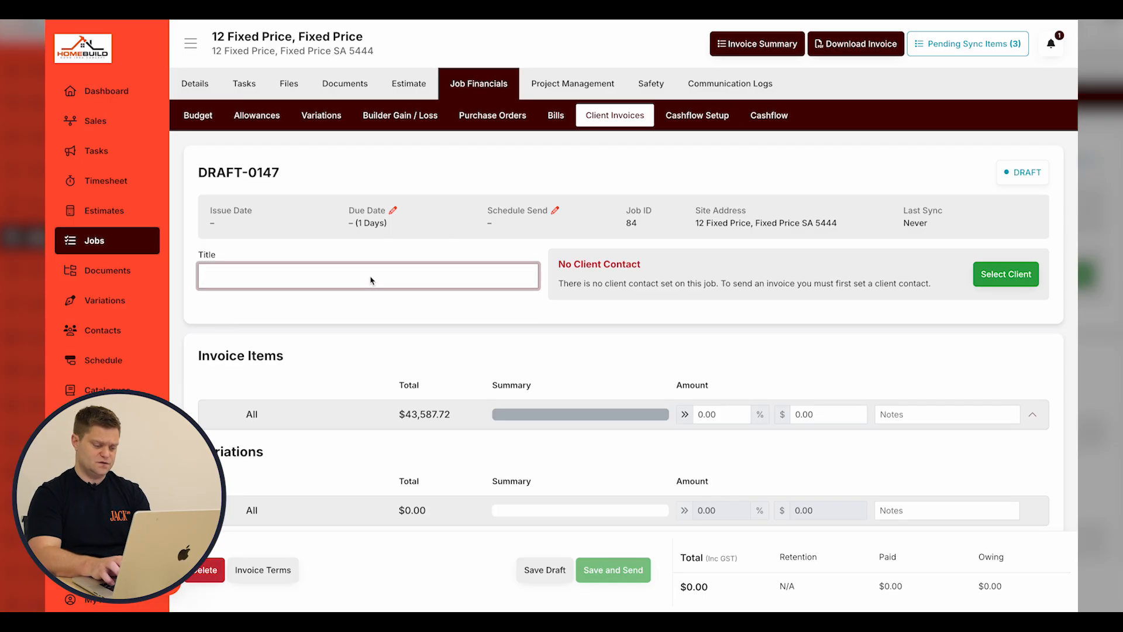
pyautogui.write('Claim 1 - Footings')
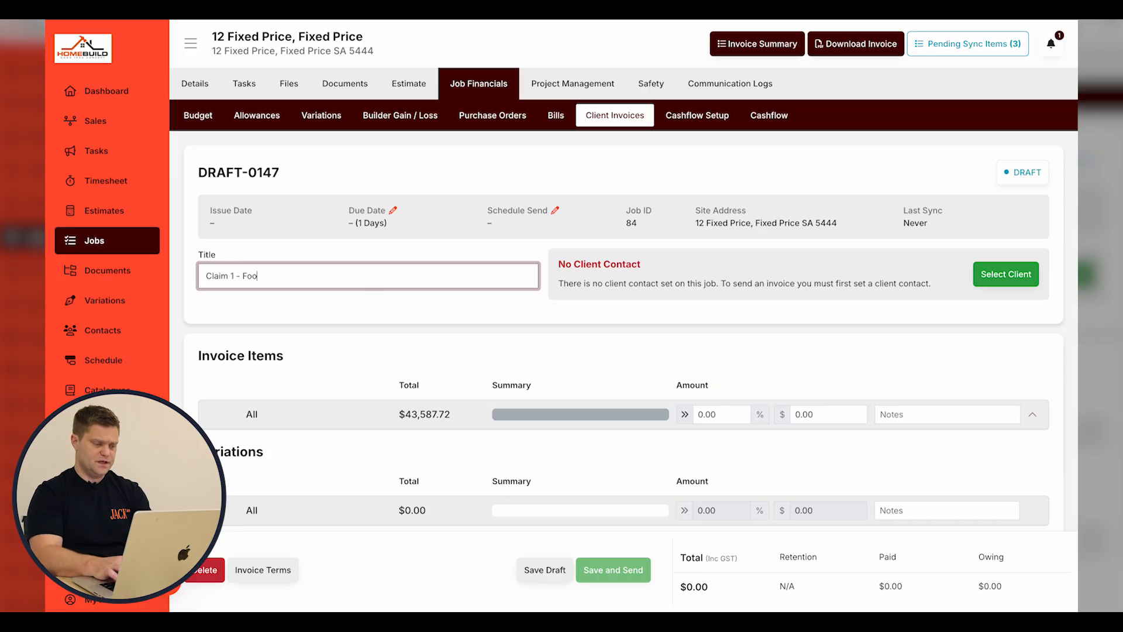
pyautogui.click(696, 315)
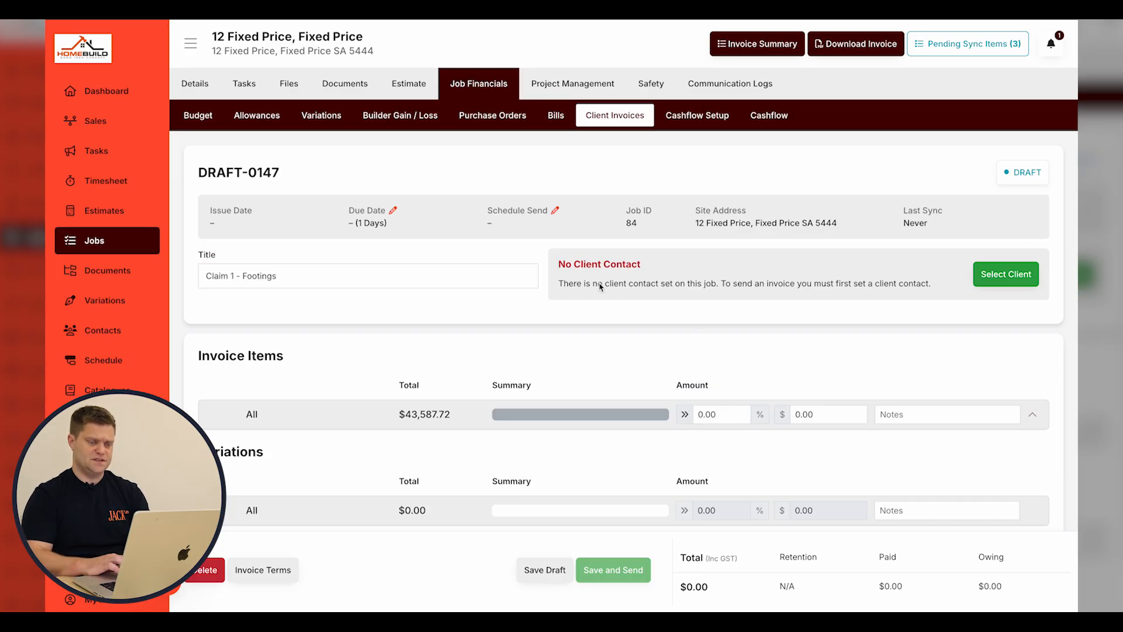
# Set the existing client as the invoice contact and open its client details for editing.
pyautogui.click(1013, 277)
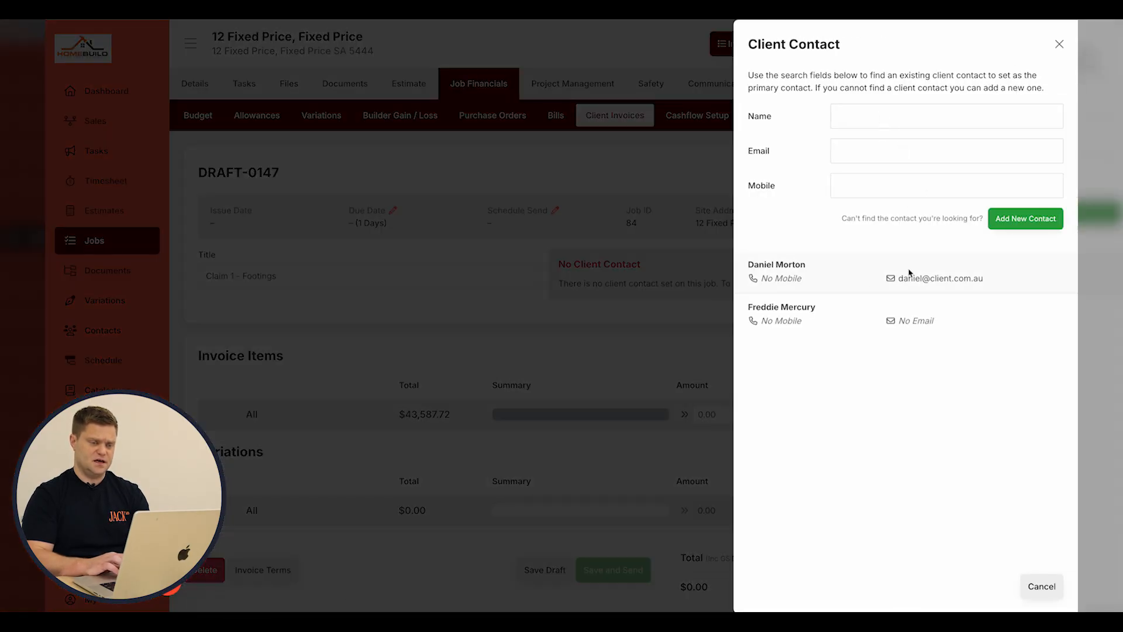
pyautogui.click(803, 284)
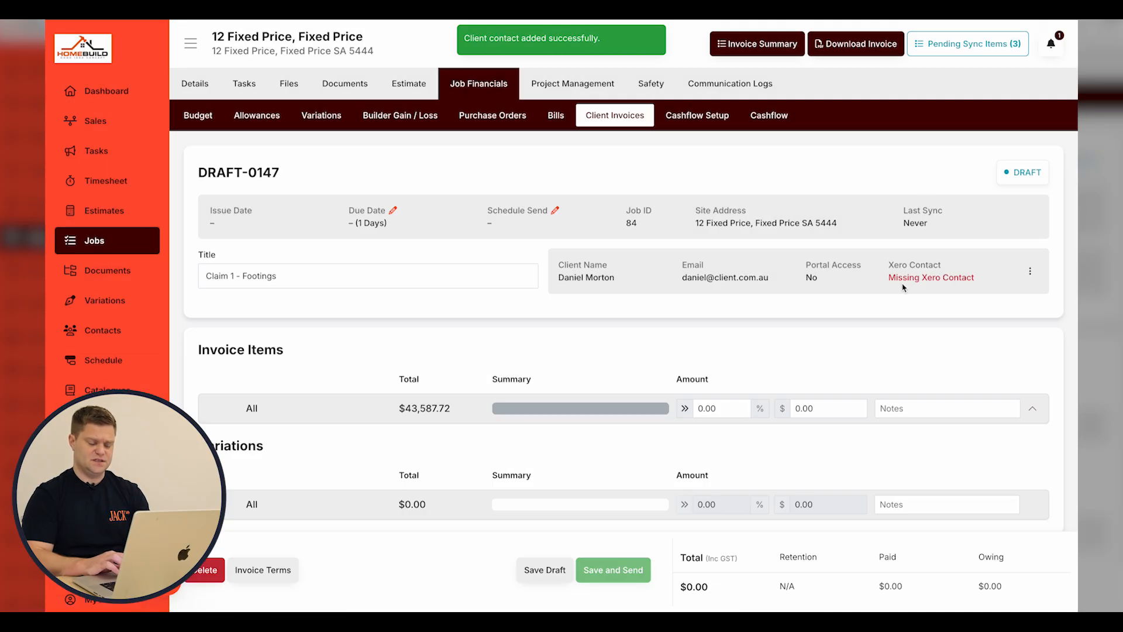
pyautogui.click(1030, 270)
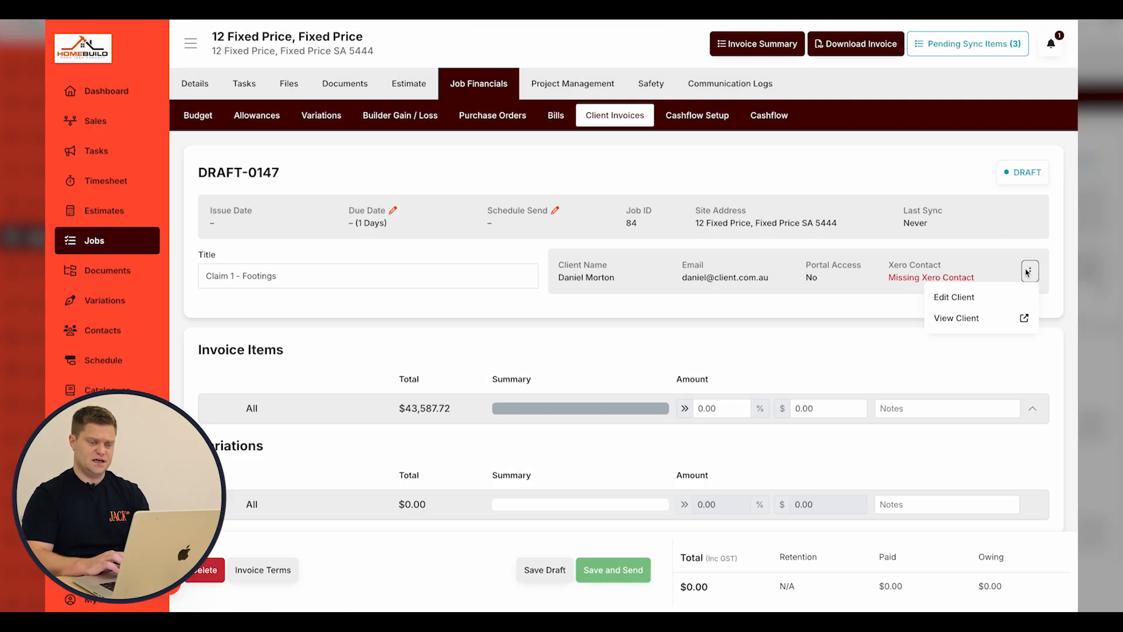
pyautogui.click(968, 297)
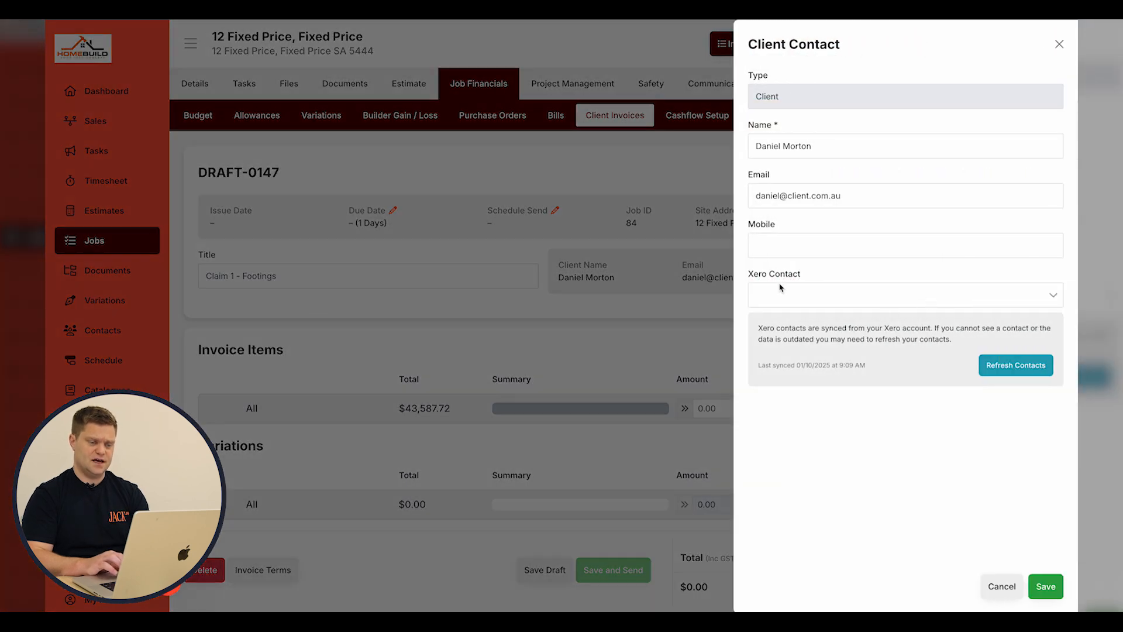
# Create a new Xero contact with the client's name and save the client's Xero link.
pyautogui.click(812, 294)
pyautogui.click(811, 320)
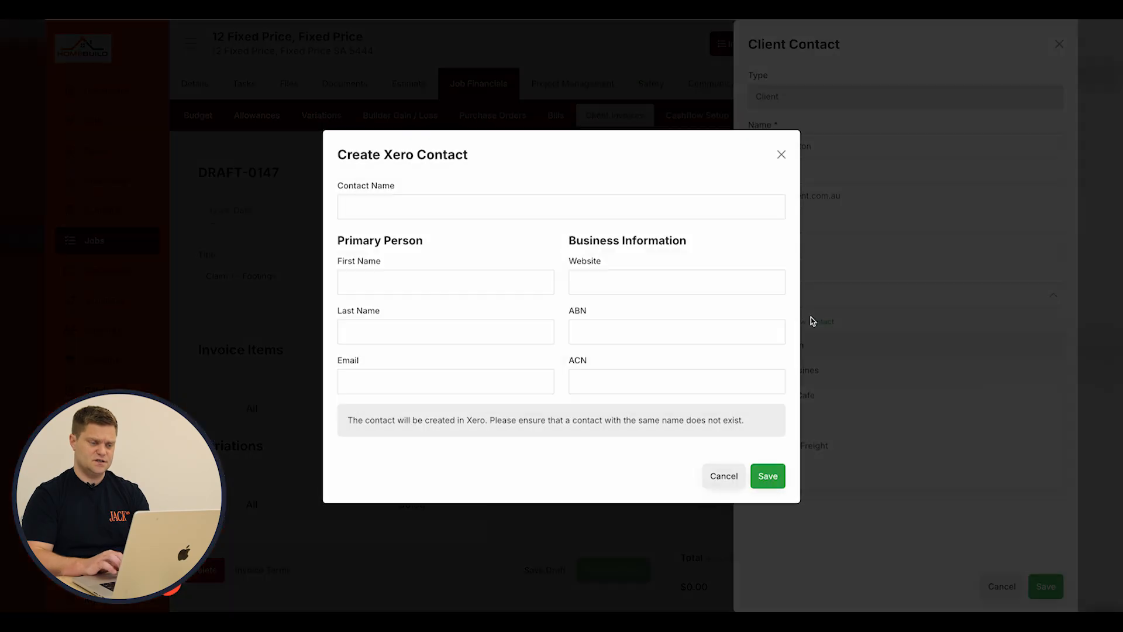
pyautogui.click(425, 215)
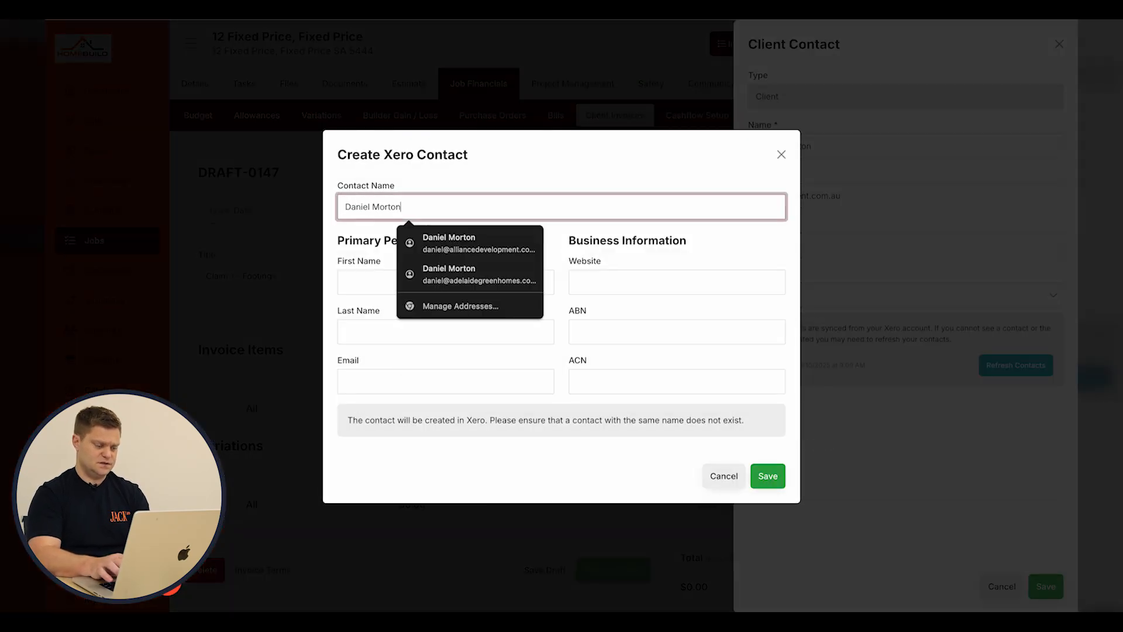
pyautogui.click(767, 476)
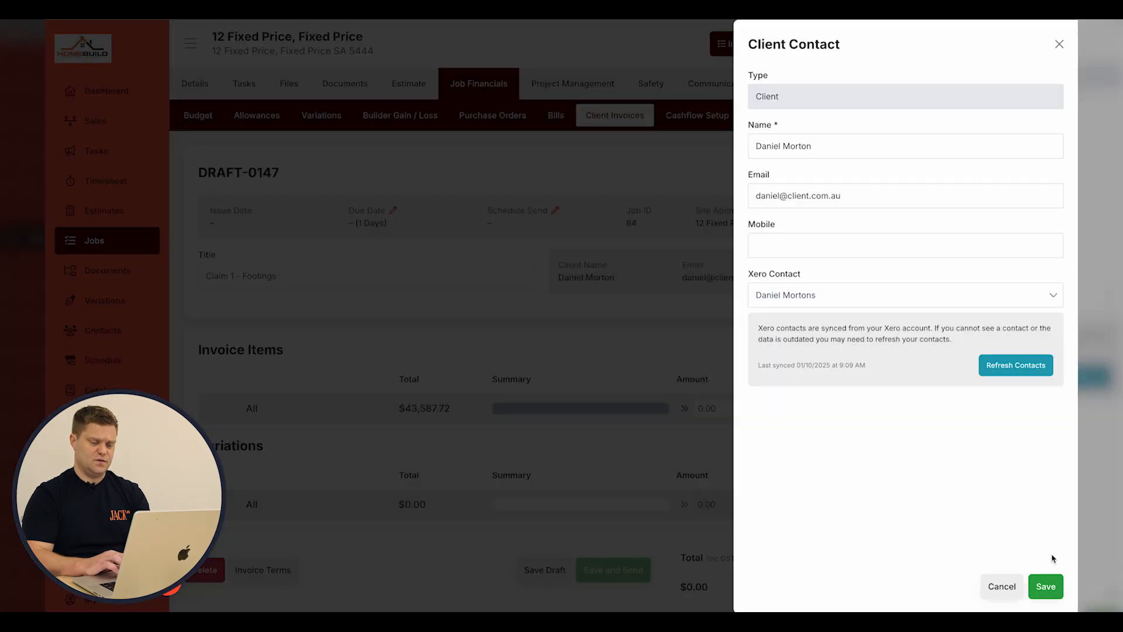
pyautogui.click(1045, 586)
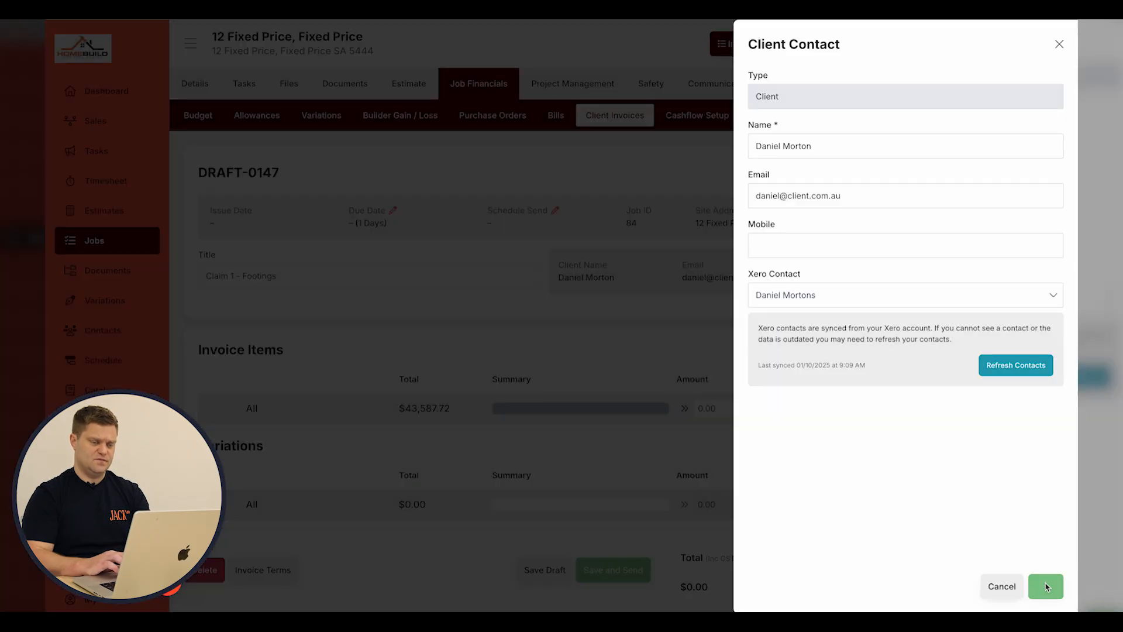
pyautogui.scroll(-2, 772, 376)
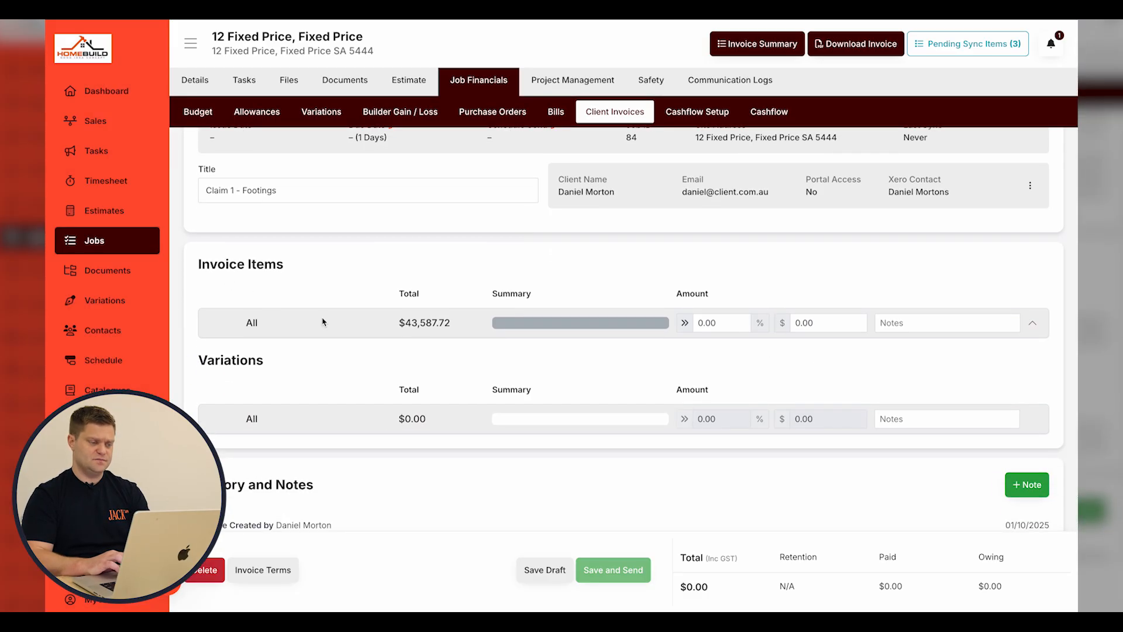
# Try a 15% claim on all items, reset it to 0%, and expand the cost category rows.
pyautogui.click(706, 325)
pyautogui.write('1')
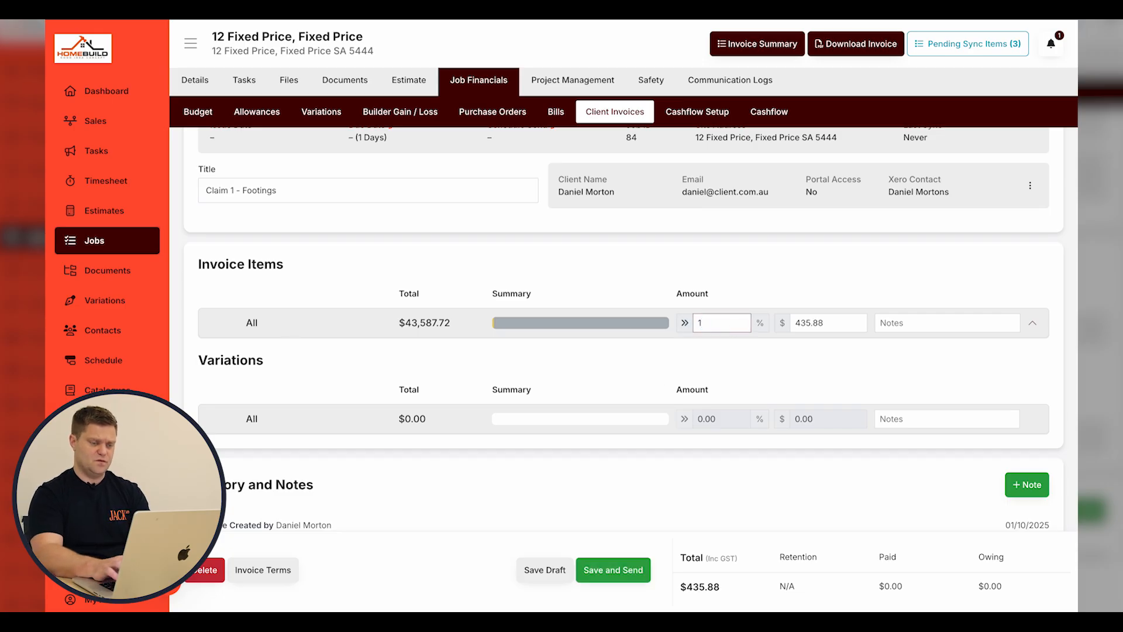
pyautogui.write('5')
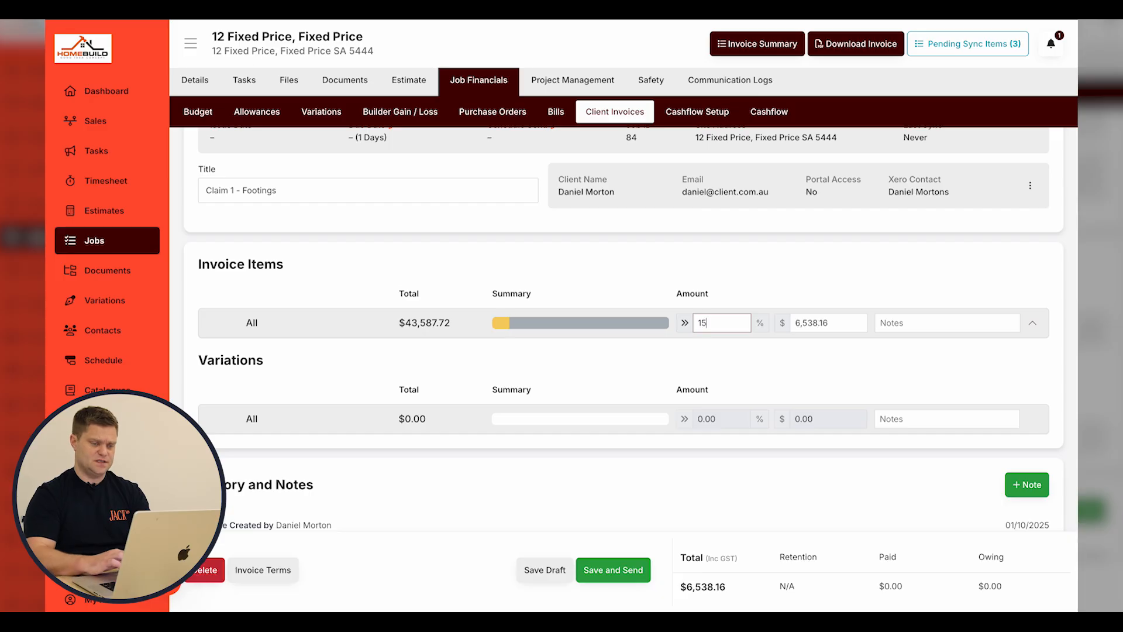
pyautogui.click(784, 360)
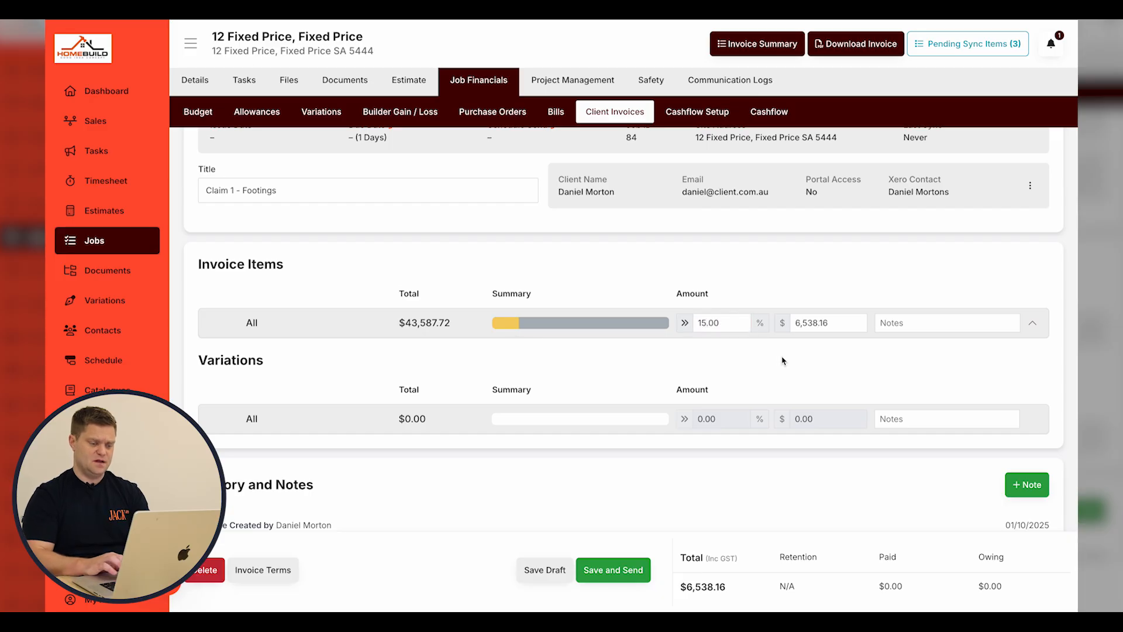
pyautogui.click(703, 325)
pyautogui.write('0')
pyautogui.click(965, 265)
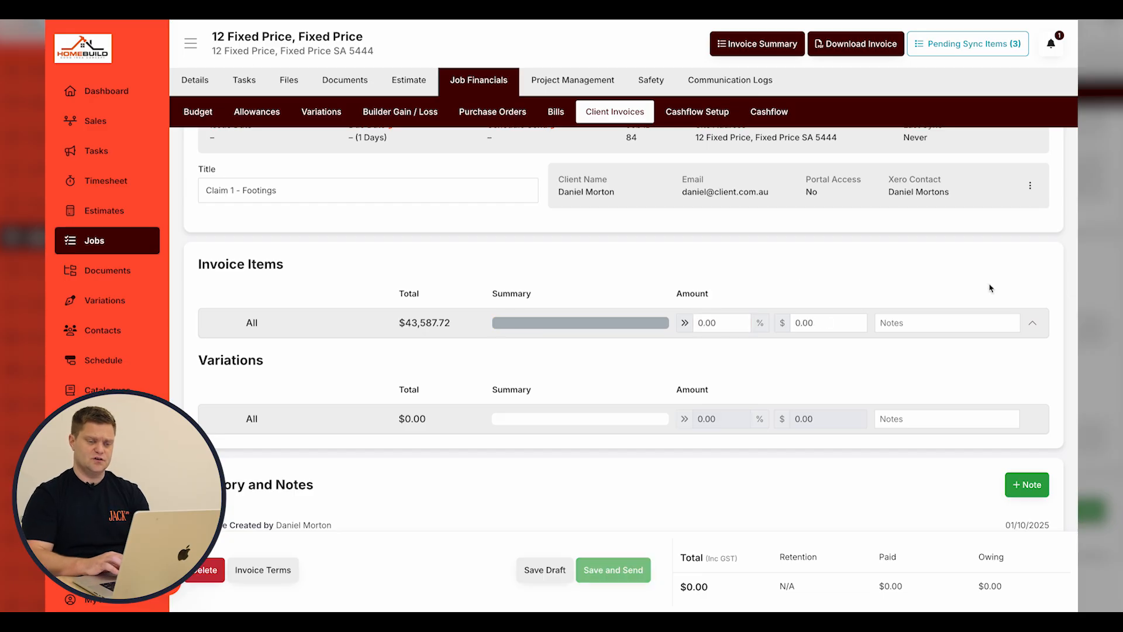
pyautogui.click(1032, 324)
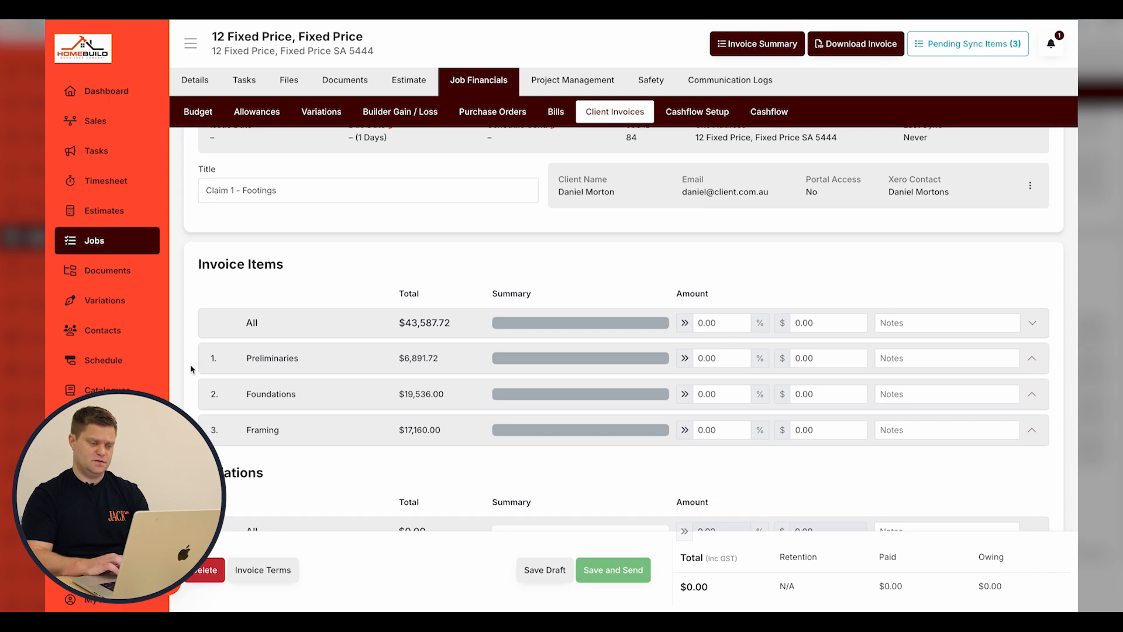
pyautogui.click(1035, 330)
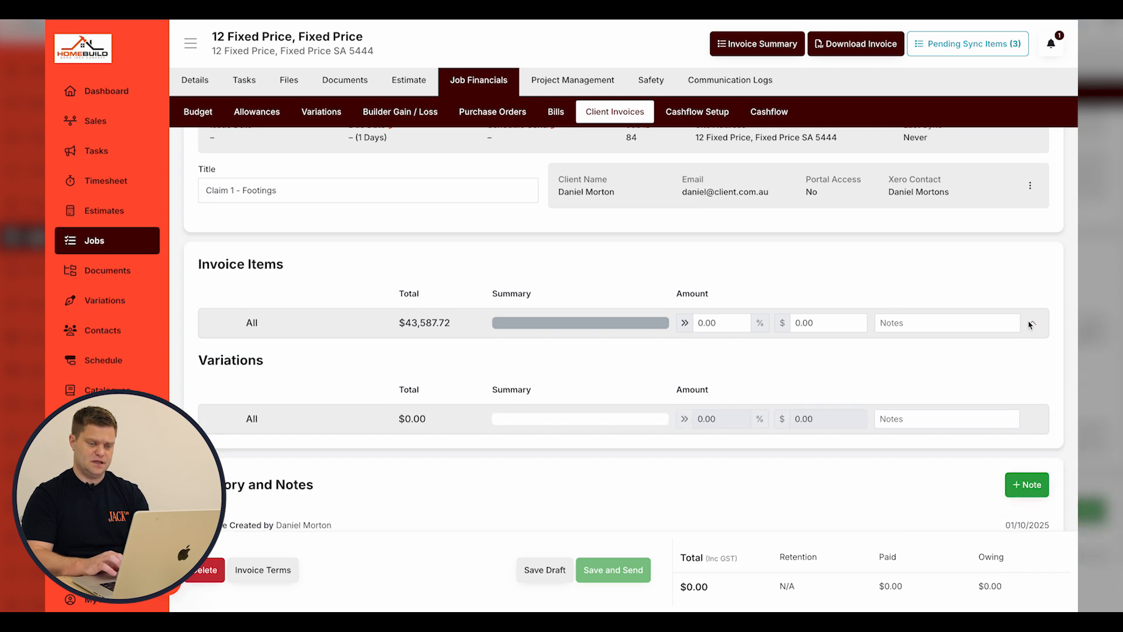
pyautogui.click(1028, 327)
pyautogui.click(1029, 326)
pyautogui.click(384, 334)
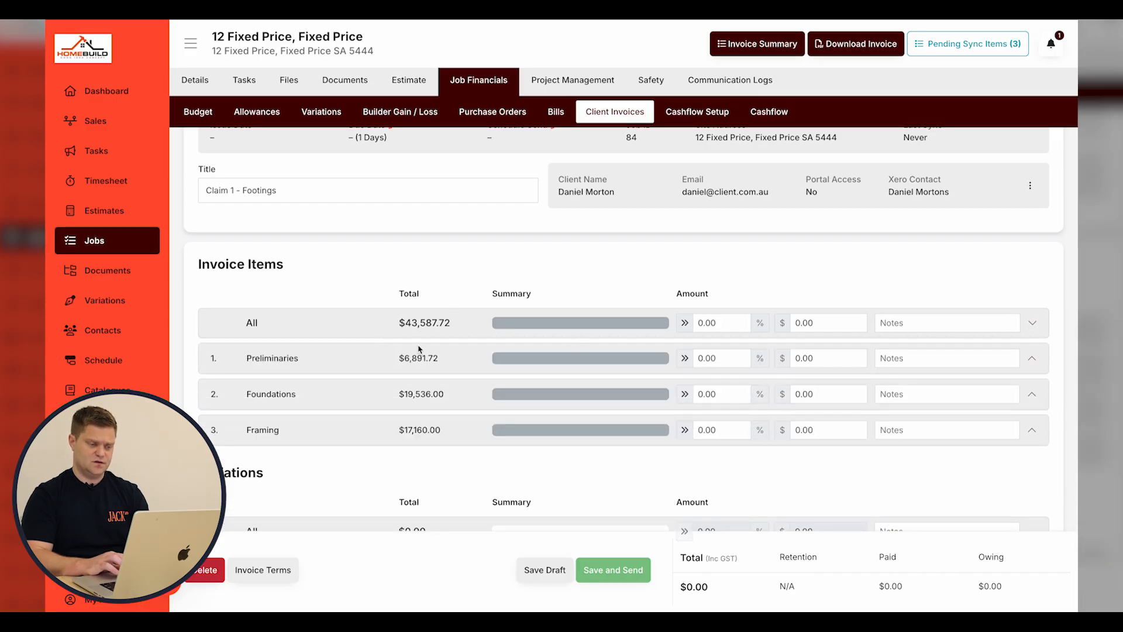
# Claim 20% of Preliminaries with the note 'This is the charge for completion of workings drawings'.
pyautogui.click(724, 363)
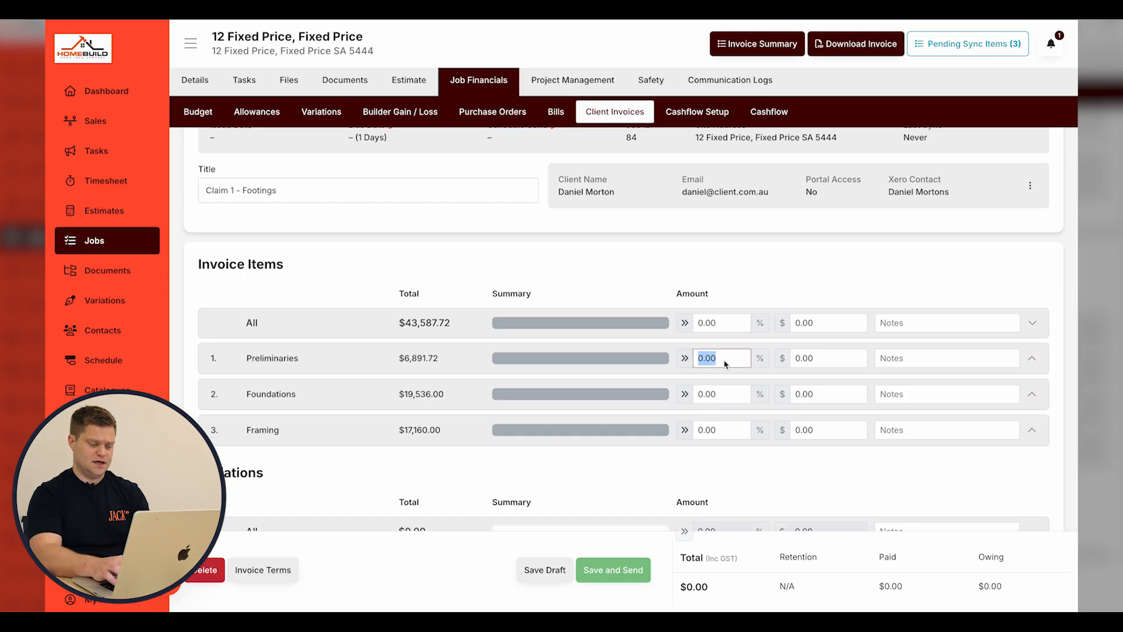
pyautogui.write('20')
pyautogui.click(827, 305)
pyautogui.click(942, 367)
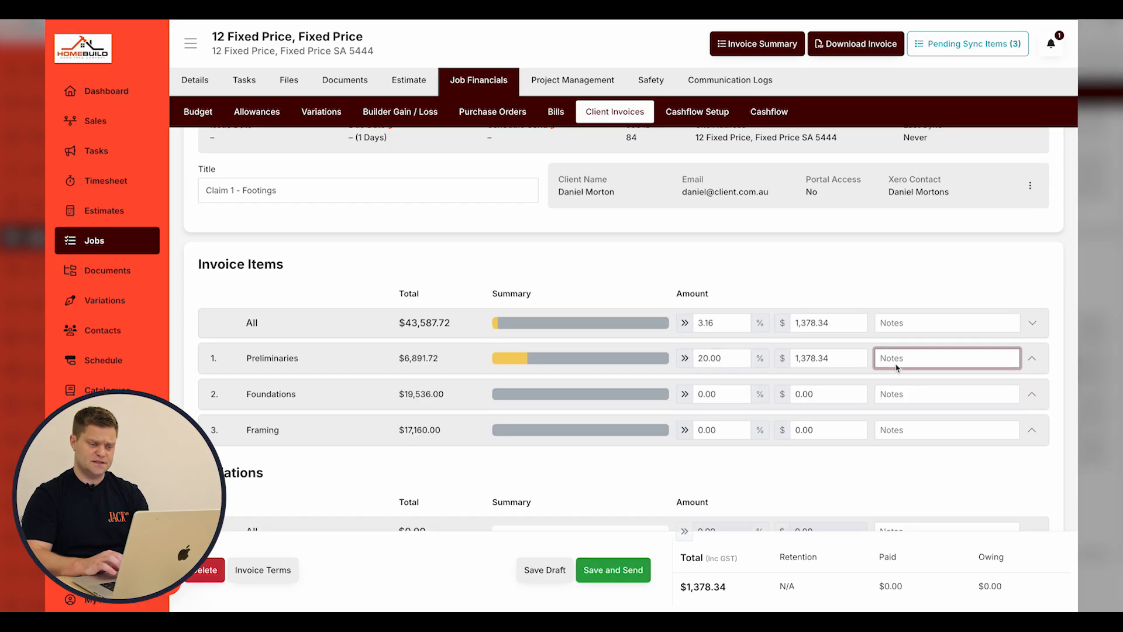
pyautogui.write('This is')
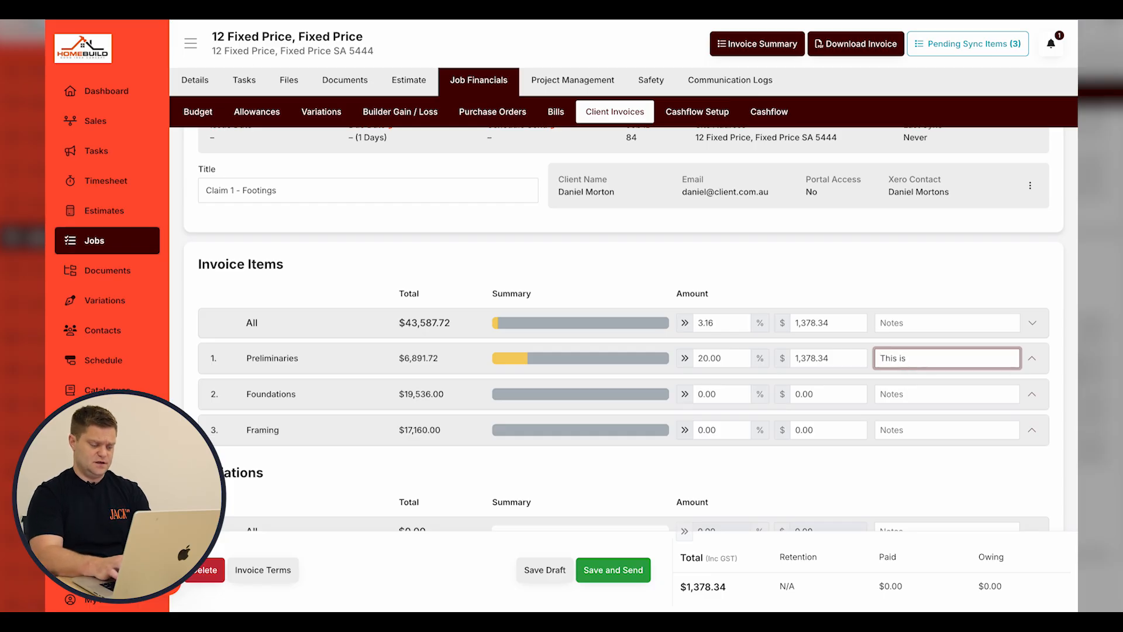
pyautogui.write(' the charge for ')
pyautogui.write('completion of')
pyautogui.write(' workings drawings')
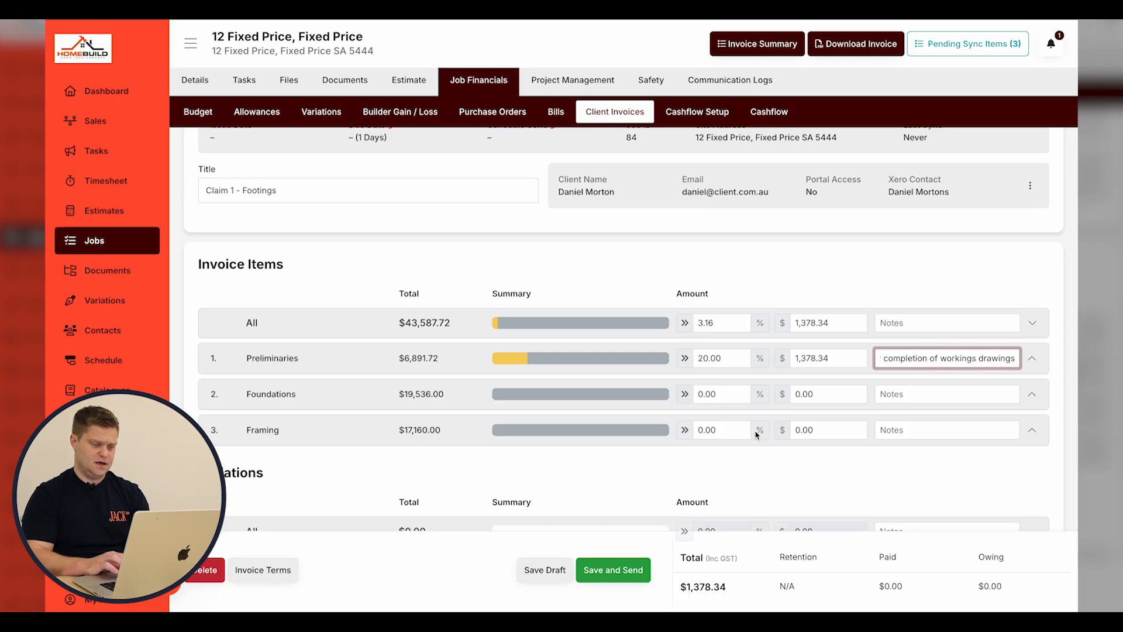
# Claim 5% of Framing with a framing deposit note, then save the invoice as a draft.
pyautogui.click(720, 430)
pyautogui.write('5')
pyautogui.click(908, 431)
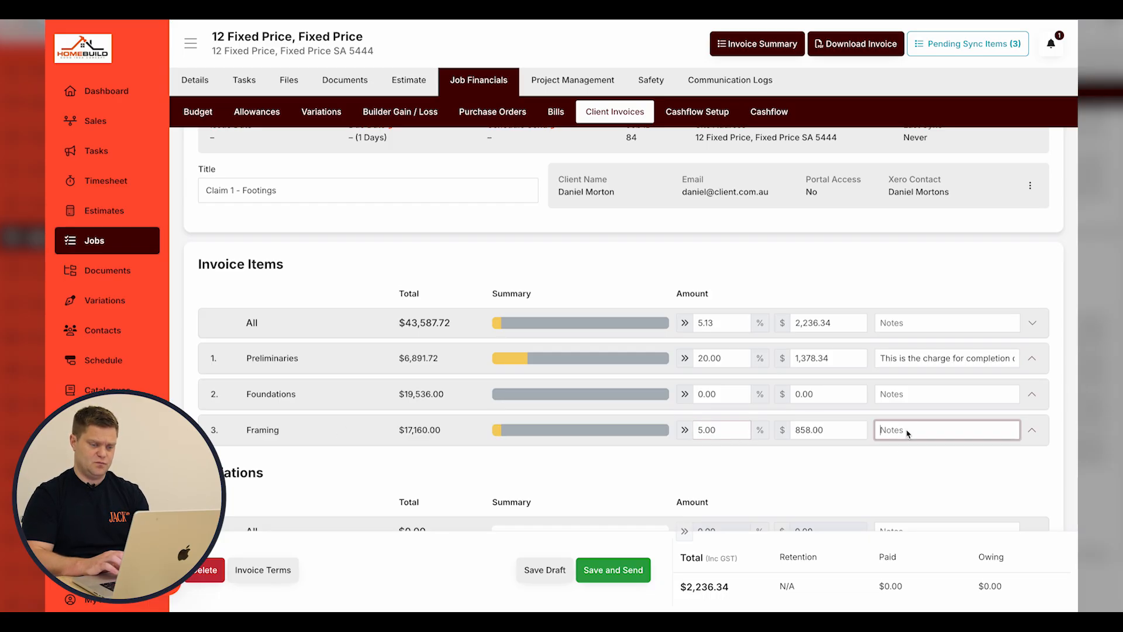
pyautogui.write('Charge for ')
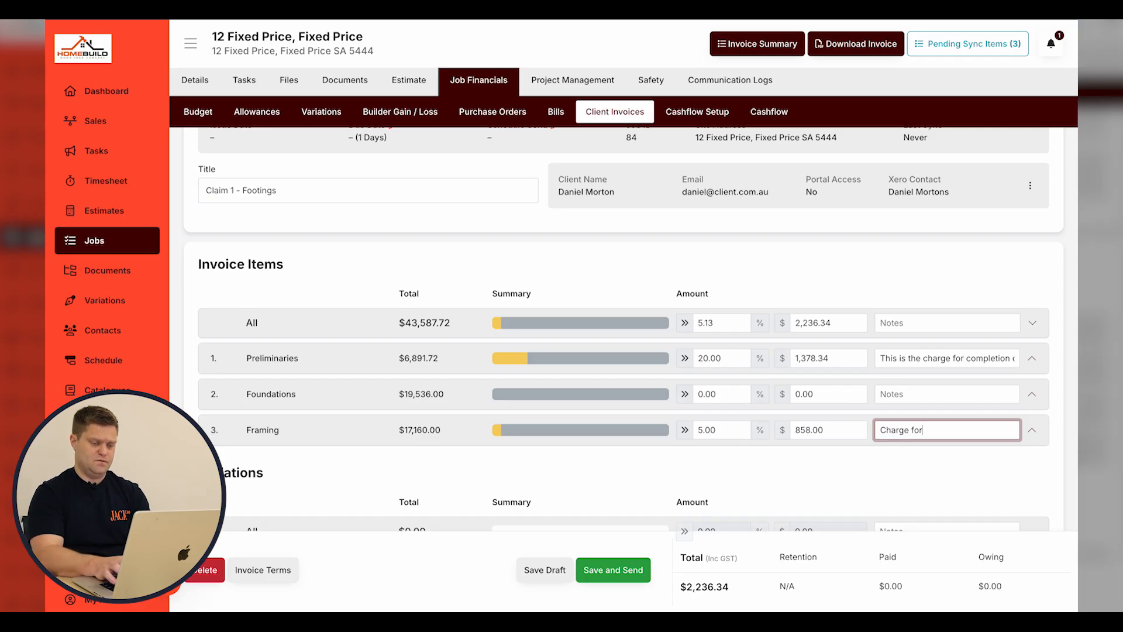
pyautogui.write('frmain')
pyautogui.press('BackSpace')
pyautogui.press('BackSpace')
pyautogui.press('BackSpace')
pyautogui.press('BackSpace')
pyautogui.write('aming deposit')
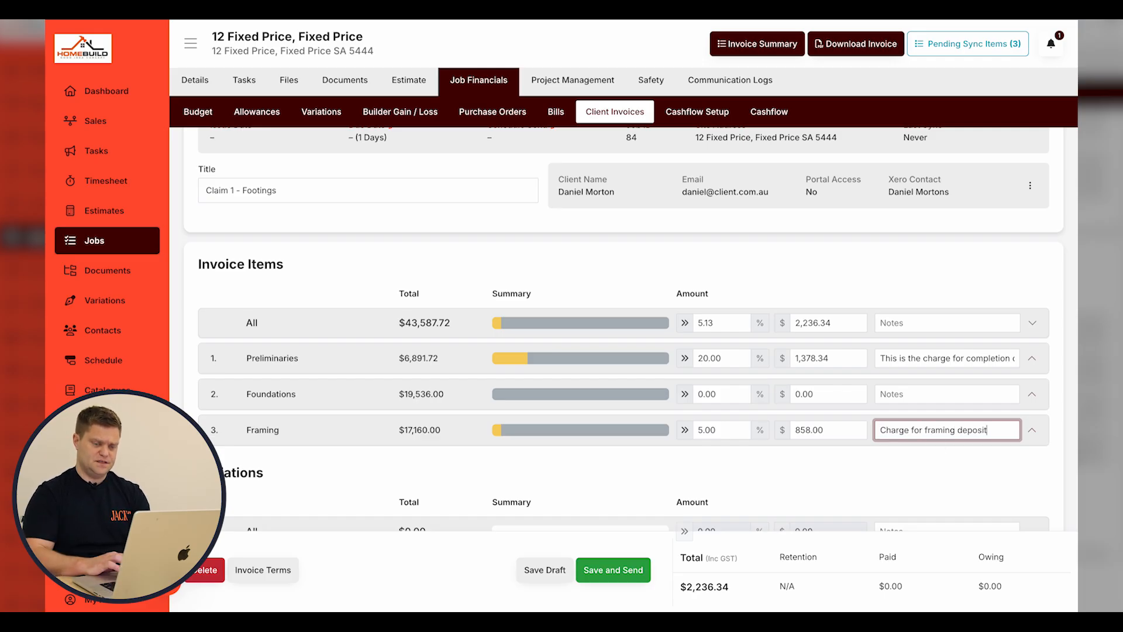
pyautogui.click(935, 469)
pyautogui.click(539, 573)
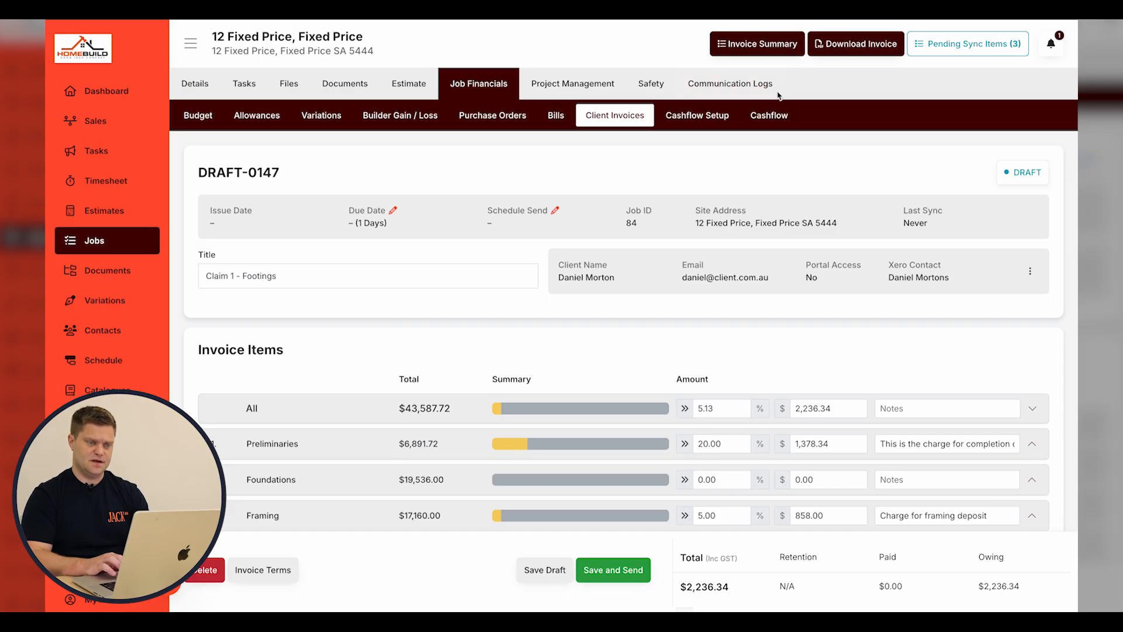
pyautogui.click(771, 46)
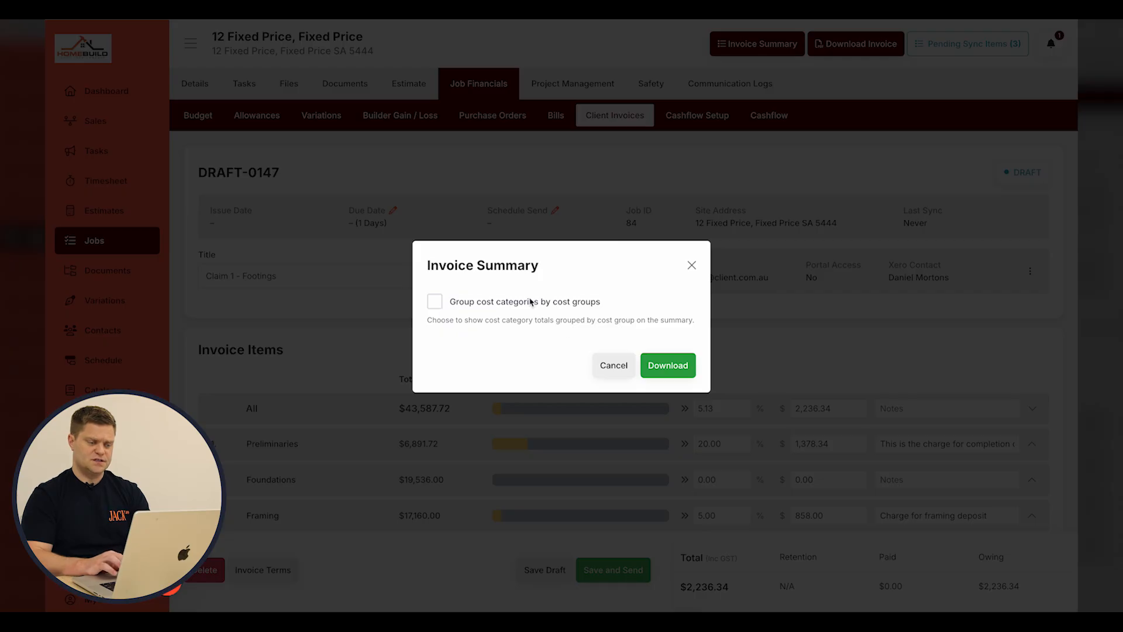
pyautogui.click(596, 358)
pyautogui.scroll(-1, 631, 258)
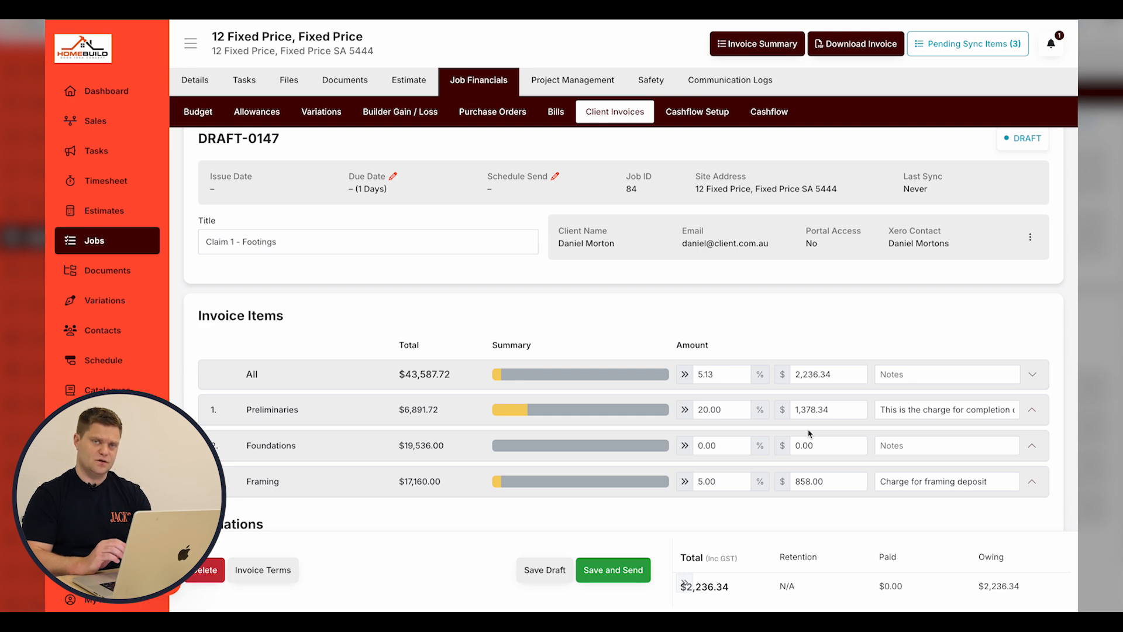
pyautogui.click(631, 113)
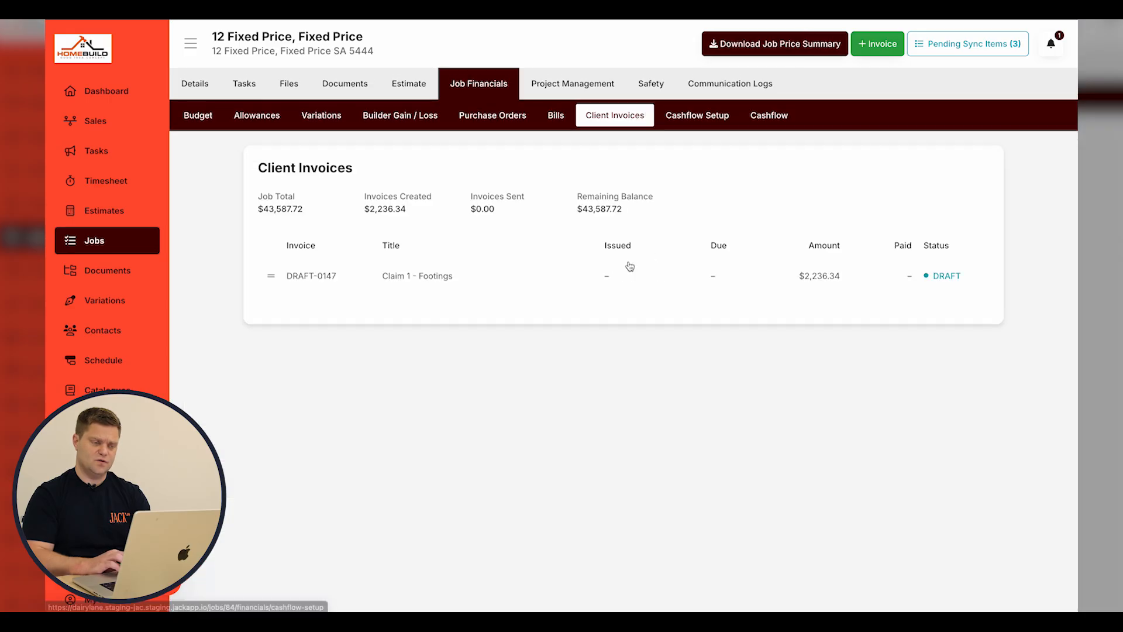
pyautogui.click(626, 267)
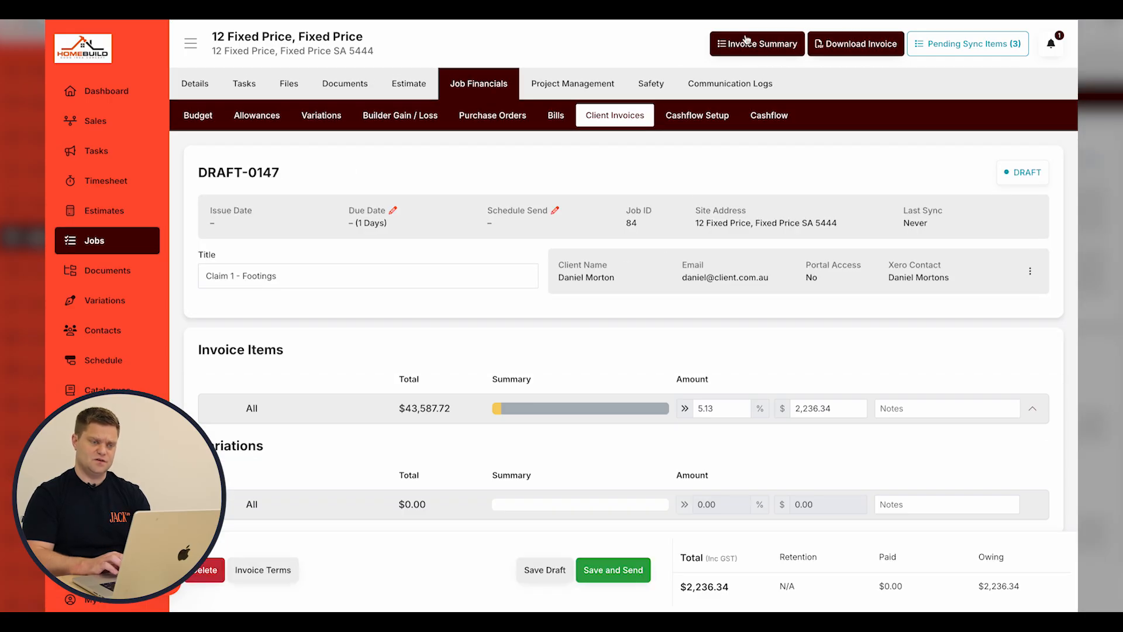
# Download the invoice summary PDF with cost categories grouped by cost groups.
pyautogui.click(755, 47)
pyautogui.click(434, 303)
pyautogui.click(668, 366)
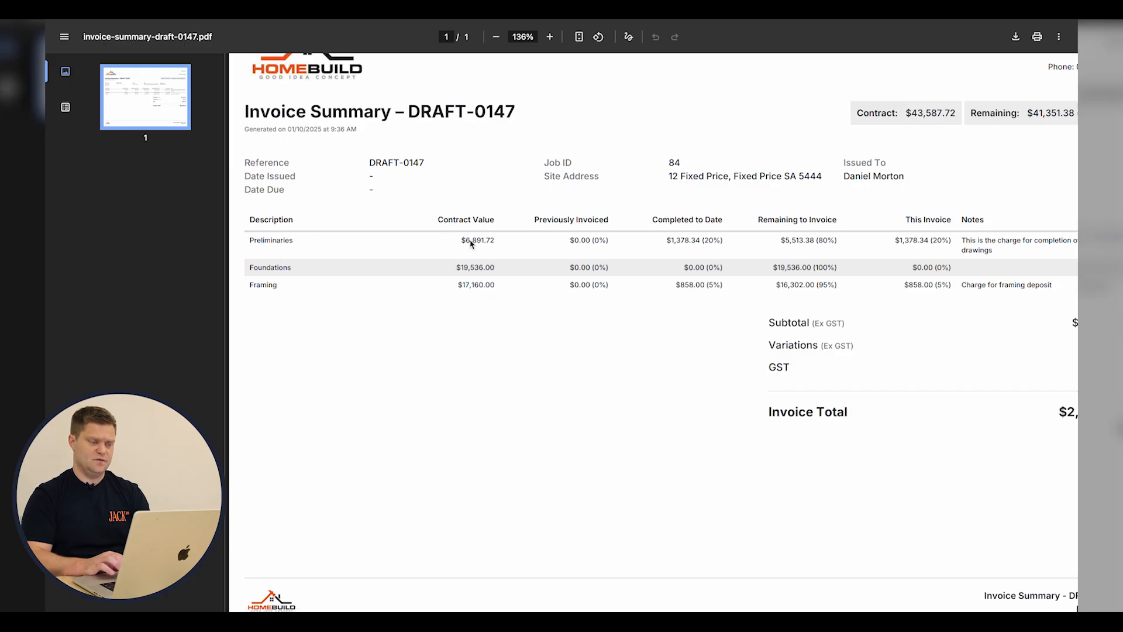
# Look over the summary PDF, then return to the DRAFT-0147 invoice page.
pyautogui.hscroll(3, 471, 243)
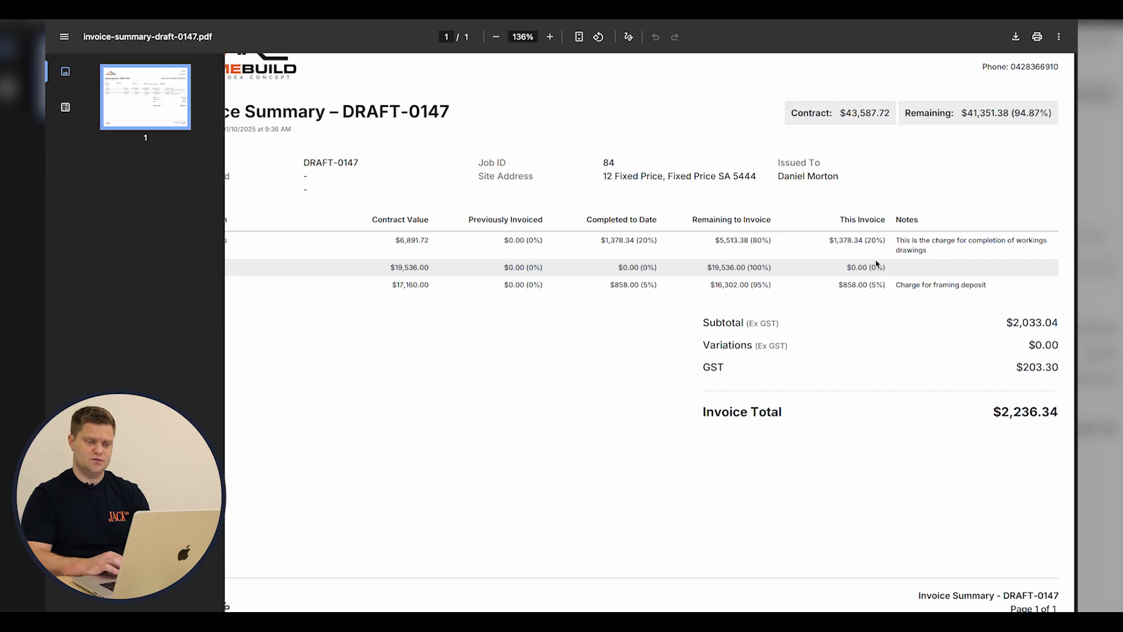
pyautogui.keyDown('ctrl'); pyautogui.scroll(-5, 876, 265); pyautogui.keyUp('ctrl')
pyautogui.keyDown('ctrl'); pyautogui.scroll(3, 877, 264); pyautogui.keyUp('ctrl')
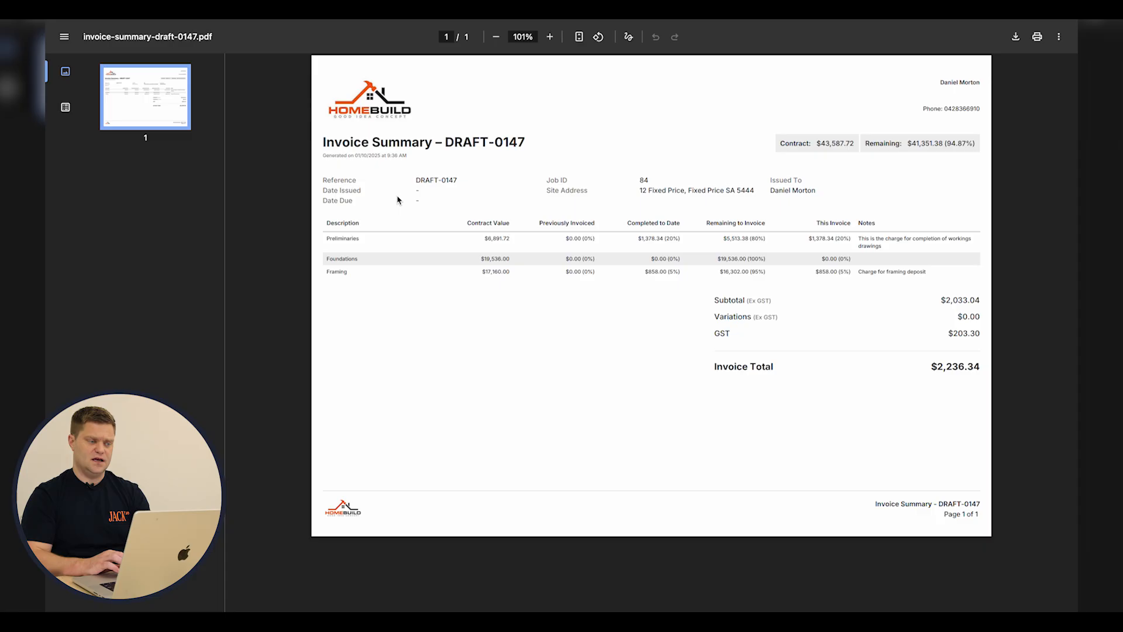
pyautogui.click(445, 8)
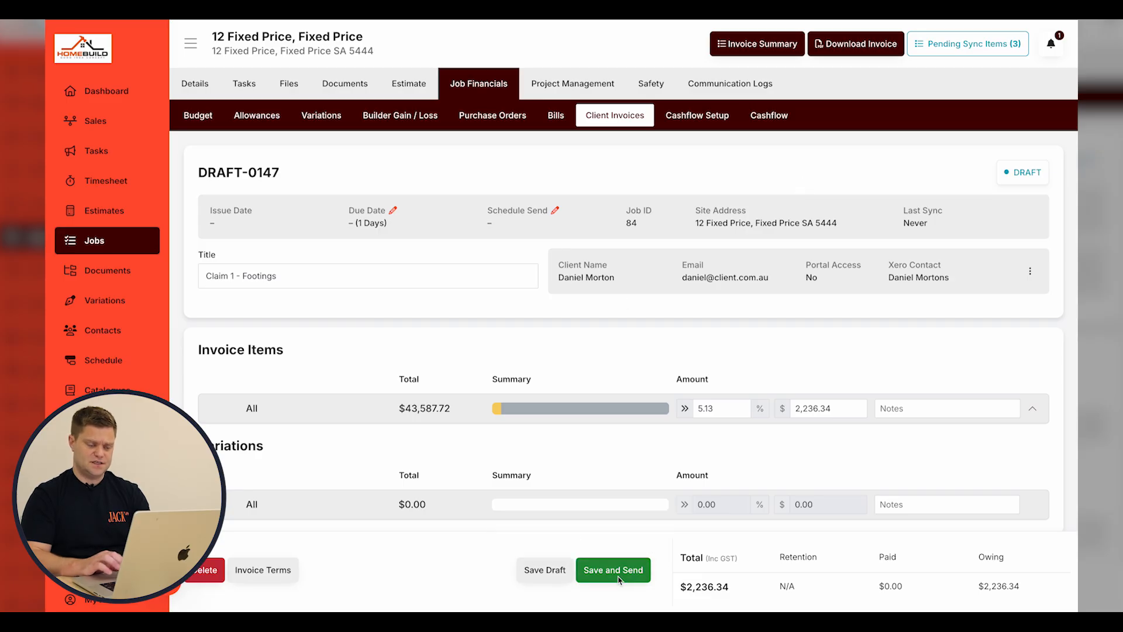
# Download and open tax-invoice-draft-0147.pdf, then go back to the invoice.
pyautogui.click(858, 47)
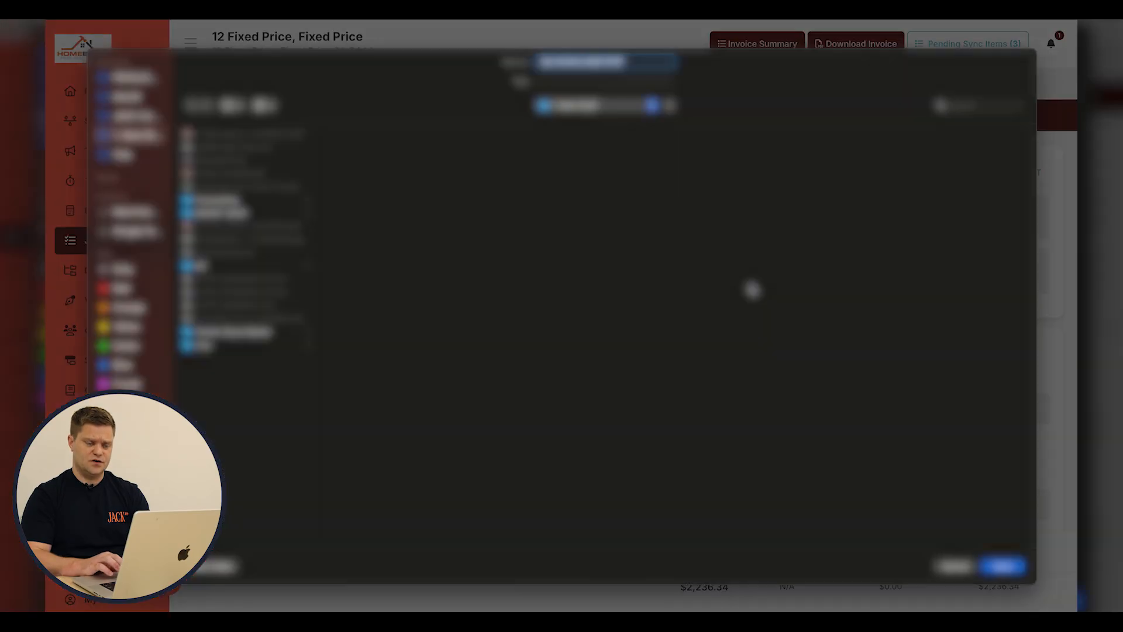
pyautogui.click(1009, 570)
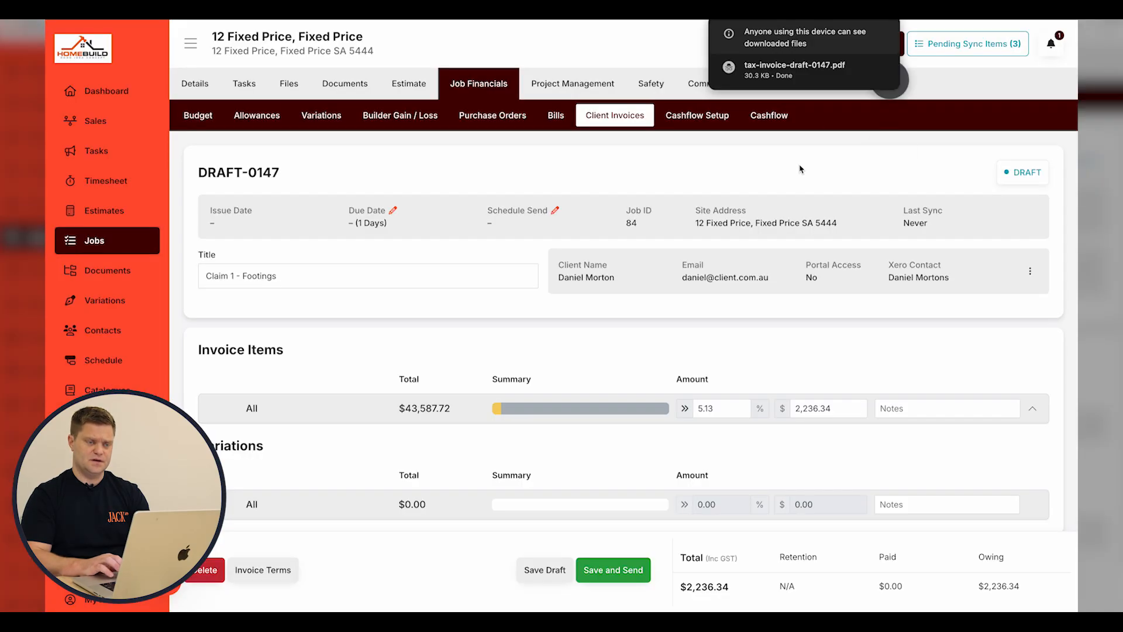
pyautogui.click(812, 72)
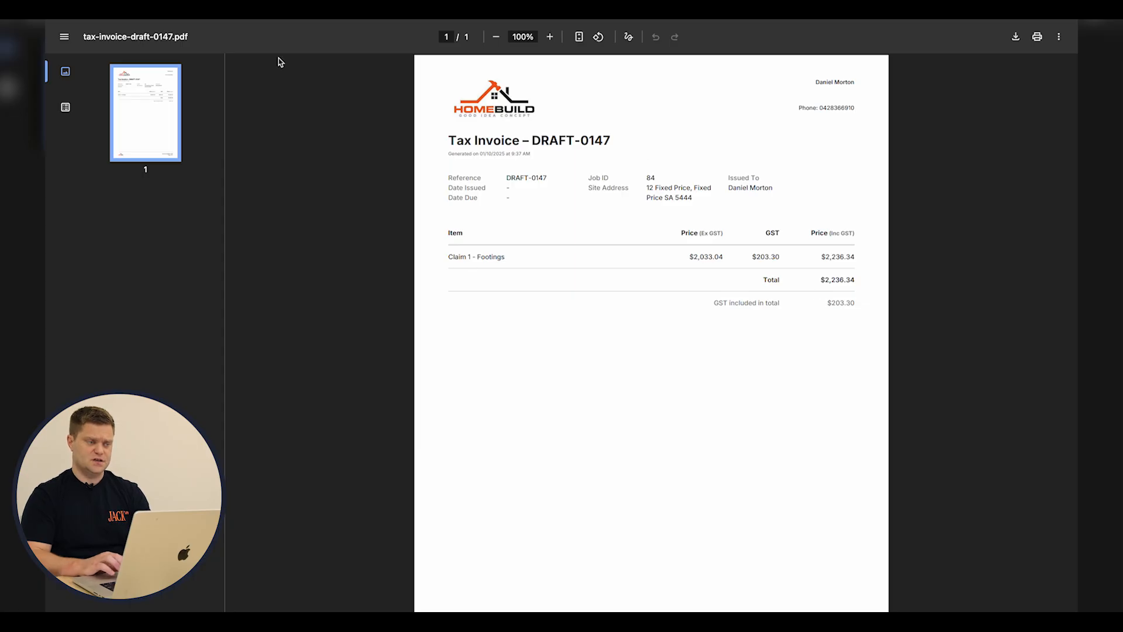
pyautogui.click(714, 20)
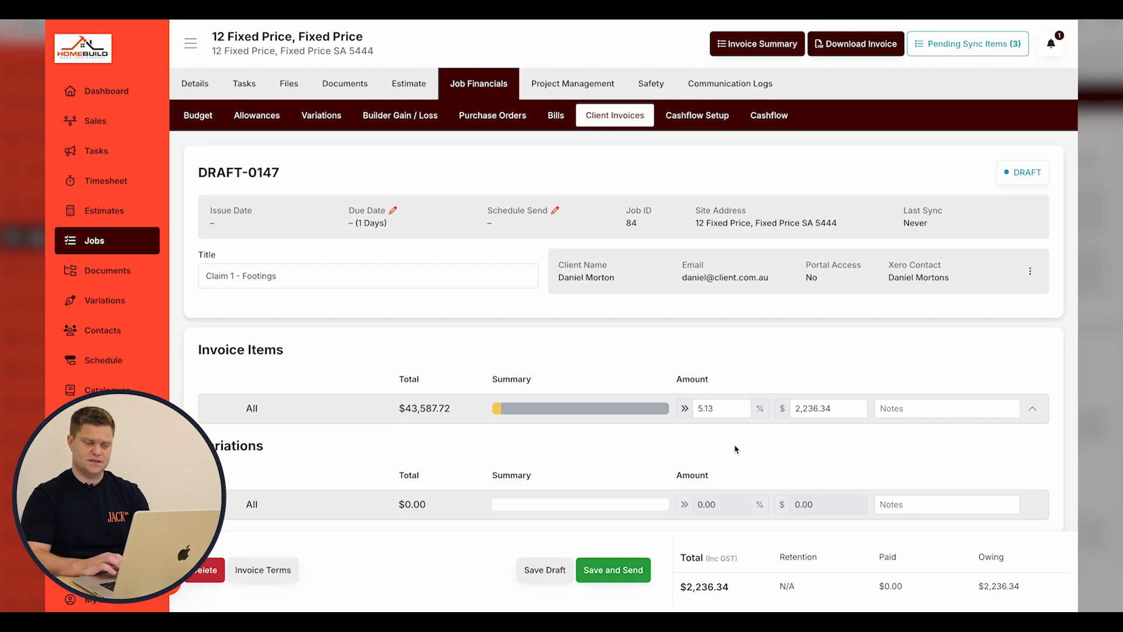
# Expand the All row, then Preliminaries, to show the sub-items.
pyautogui.click(1032, 408)
pyautogui.scroll(-2, 869, 374)
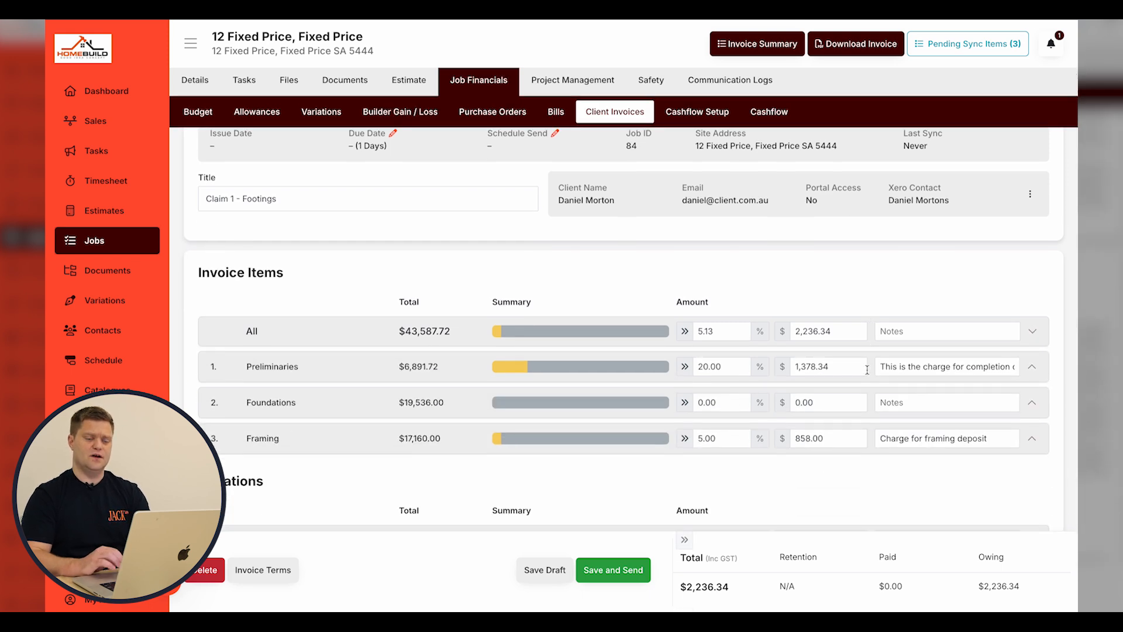
pyautogui.click(1032, 367)
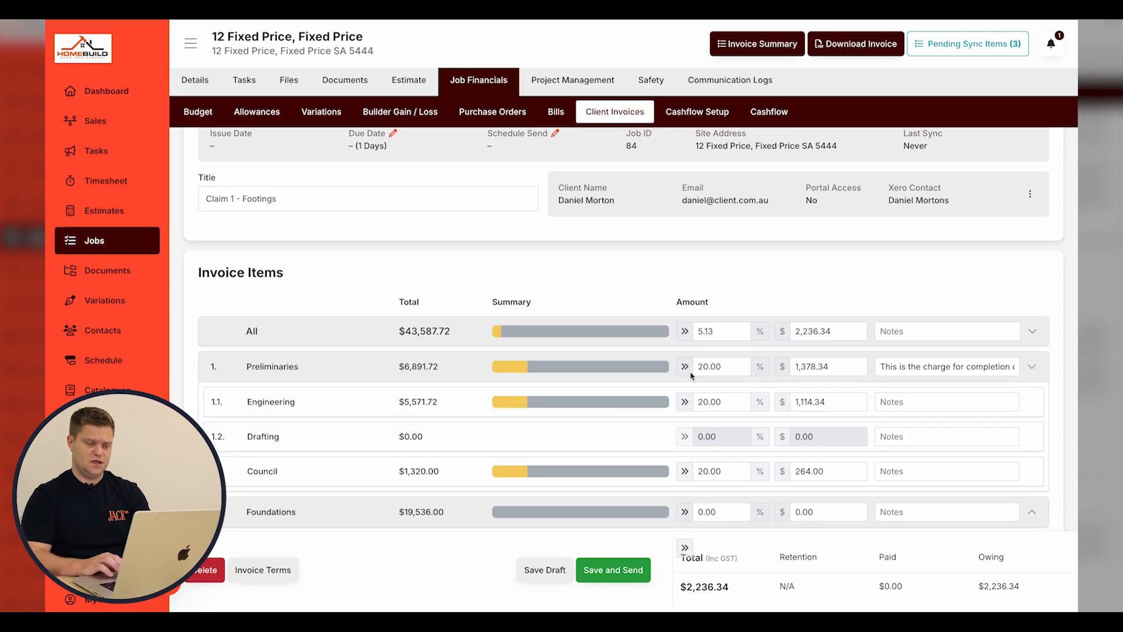
# Zero the All claim %, then claim Engineering at 33% and Council at 22%.
pyautogui.write('0')
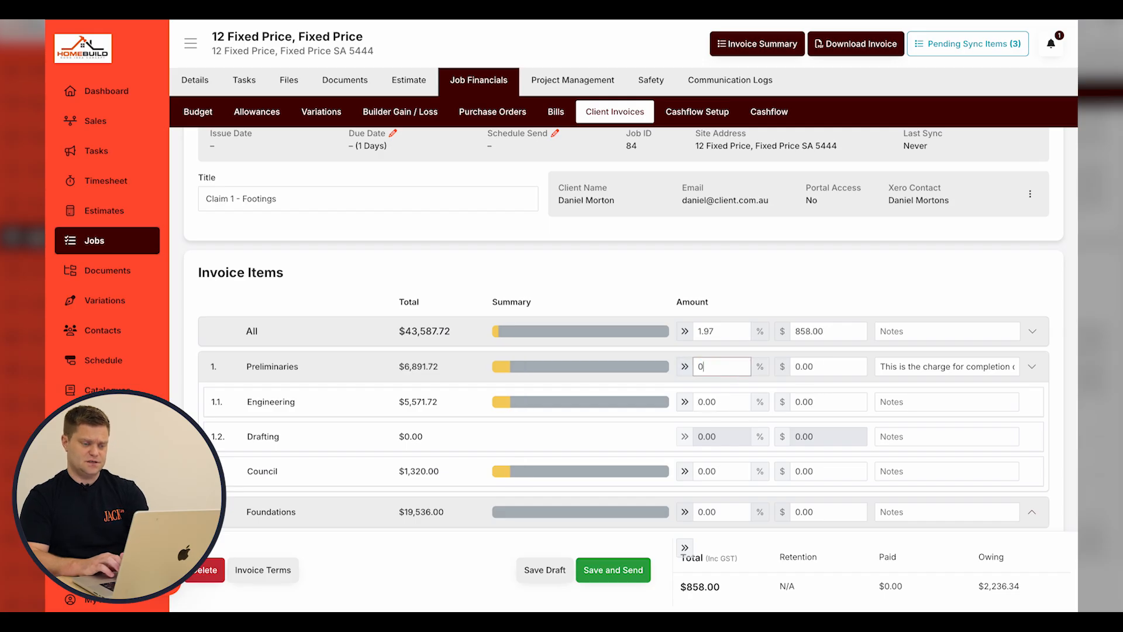
pyautogui.click(720, 331)
pyautogui.write('0')
pyautogui.scroll(-2, 719, 316)
pyautogui.click(717, 326)
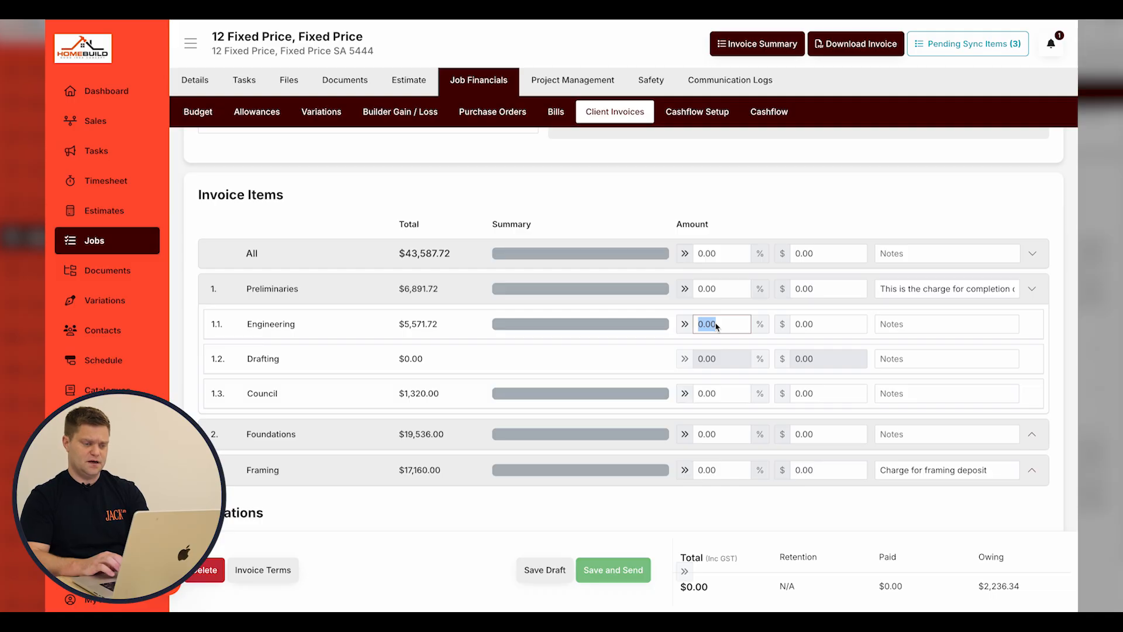
pyautogui.write('33')
pyautogui.click(727, 389)
pyautogui.write('22')
# Under Foundations, claim Footings at 22% and the full Concrete and Steel amounts.
pyautogui.click(470, 448)
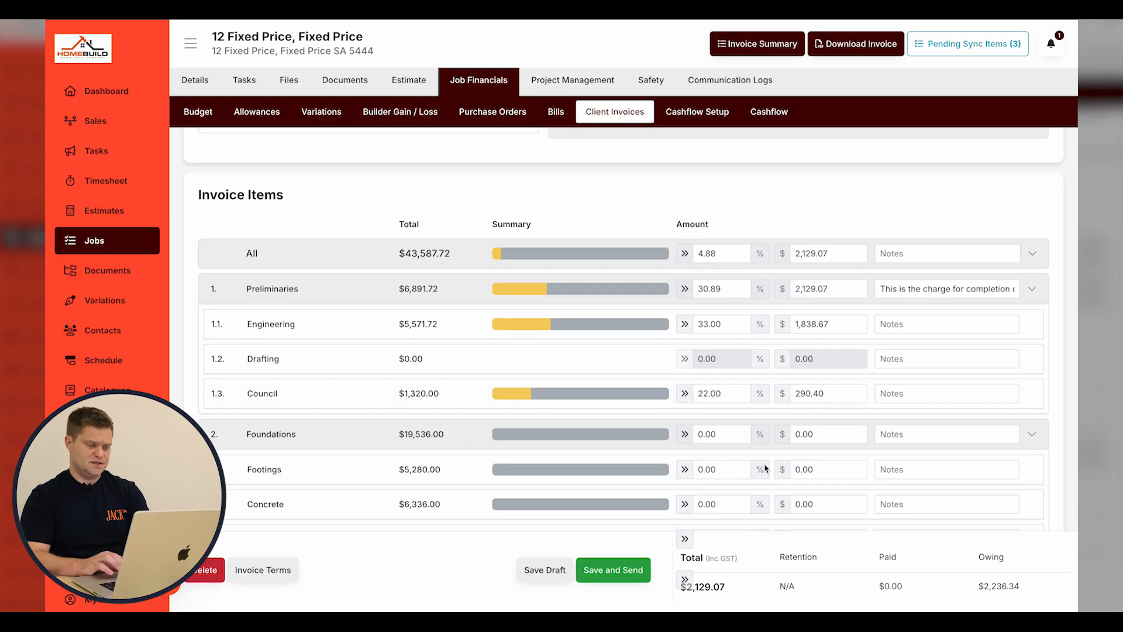
pyautogui.scroll(-1, 765, 466)
pyautogui.click(734, 416)
pyautogui.write('22')
pyautogui.click(684, 450)
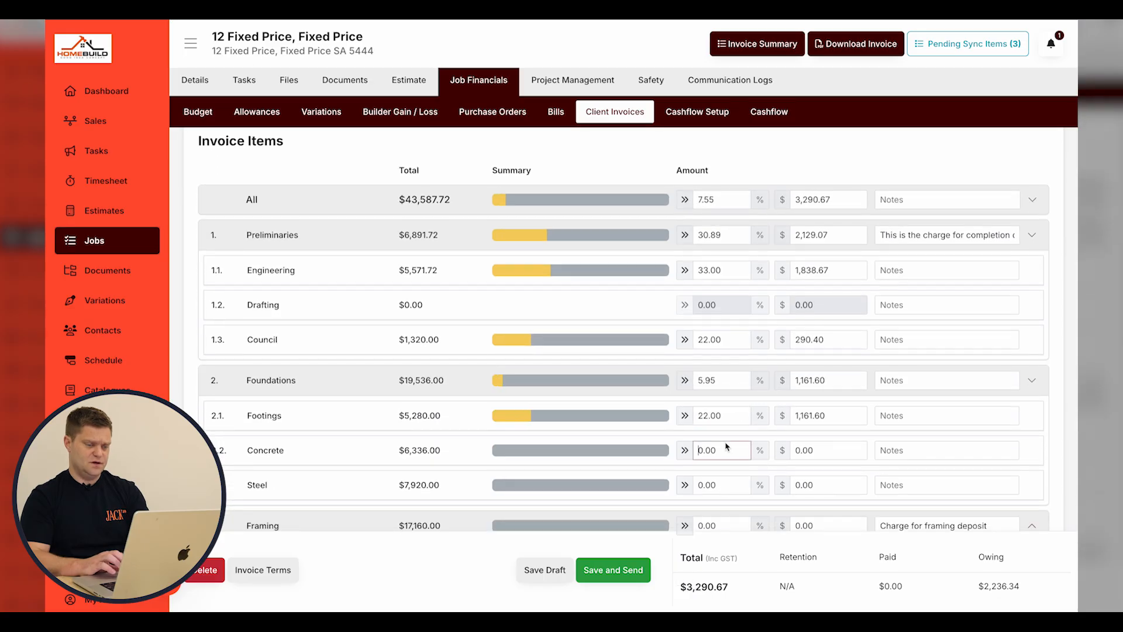
pyautogui.click(684, 485)
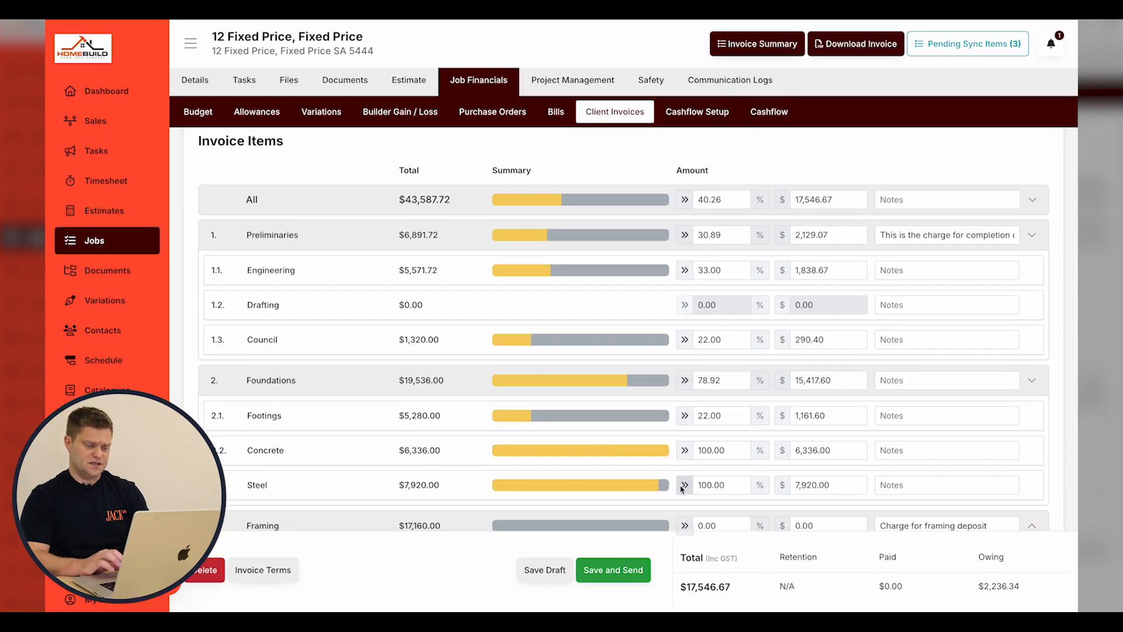
# Claim Carpenter at 22% and save the invoice as a draft.
pyautogui.scroll(-2, 679, 488)
pyautogui.scroll(-2, 579, 363)
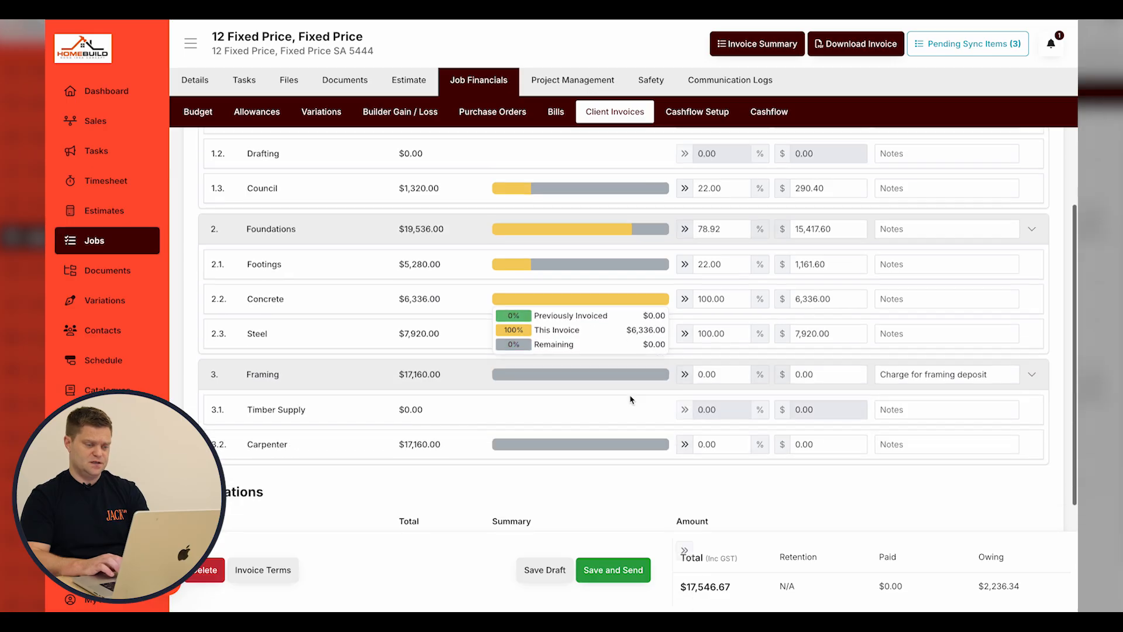
pyautogui.click(721, 411)
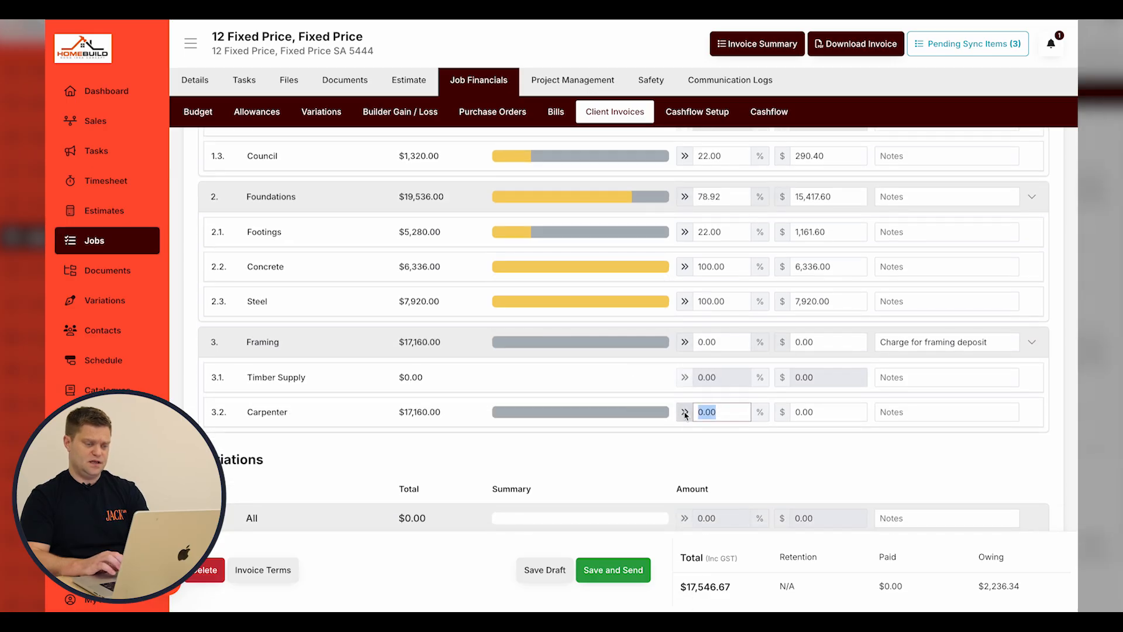
pyautogui.write('22')
pyautogui.click(719, 440)
pyautogui.scroll(1, 720, 440)
pyautogui.scroll(7, 720, 440)
pyautogui.click(549, 570)
# Download the invoice summary PDF, collapse the items back to All, and save the draft.
pyautogui.click(756, 46)
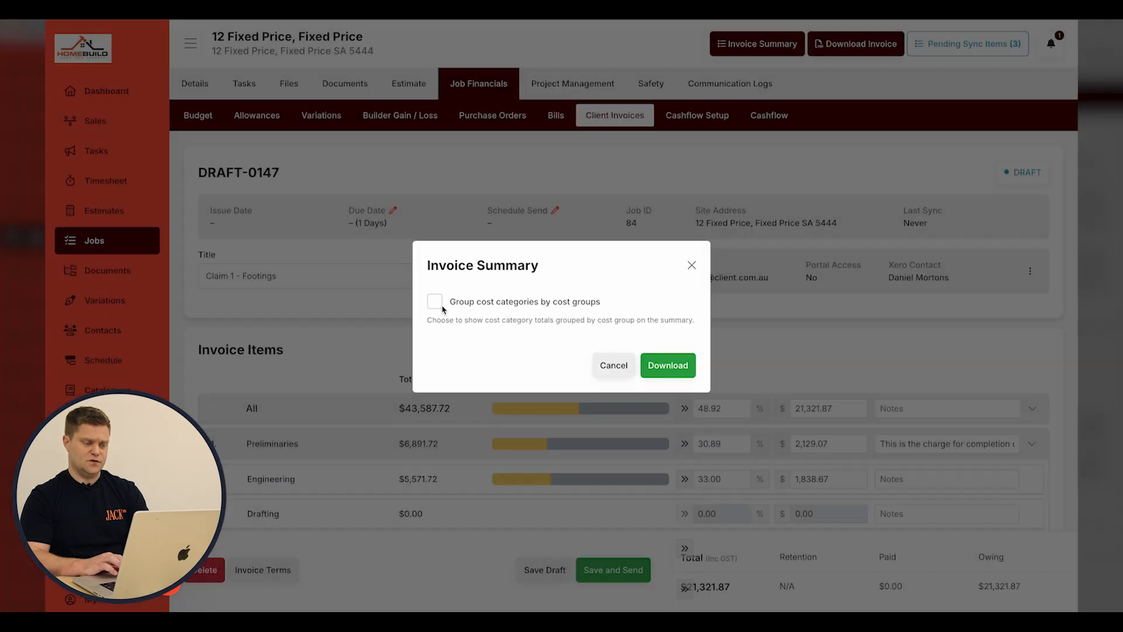
pyautogui.click(668, 366)
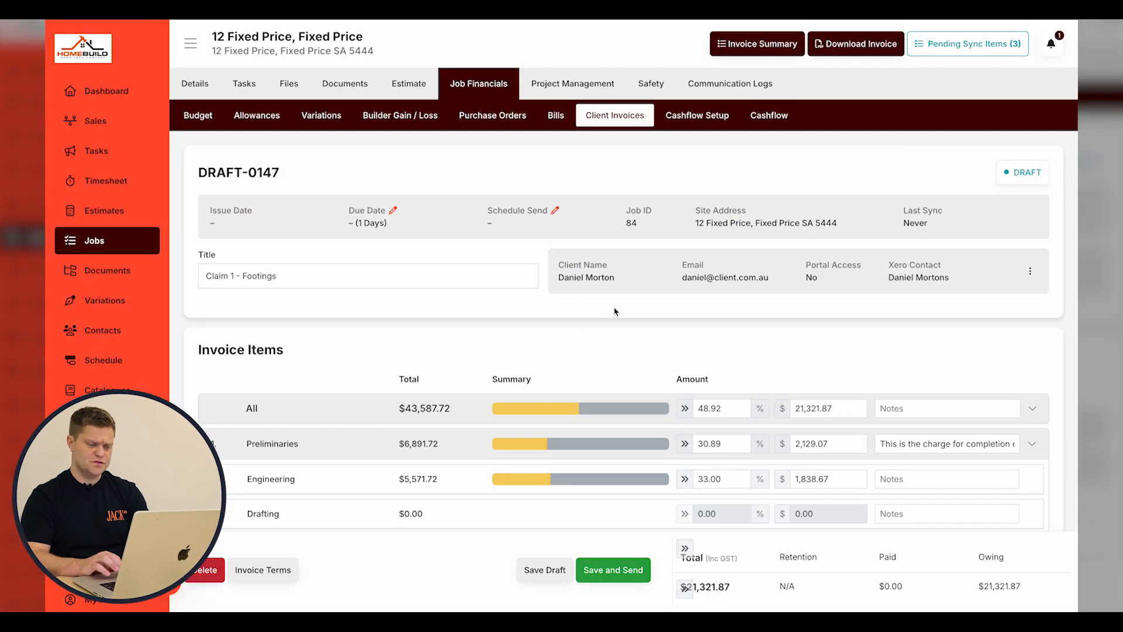
pyautogui.scroll(-2, 799, 394)
pyautogui.click(1032, 327)
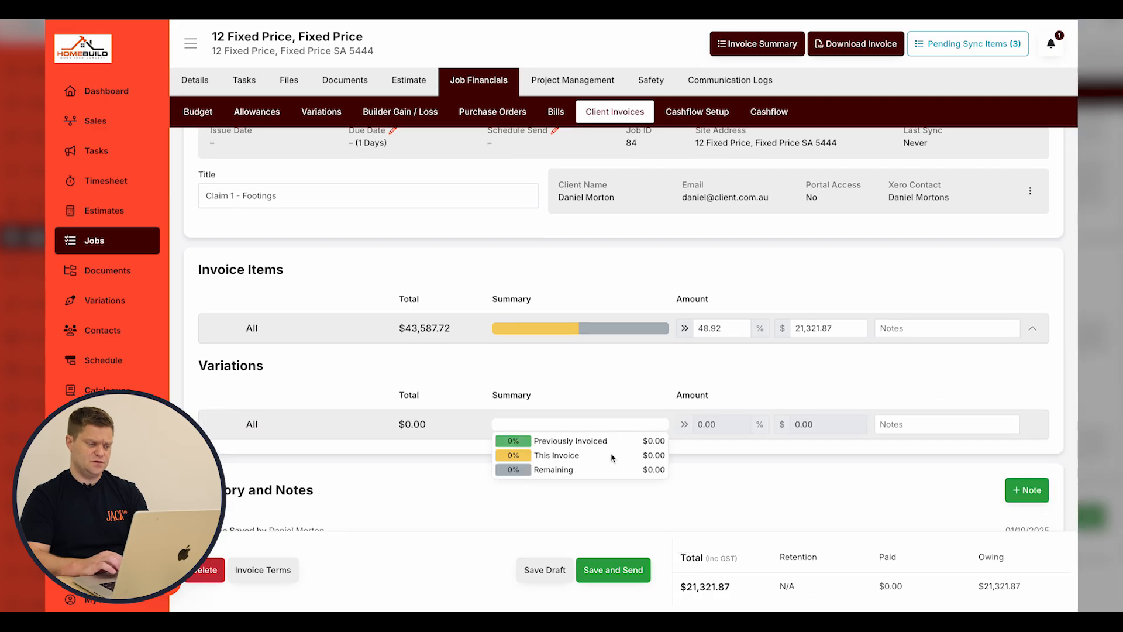
pyautogui.scroll(-1, 613, 458)
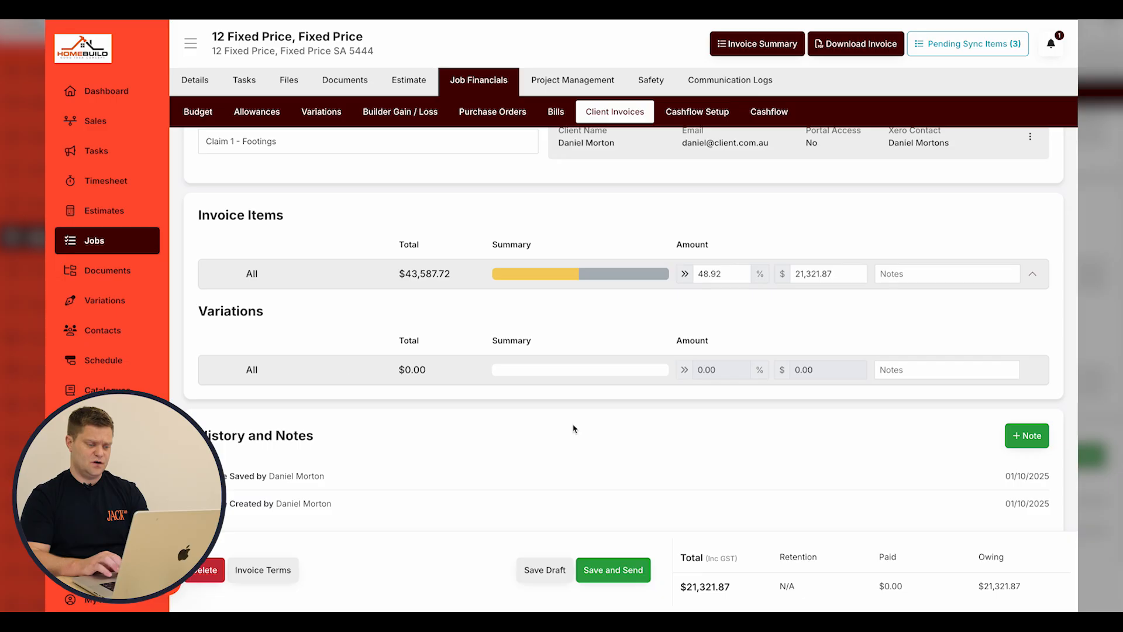
pyautogui.click(544, 570)
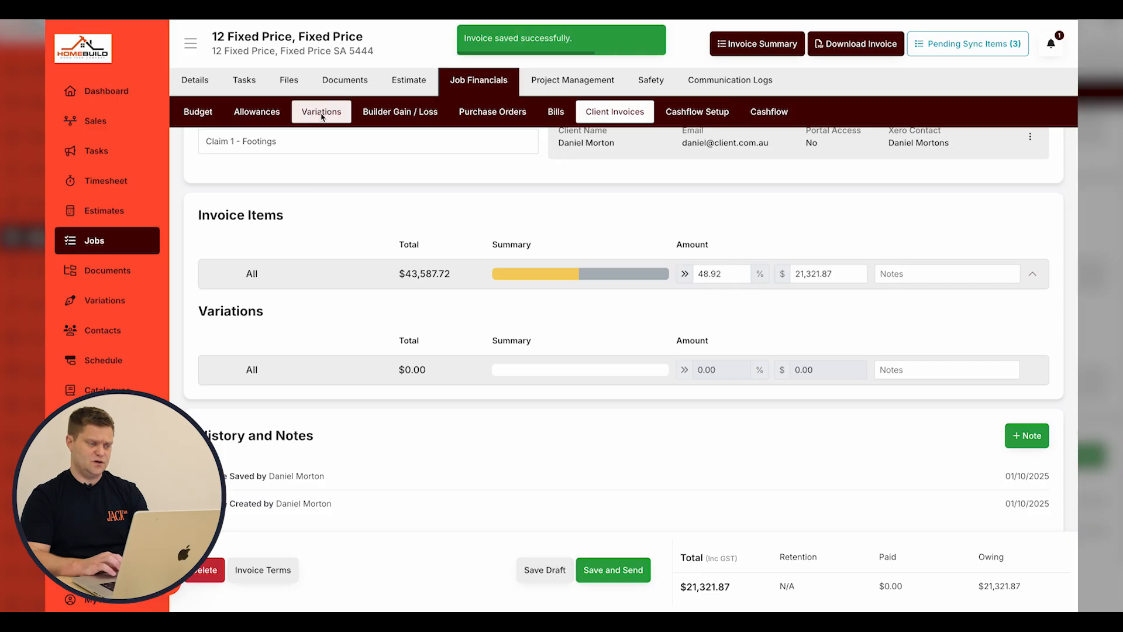
# Open the job's Variations list and start a new variation.
pyautogui.click(321, 112)
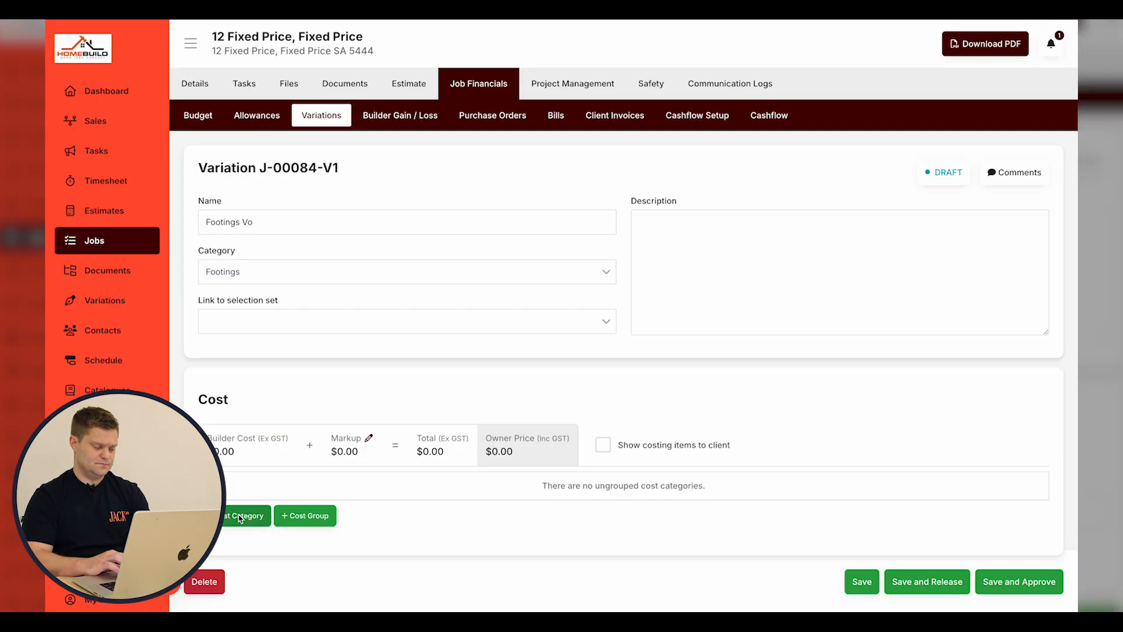
pyautogui.scroll(-1, 261, 187)
pyautogui.click(261, 186)
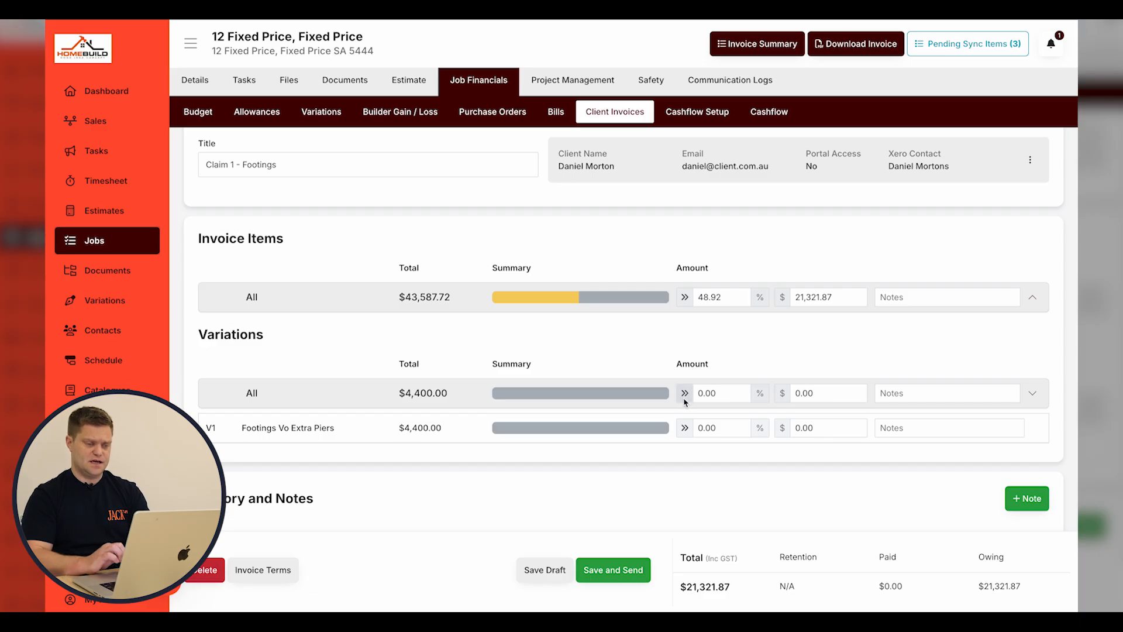
# Claim the full V1 Footings Vo Extra Piers variation amount and save the draft.
pyautogui.click(684, 398)
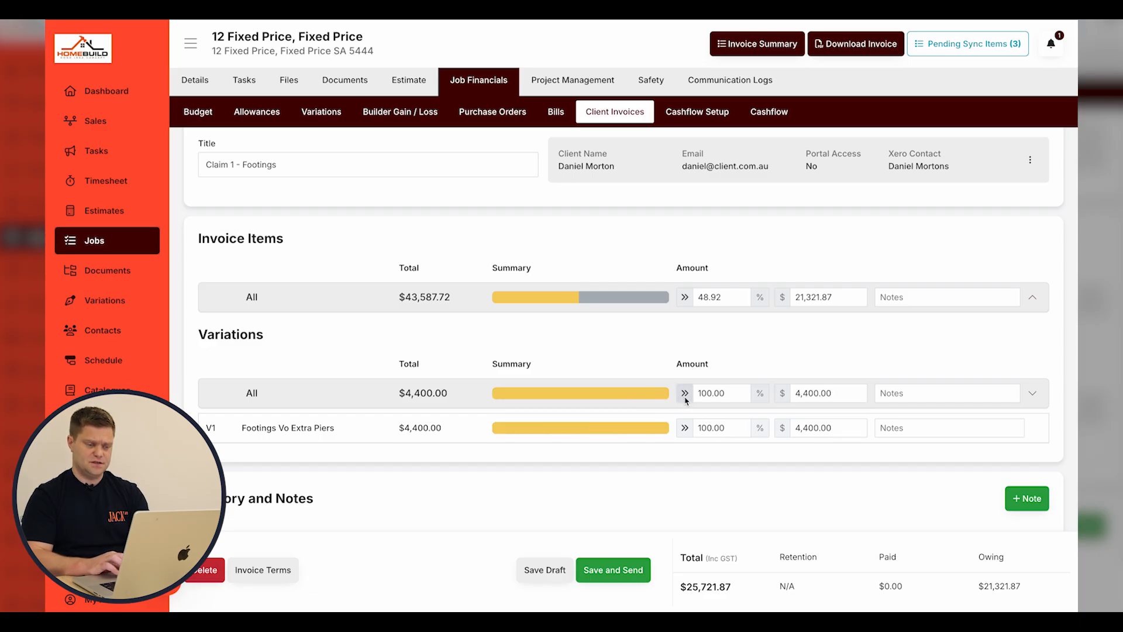
pyautogui.click(685, 397)
pyautogui.click(727, 424)
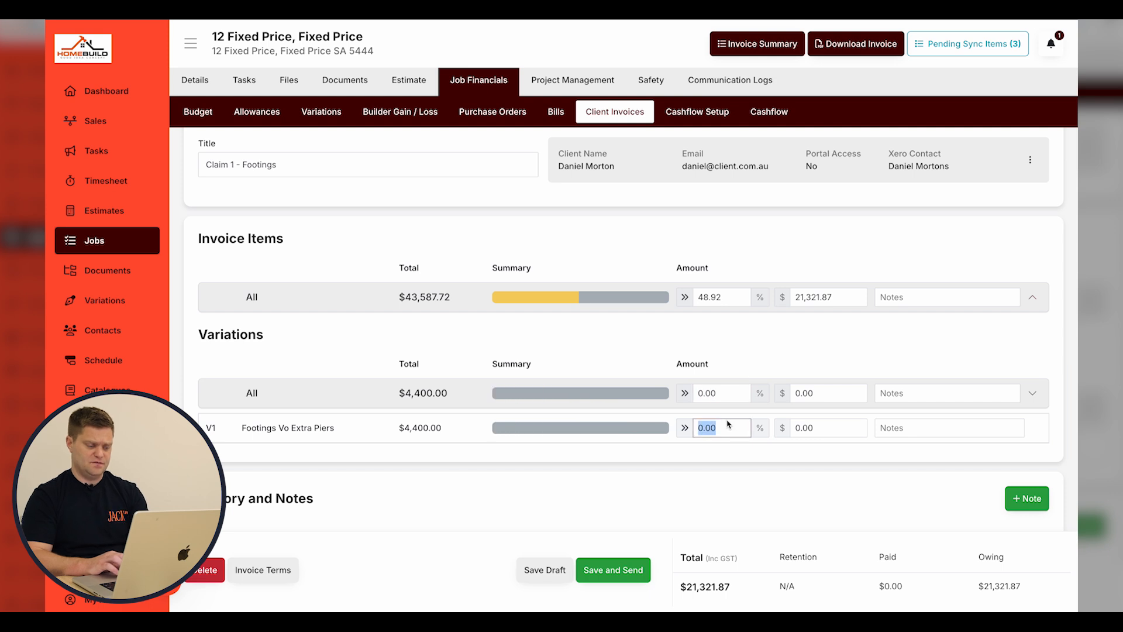
pyautogui.write('50')
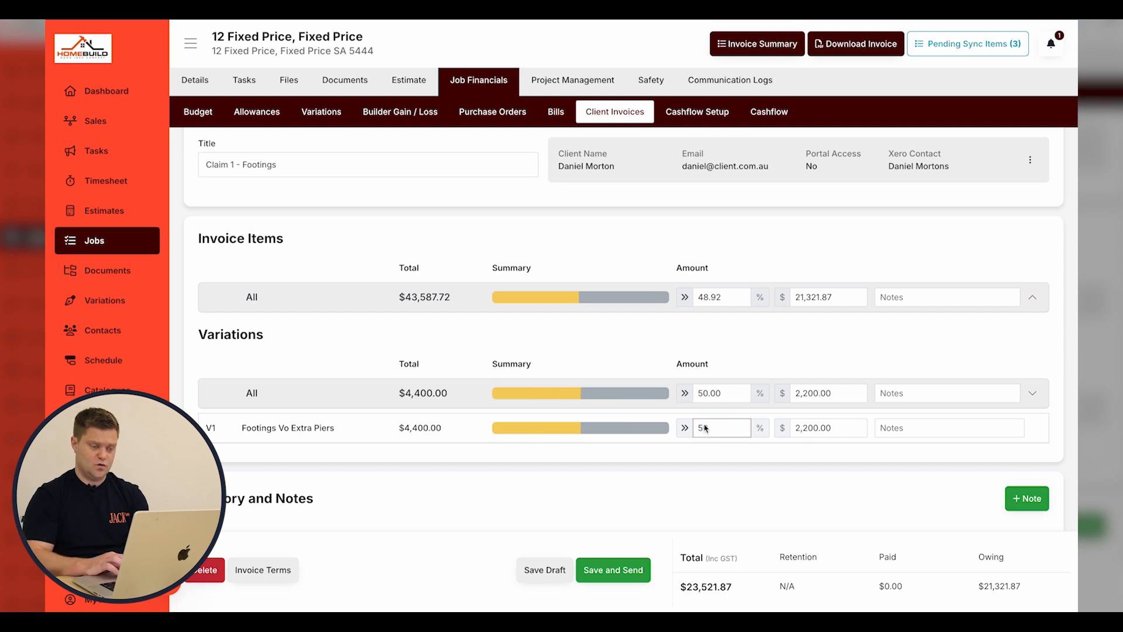
pyautogui.click(682, 429)
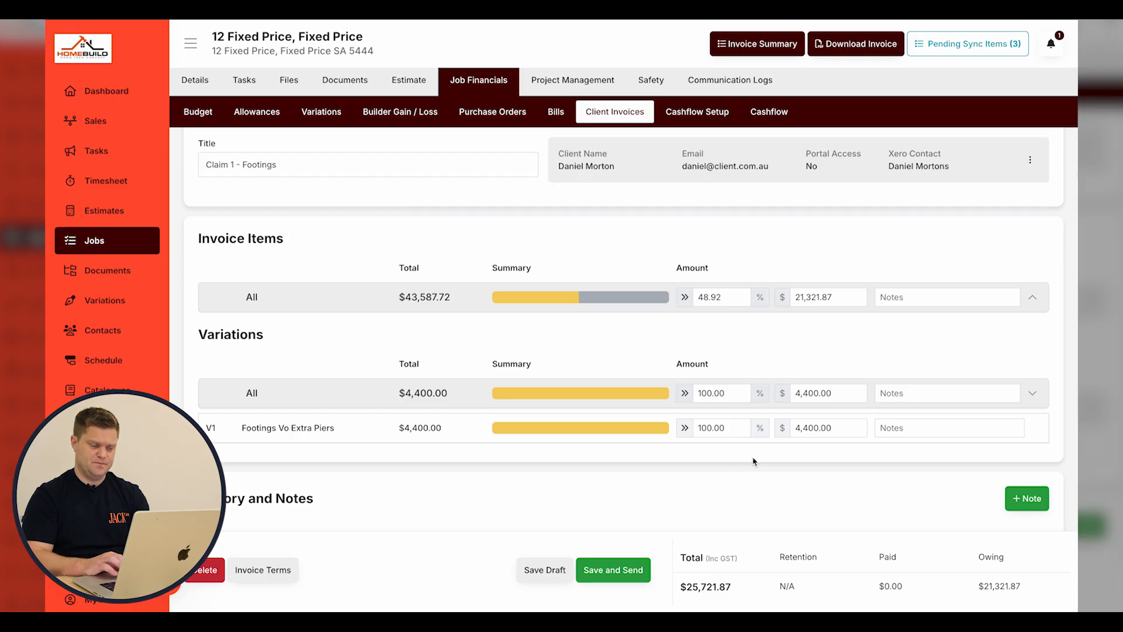
pyautogui.click(544, 570)
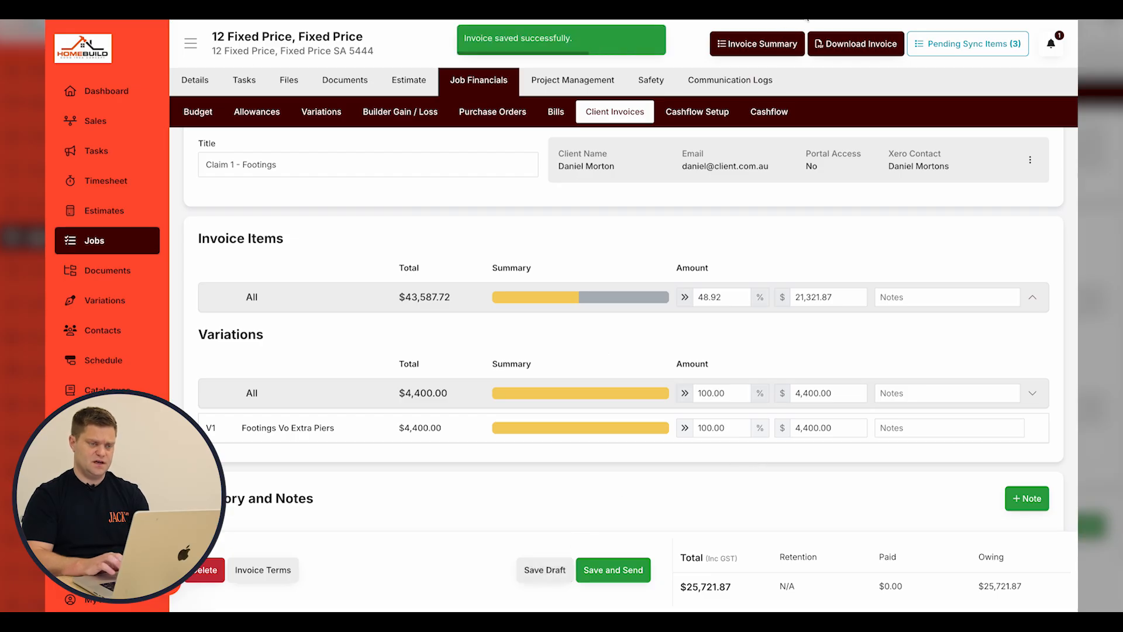
# Download the invoice summary PDF grouped by cost groups.
pyautogui.click(757, 44)
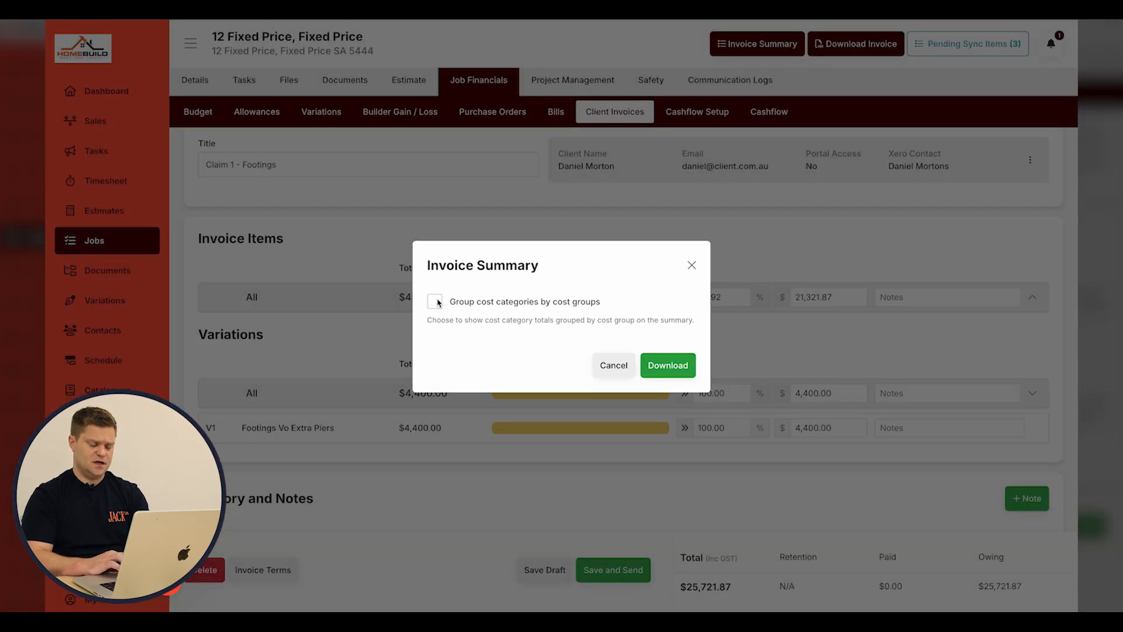
pyautogui.click(435, 301)
pyautogui.click(651, 367)
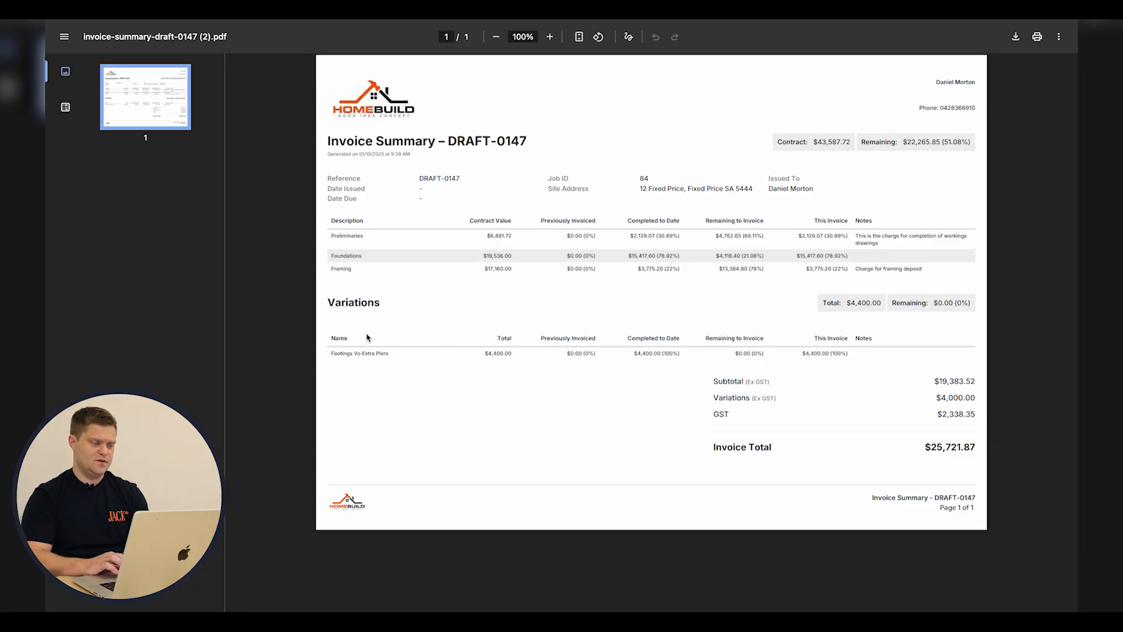
# Scroll through the $25,721.87 invoice summary PDF, then close it to return to JACK.
pyautogui.keyDown('ctrl'); pyautogui.scroll(3, 485, 348); pyautogui.keyUp('ctrl')
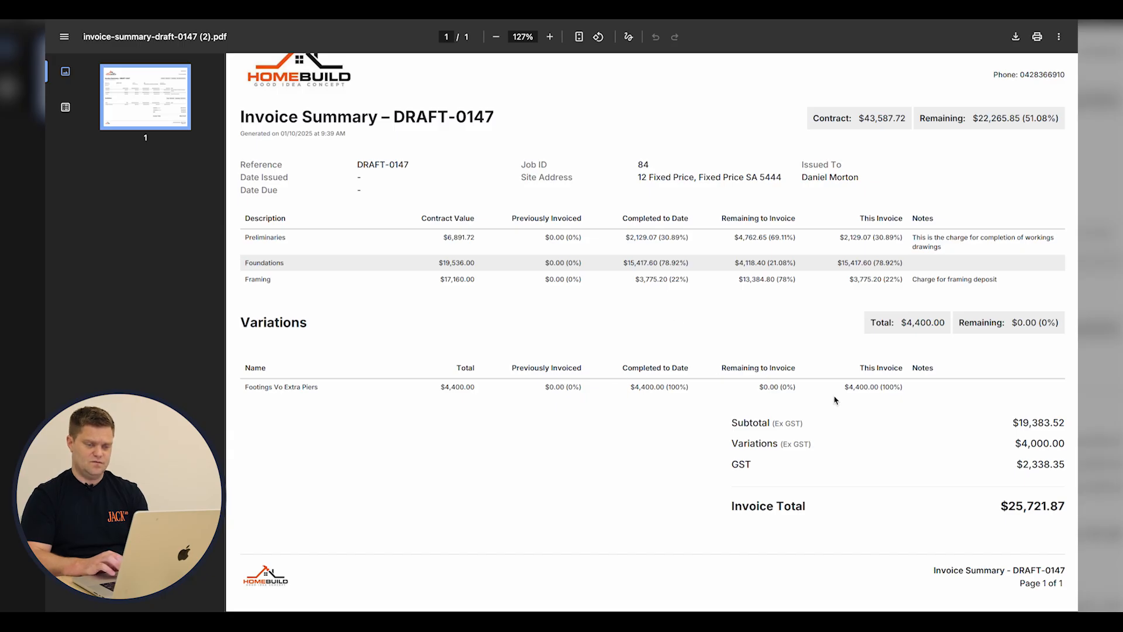
pyautogui.keyDown('ctrl'); pyautogui.scroll(-5, 871, 391); pyautogui.keyUp('ctrl')
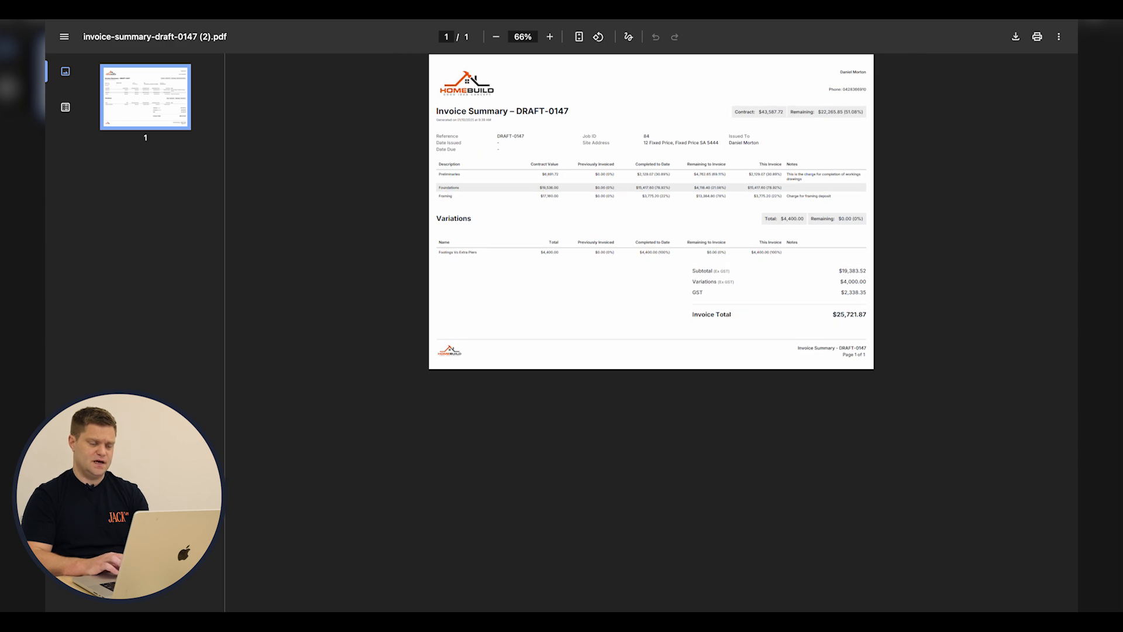
pyautogui.press('super+w')
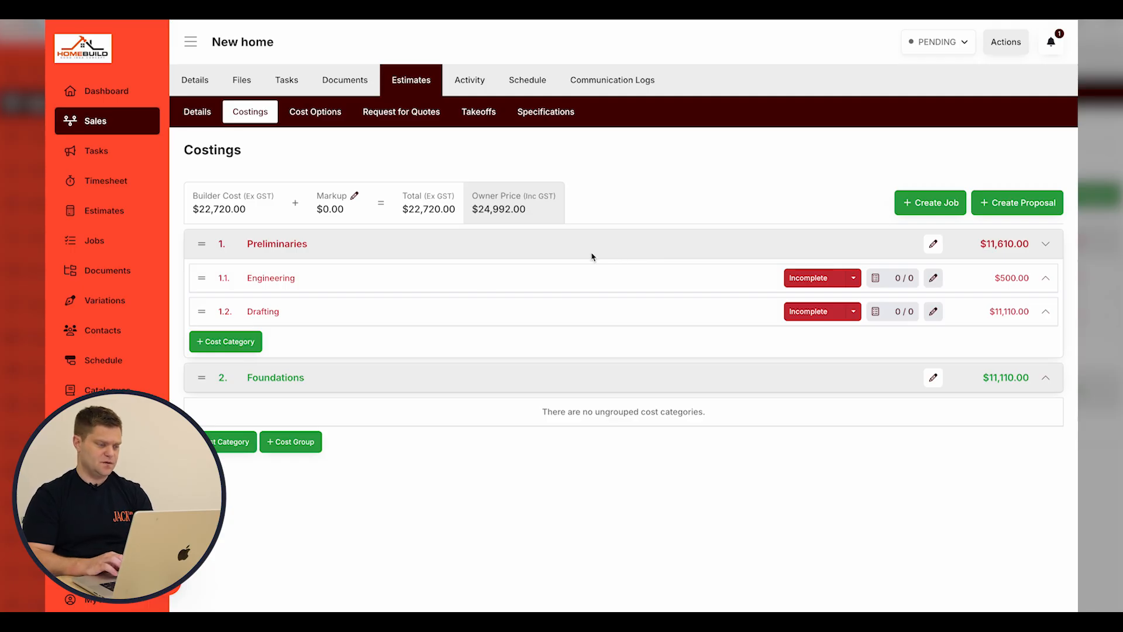
# Mark the Engineering costing under Preliminaries as Complete.
pyautogui.click(525, 251)
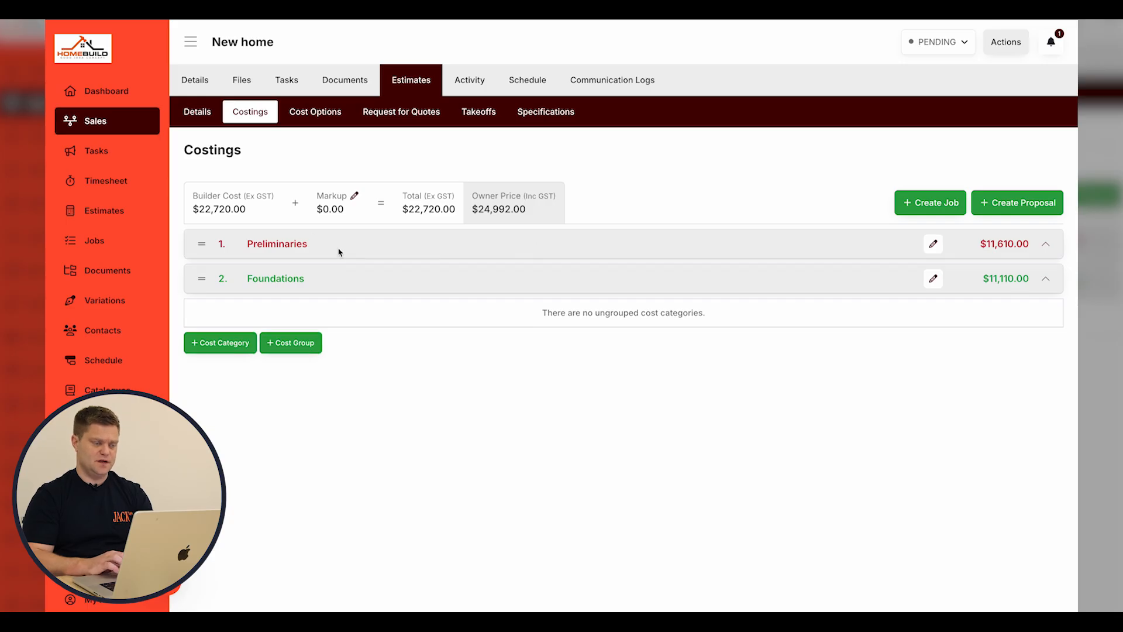
pyautogui.click(322, 248)
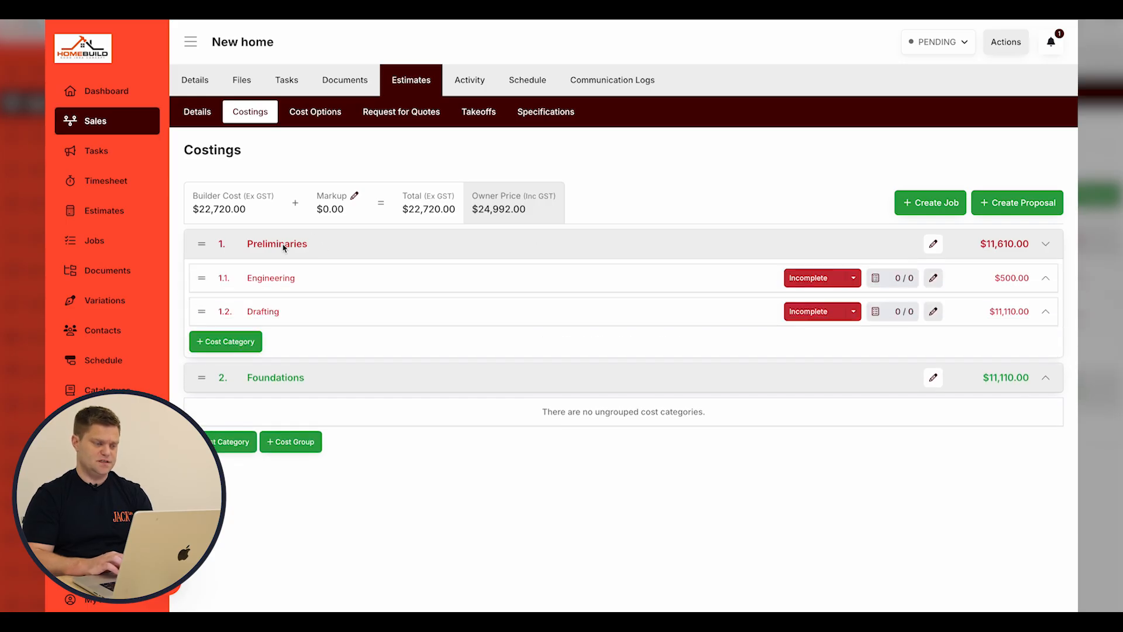
pyautogui.click(356, 287)
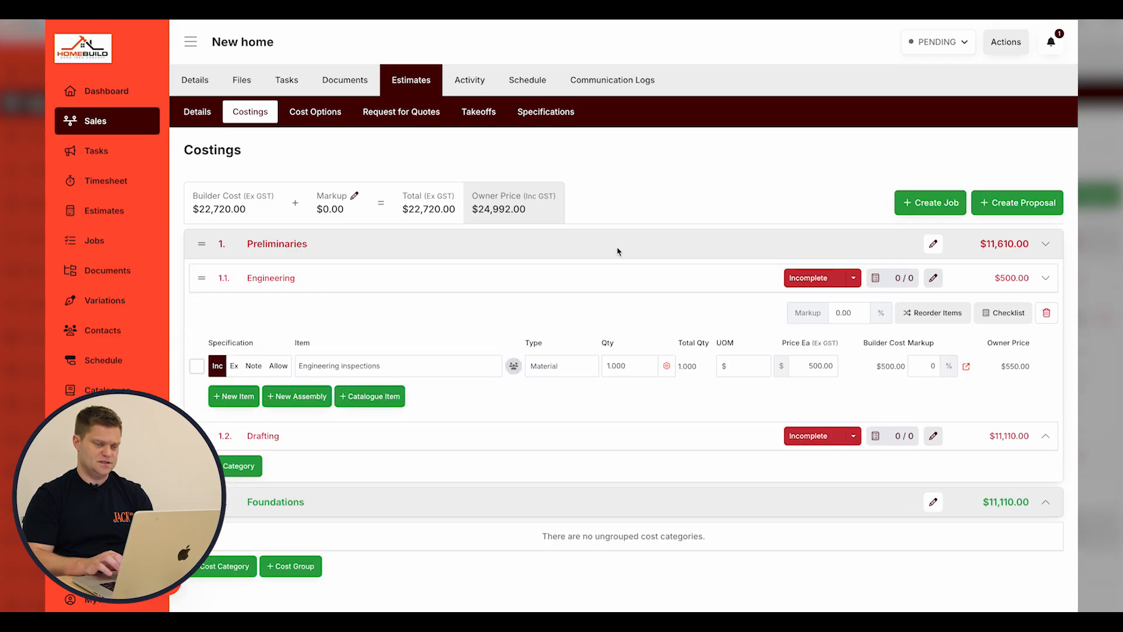
pyautogui.click(793, 285)
pyautogui.click(705, 284)
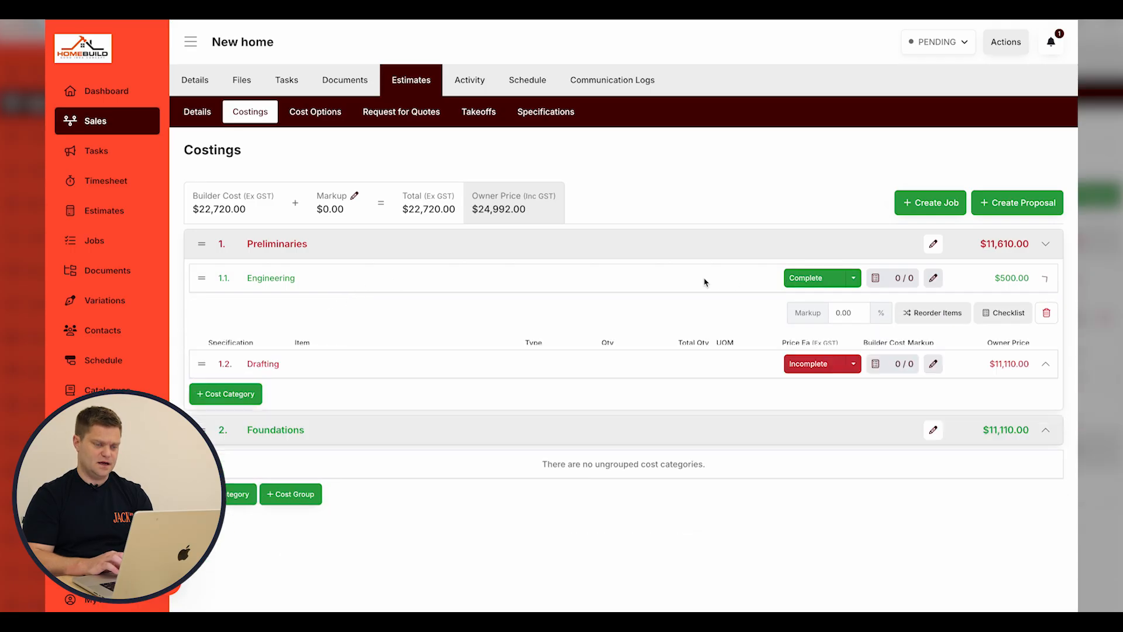
# Set the Drafting costing's status to Complete.
pyautogui.click(808, 315)
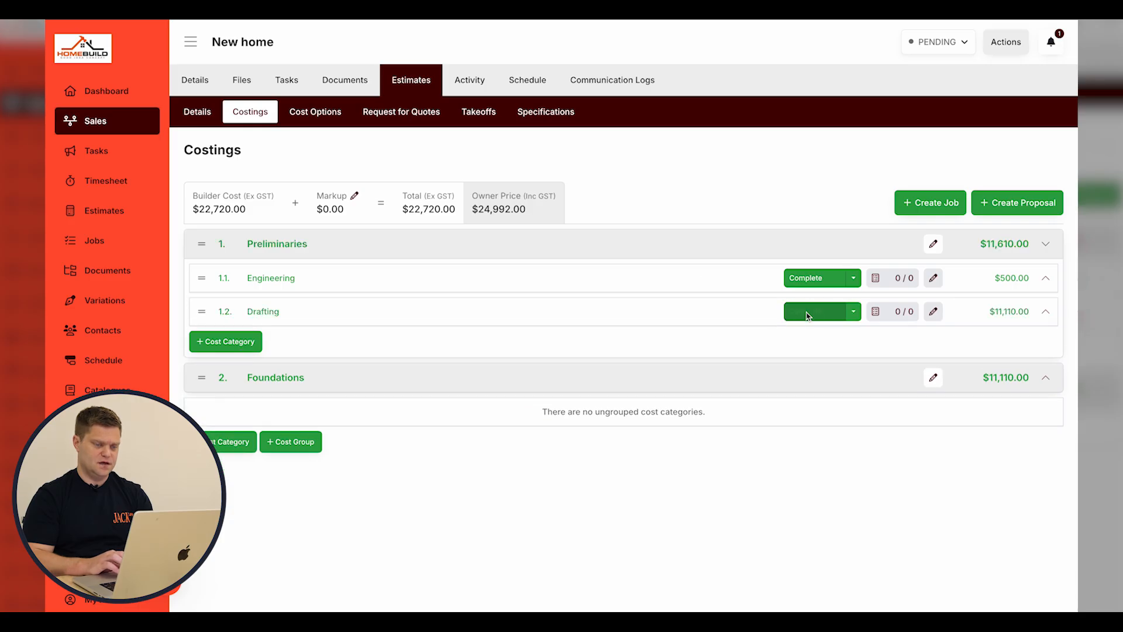
pyautogui.click(853, 311)
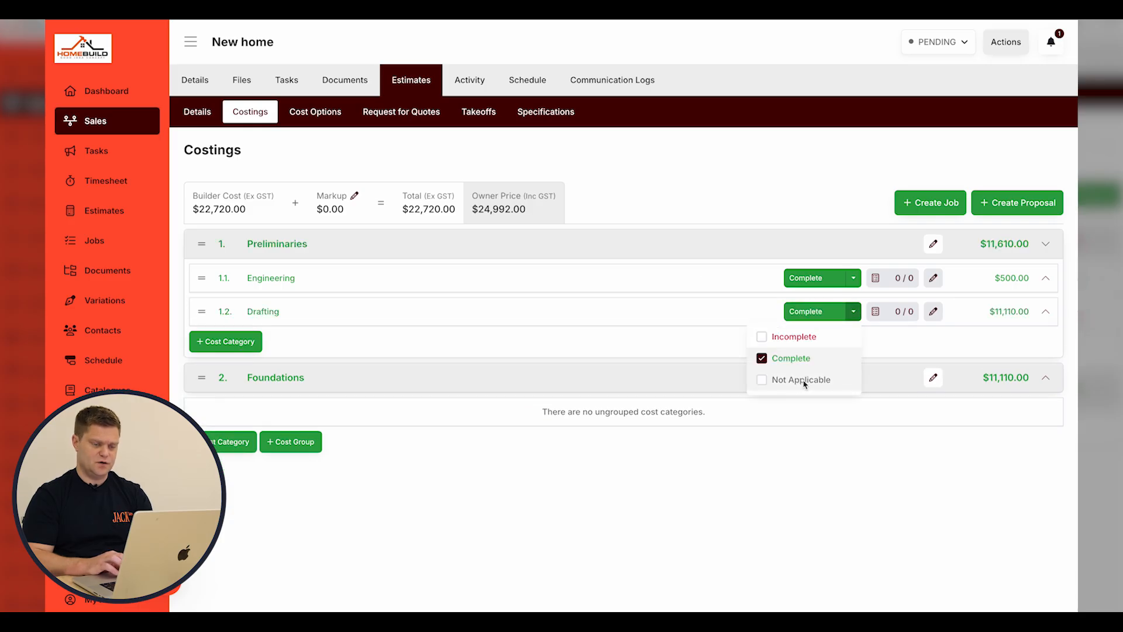
pyautogui.click(802, 380)
pyautogui.click(853, 312)
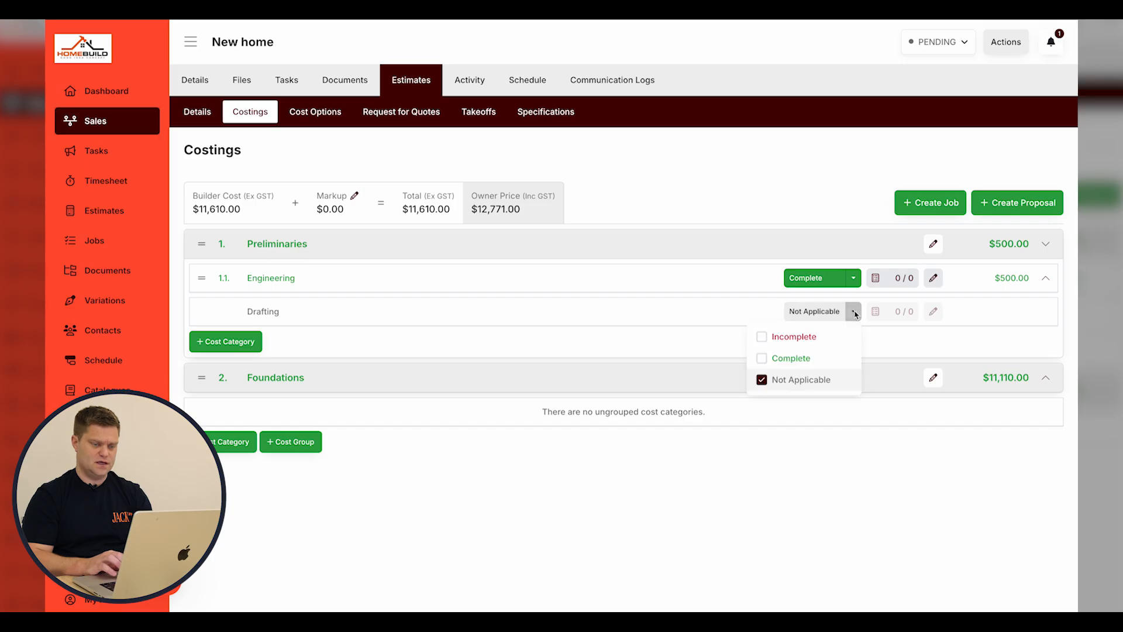
pyautogui.click(820, 359)
pyautogui.click(819, 312)
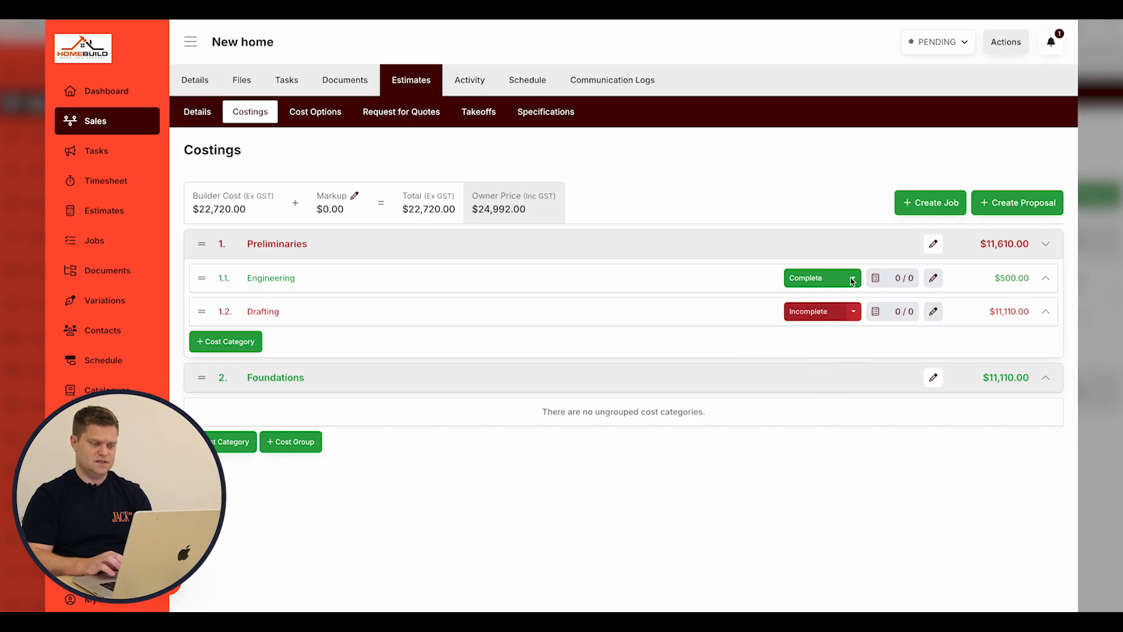
pyautogui.click(814, 314)
pyautogui.click(767, 246)
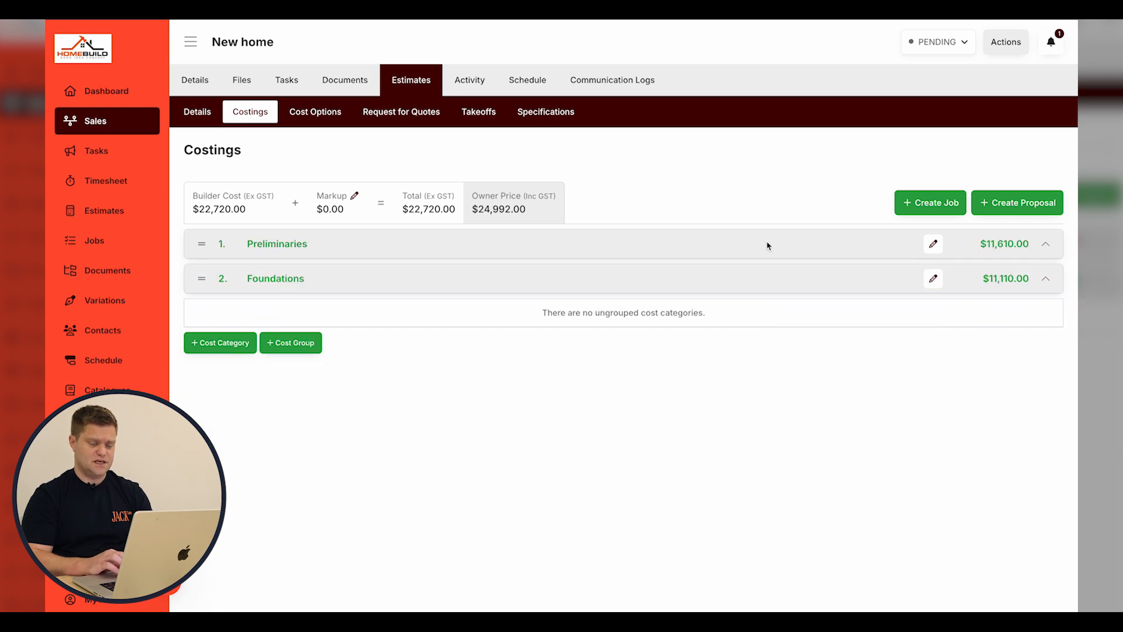
pyautogui.click(768, 246)
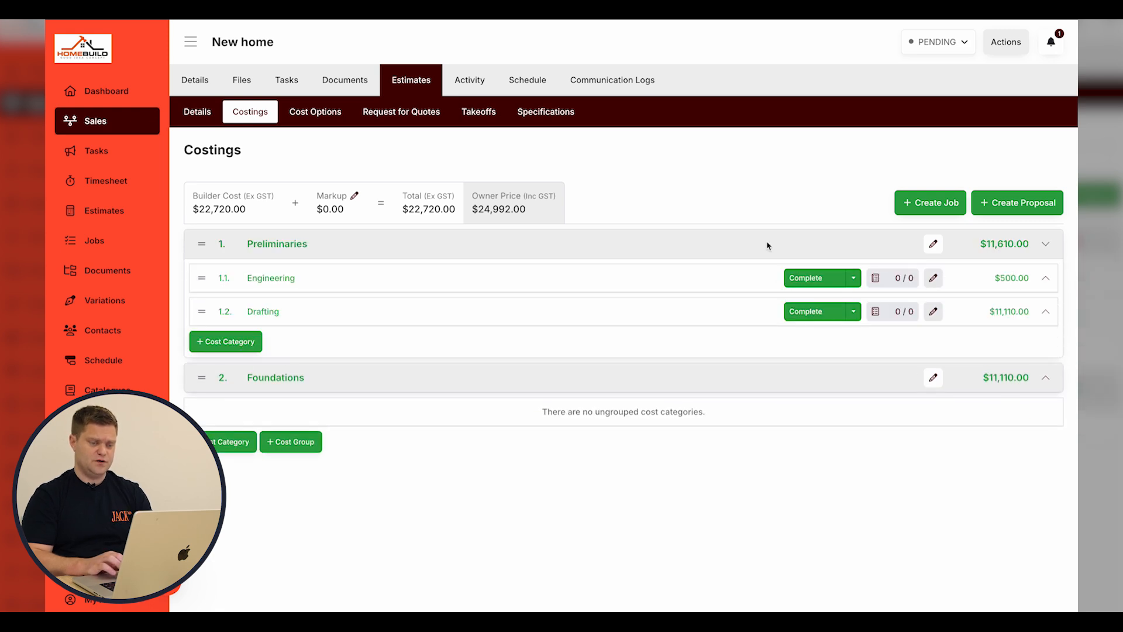
# Add a 'Framing' item to Engineering's checklist and save it.
pyautogui.click(887, 283)
pyautogui.click(919, 94)
pyautogui.write('ev')
pyautogui.press('BackSpace')
pyautogui.press('BackSpace')
pyautogui.write('Fr')
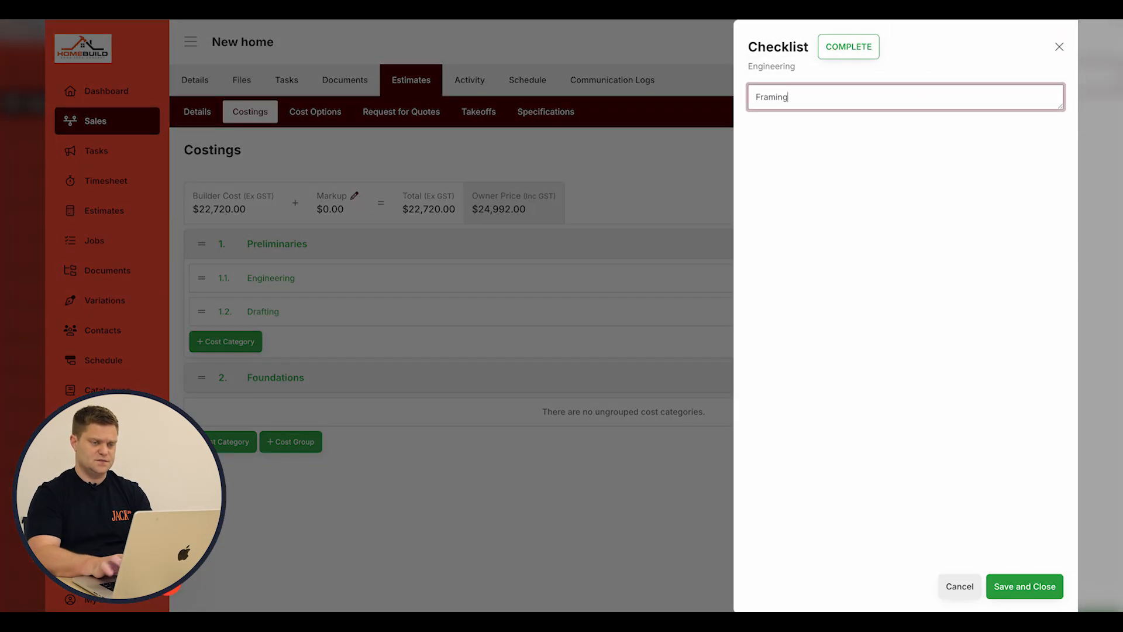
pyautogui.write('aming')
pyautogui.press('Return')
pyautogui.click(1009, 587)
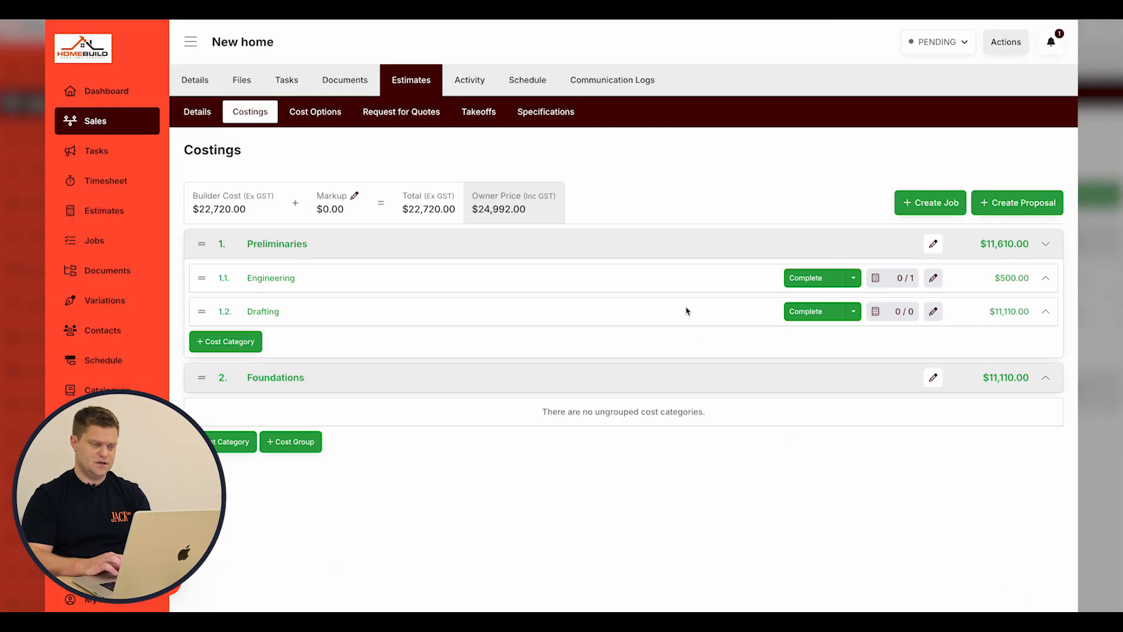
# Reopen Engineering's checklist from its cost items to verify it, then close it.
pyautogui.click(604, 285)
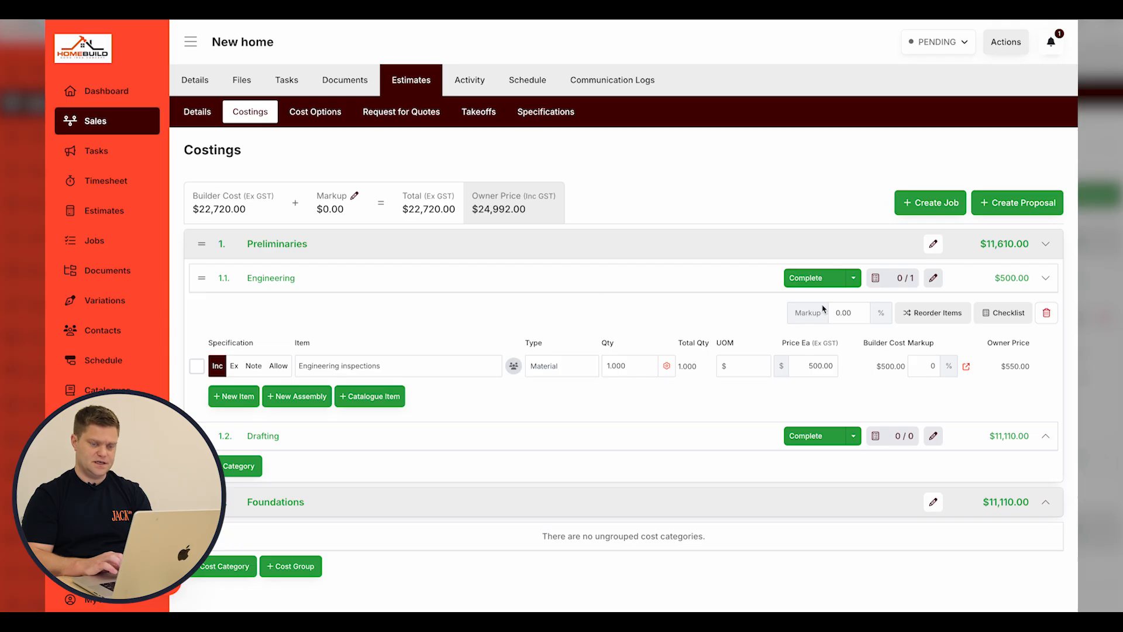
pyautogui.click(1003, 313)
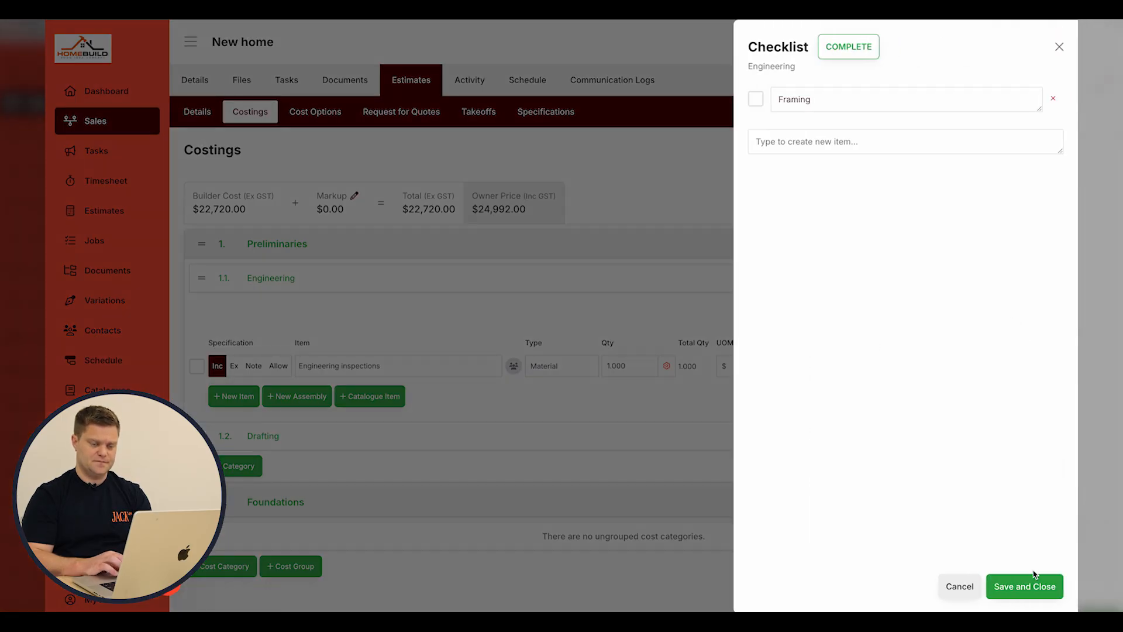
pyautogui.click(1024, 586)
pyautogui.click(509, 281)
# Reorder the Drafting cost items.
pyautogui.click(494, 310)
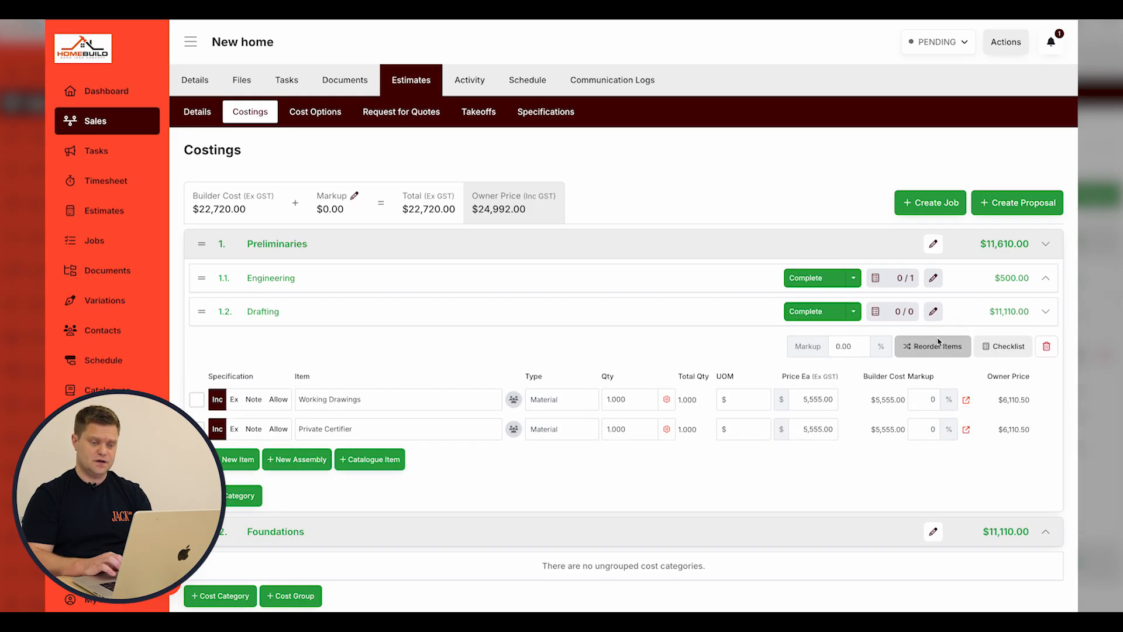
pyautogui.click(937, 353)
pyautogui.moveTo(198, 400); pyautogui.dragTo(198, 400)
pyautogui.click(935, 346)
pyautogui.click(669, 320)
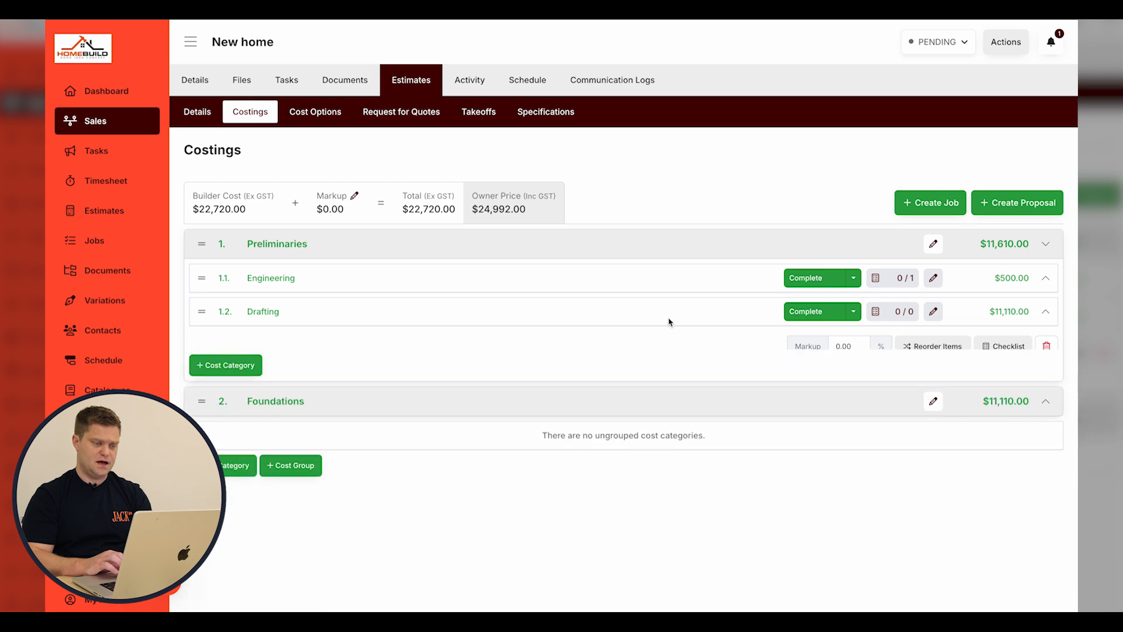
# Reset the specification orders to the costings' default order on the Specifications page.
pyautogui.click(568, 116)
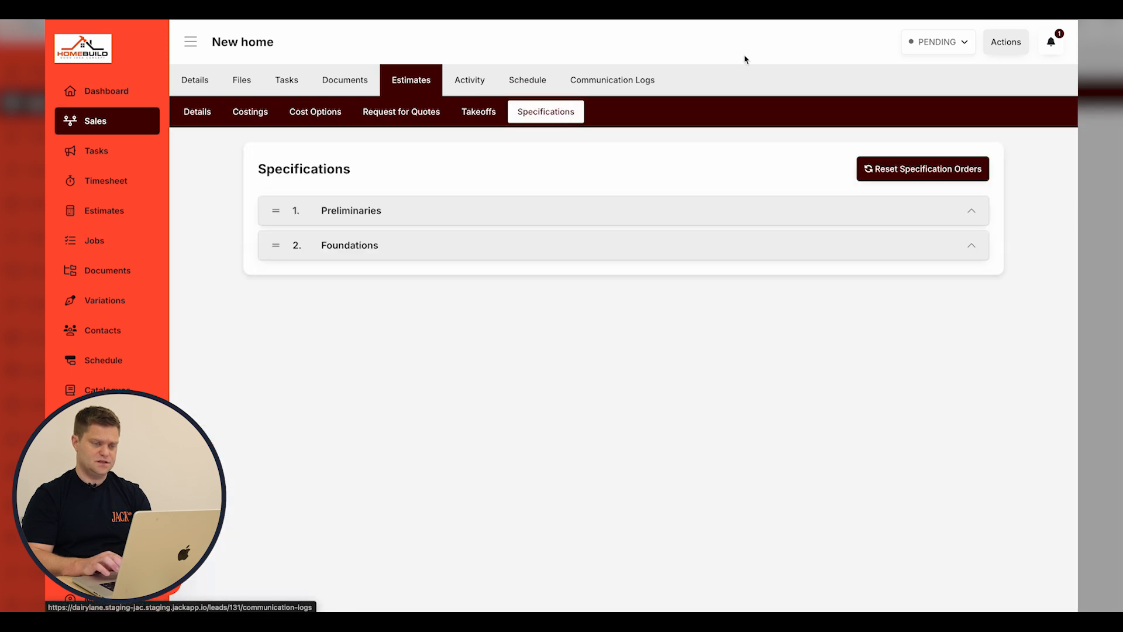
pyautogui.click(908, 171)
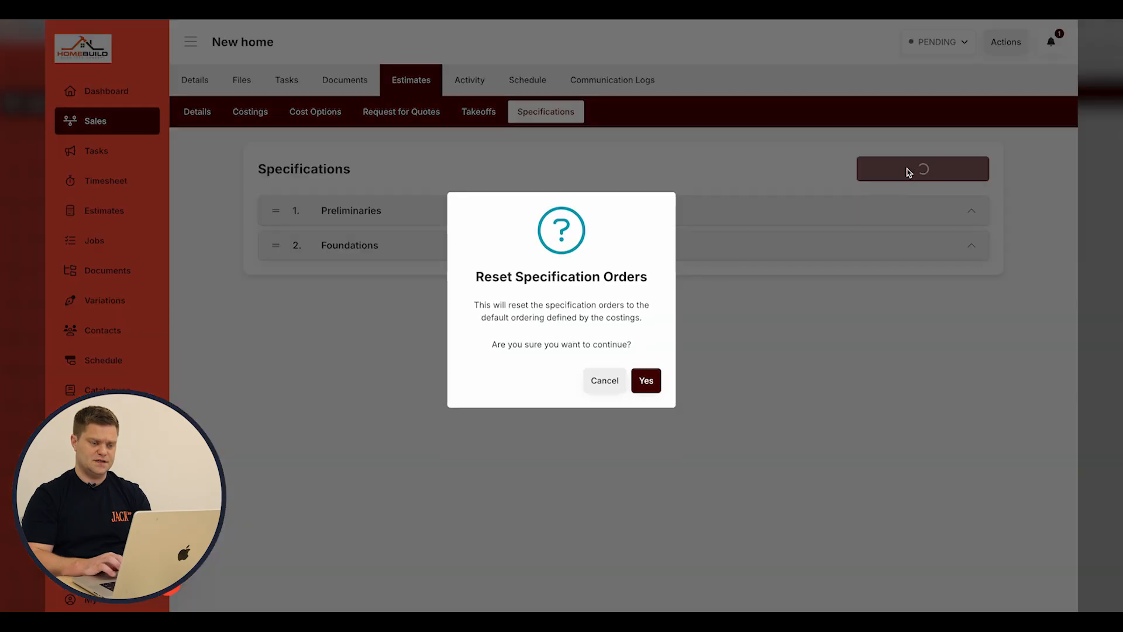
pyautogui.click(647, 381)
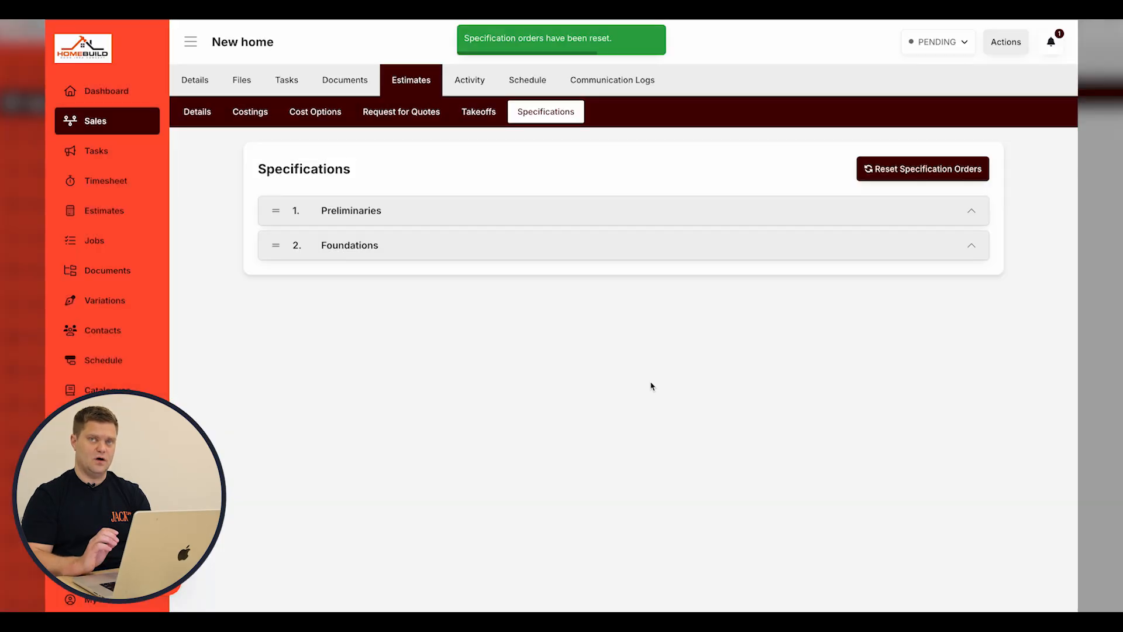